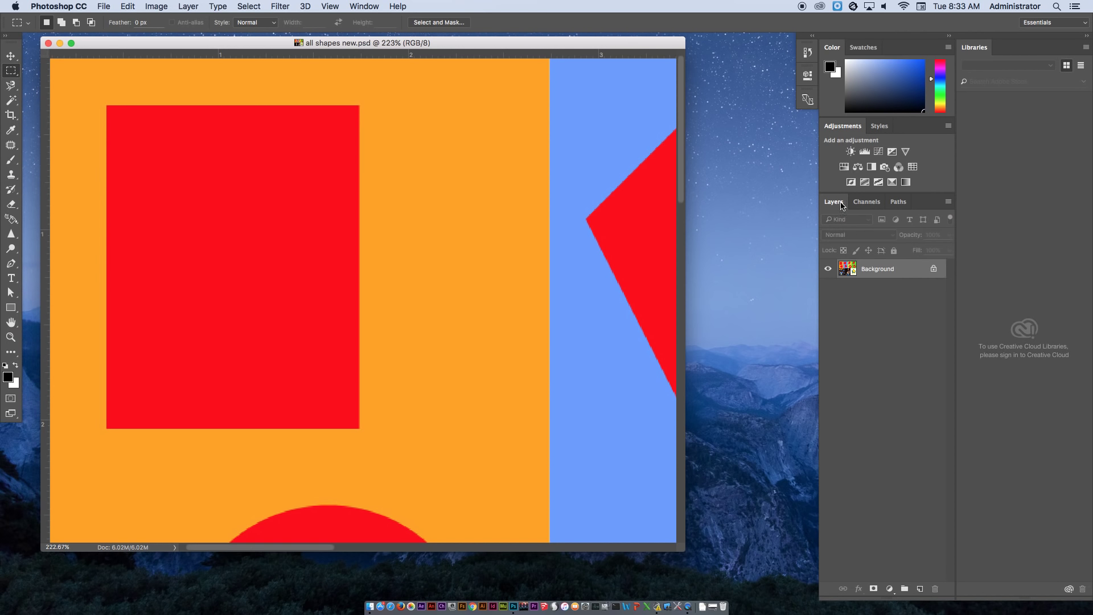
- Detach the Layers panel, float it over the document window and enlarge it to show more layers
left_click_drag(842, 205, 606, 91)
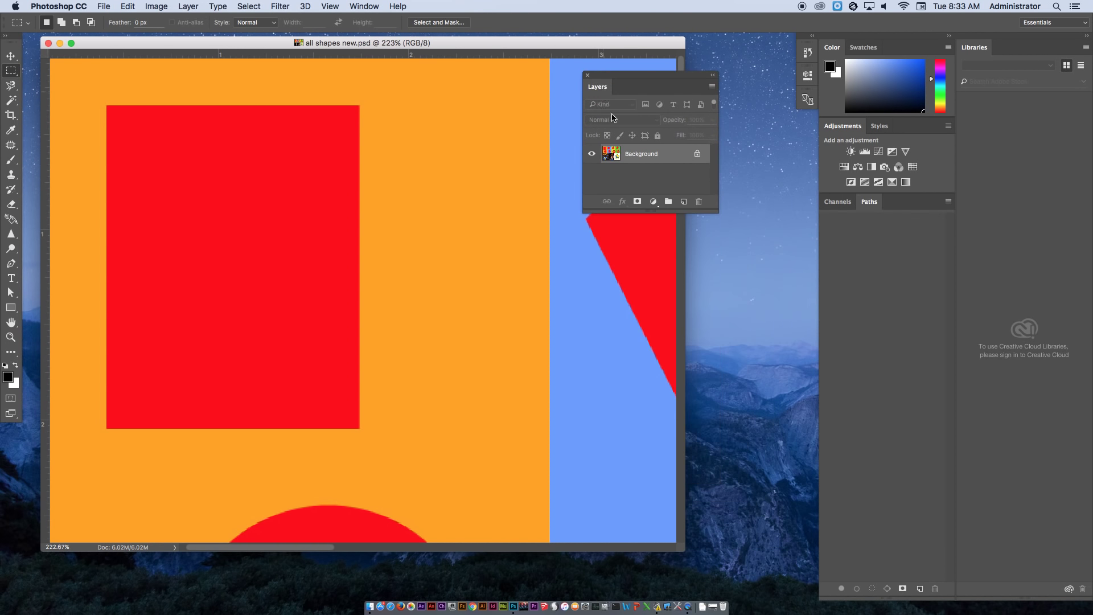
left_click_drag(715, 209, 753, 493)
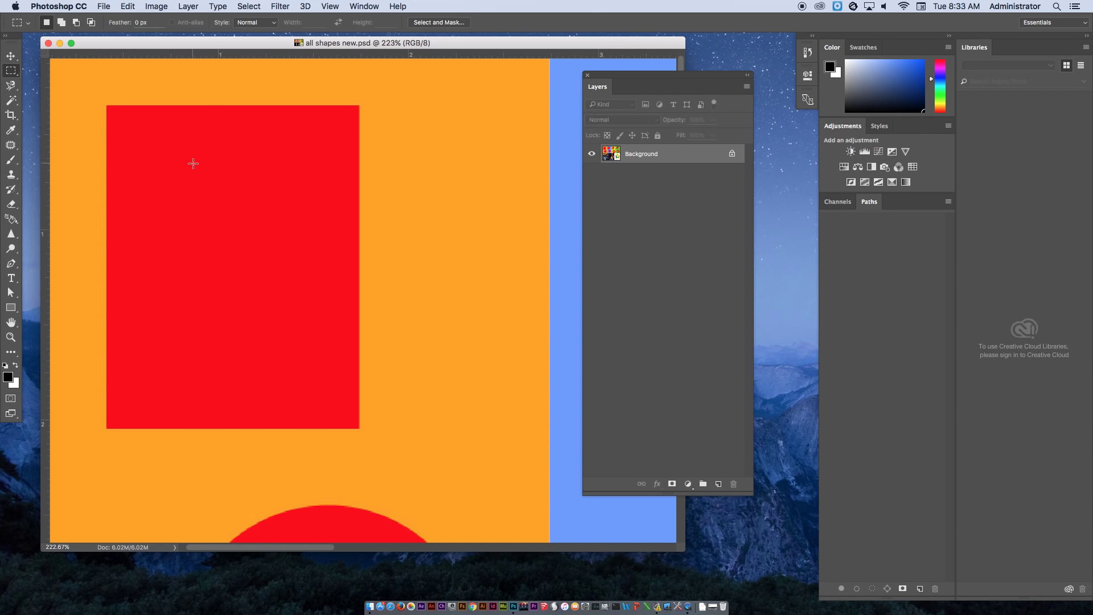
- Examine the Rectangular Marquee tool's selection modes, feather and style options, ending with the New Selection mode active
right_click(12, 73)
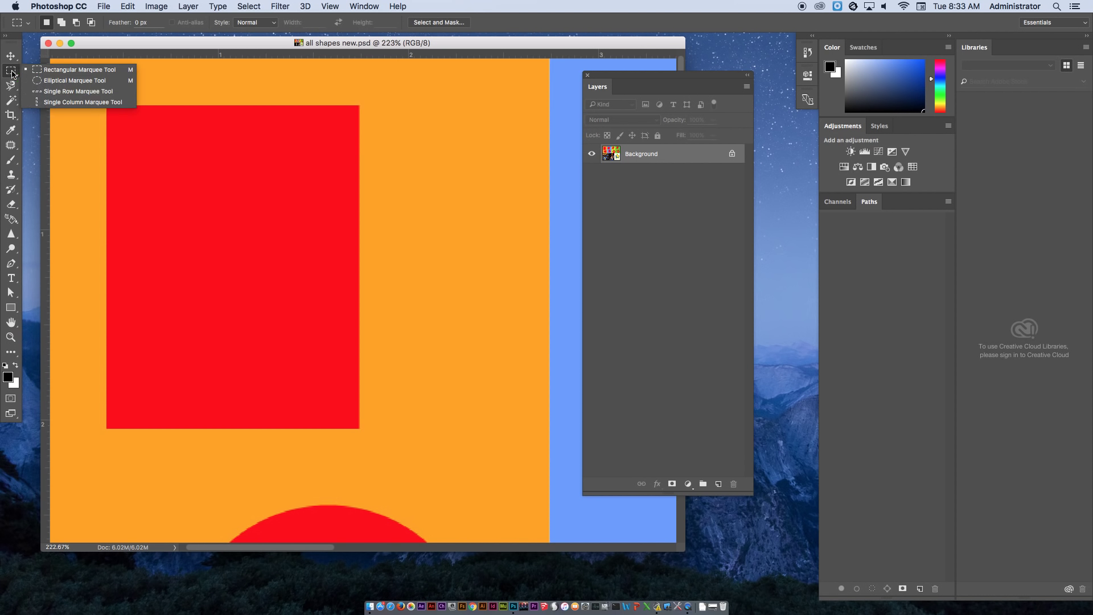
left_click(47, 71)
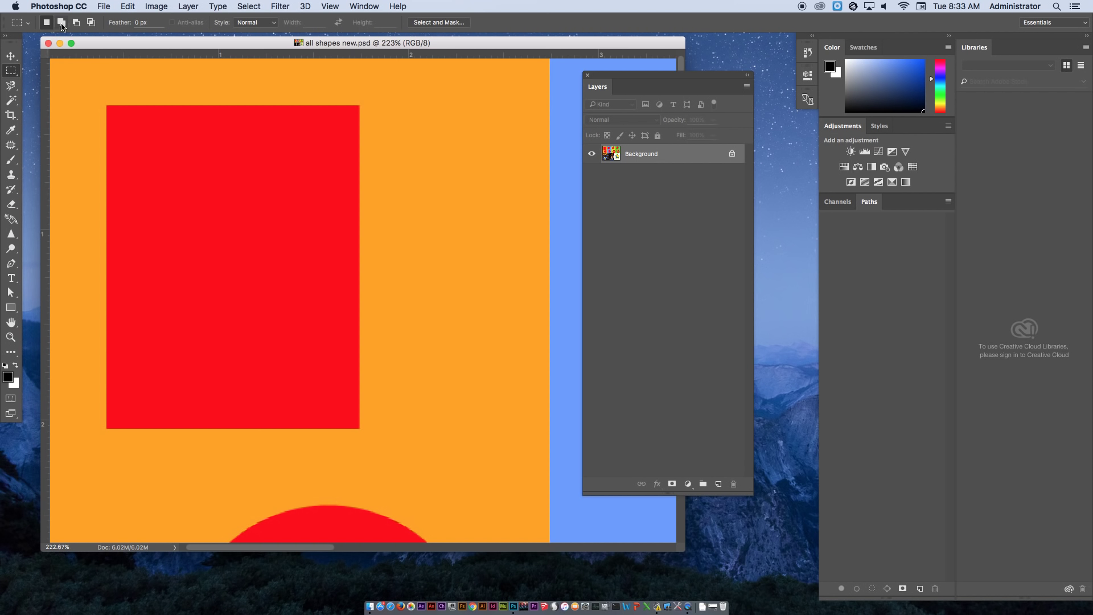
left_click(90, 23)
left_click(46, 23)
left_click(76, 24)
left_click(91, 23)
left_click(140, 23)
left_click(256, 23)
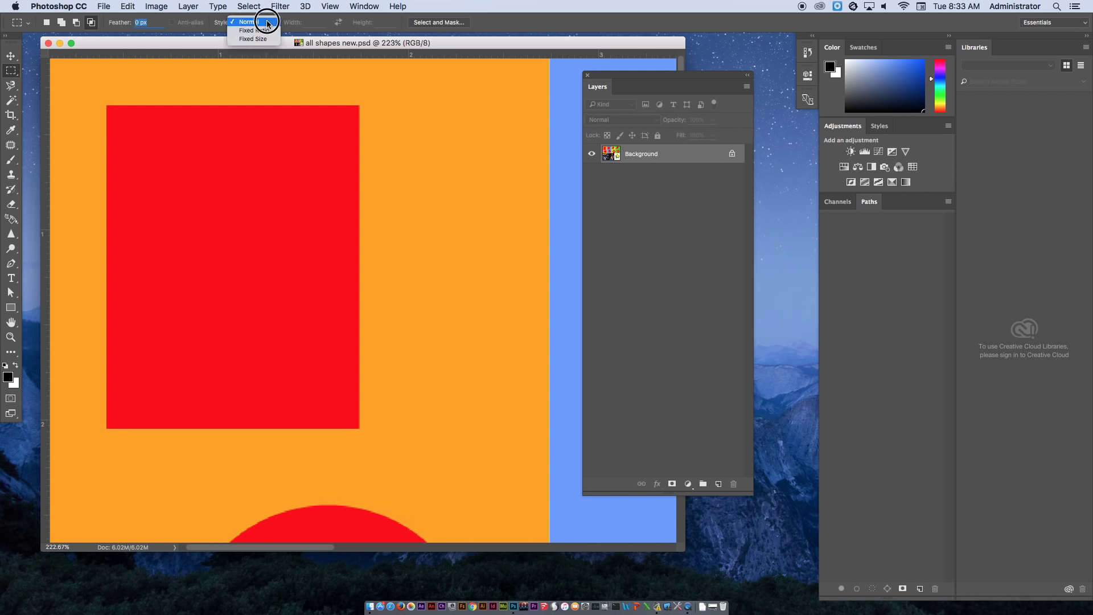
left_click(267, 24)
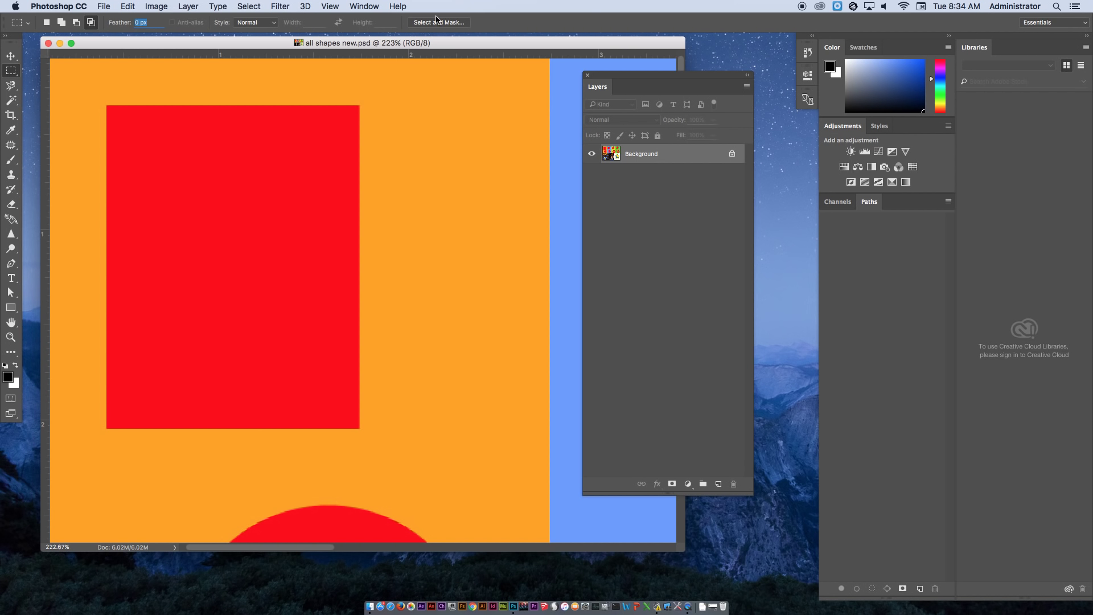
left_click(47, 23)
- Select the red rectangle on the orange area with the Rectangular Marquee tool, about 1.33 in wide and 1.70 in high
left_click(6, 70)
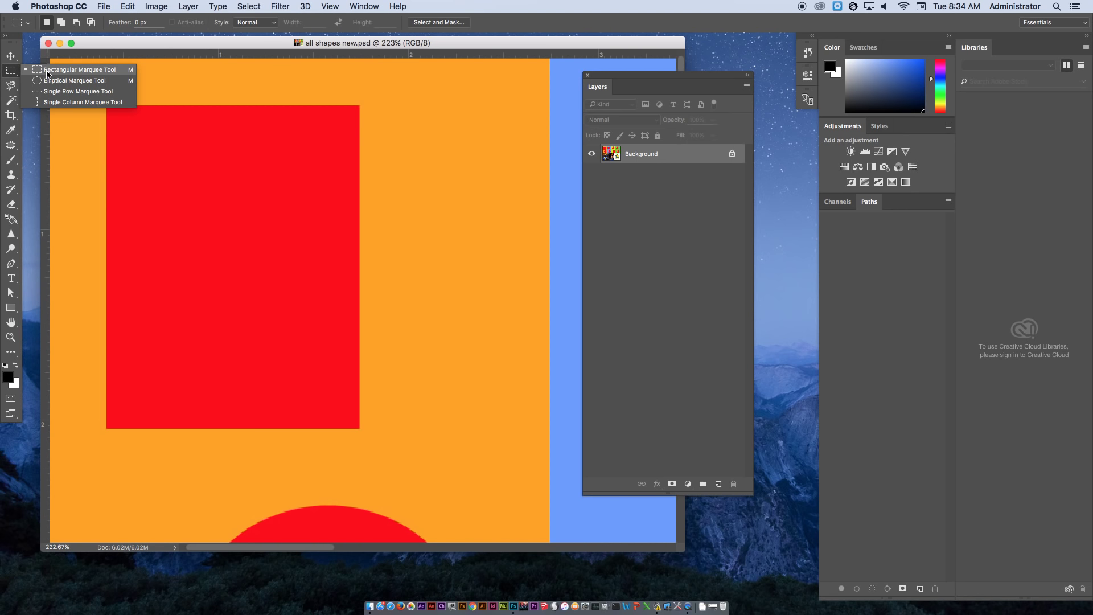
left_click(47, 73)
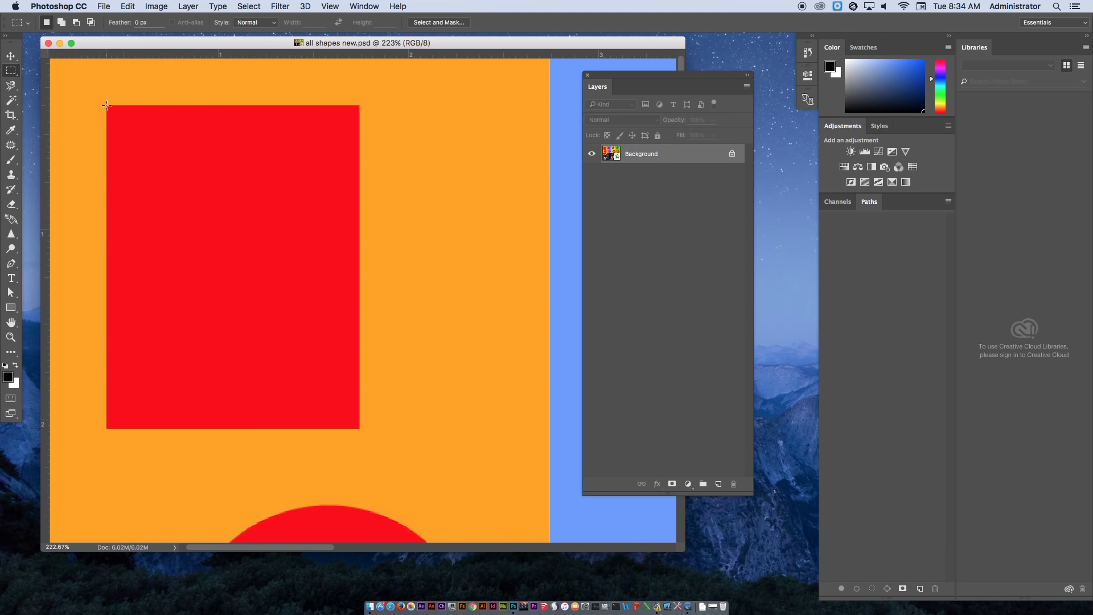
left_click_drag(107, 104, 360, 429)
left_click(106, 294)
left_click_drag(107, 106, 359, 427)
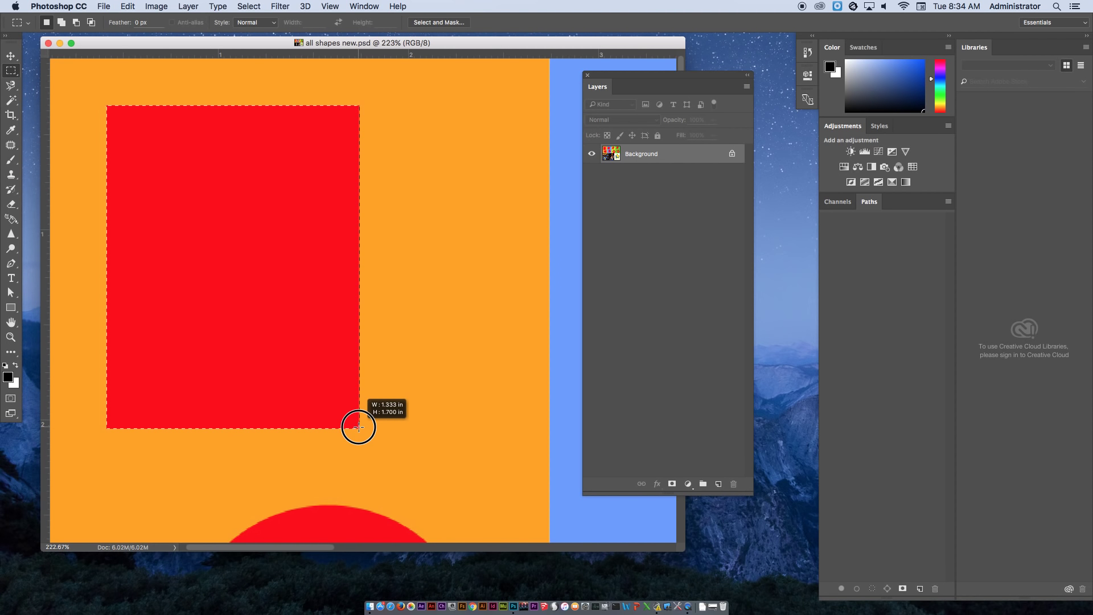
left_click_drag(358, 427, 359, 427)
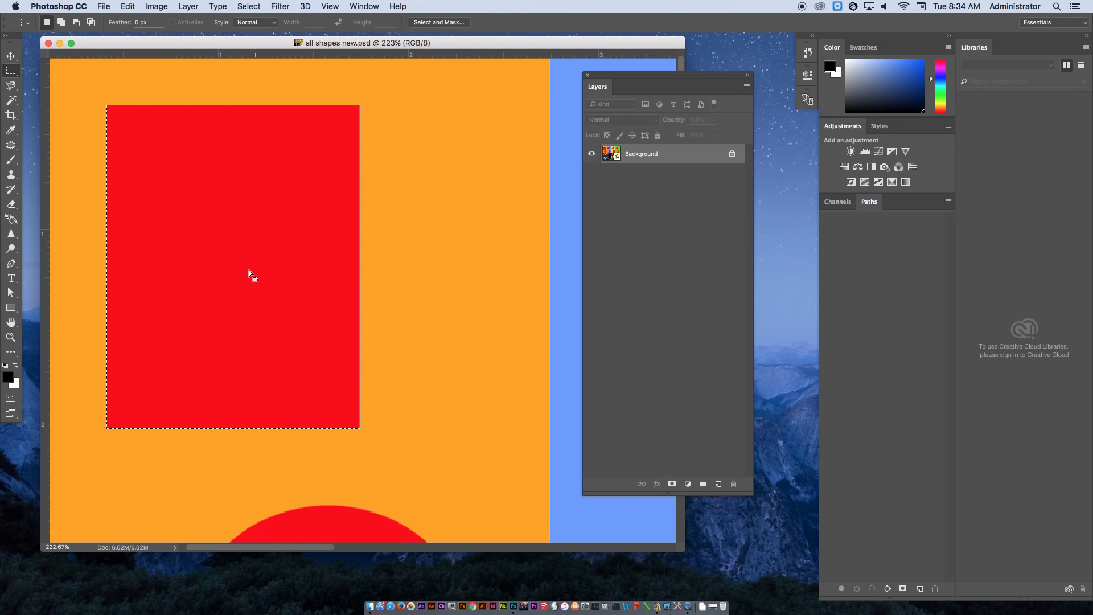
- Cut the selected red rectangle onto its own layer and check it by hiding and reshowing the Background layer
right_click(235, 221)
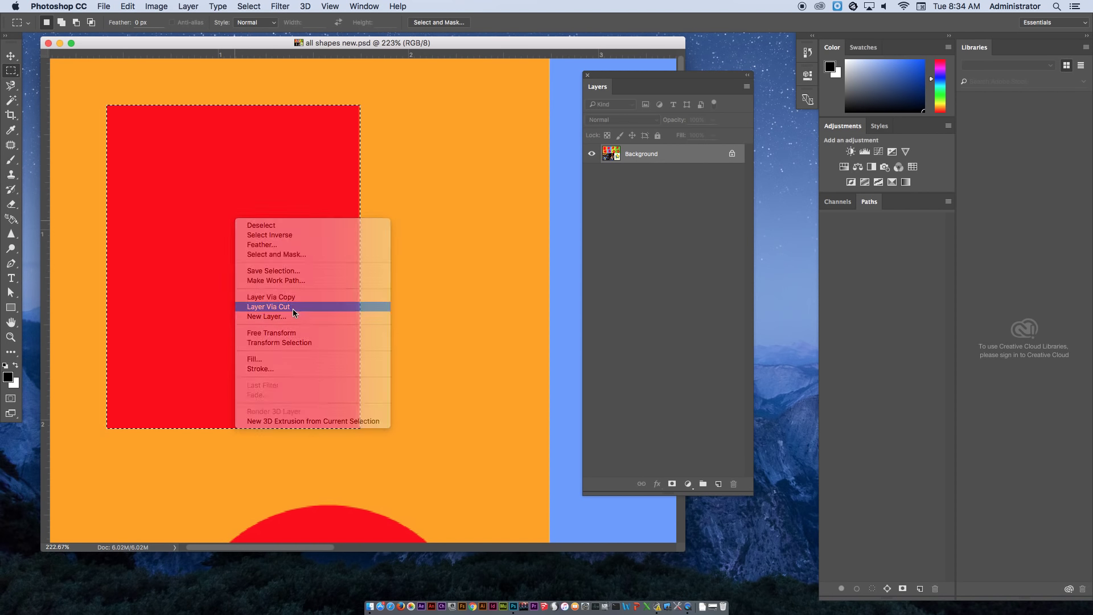
left_click(293, 308)
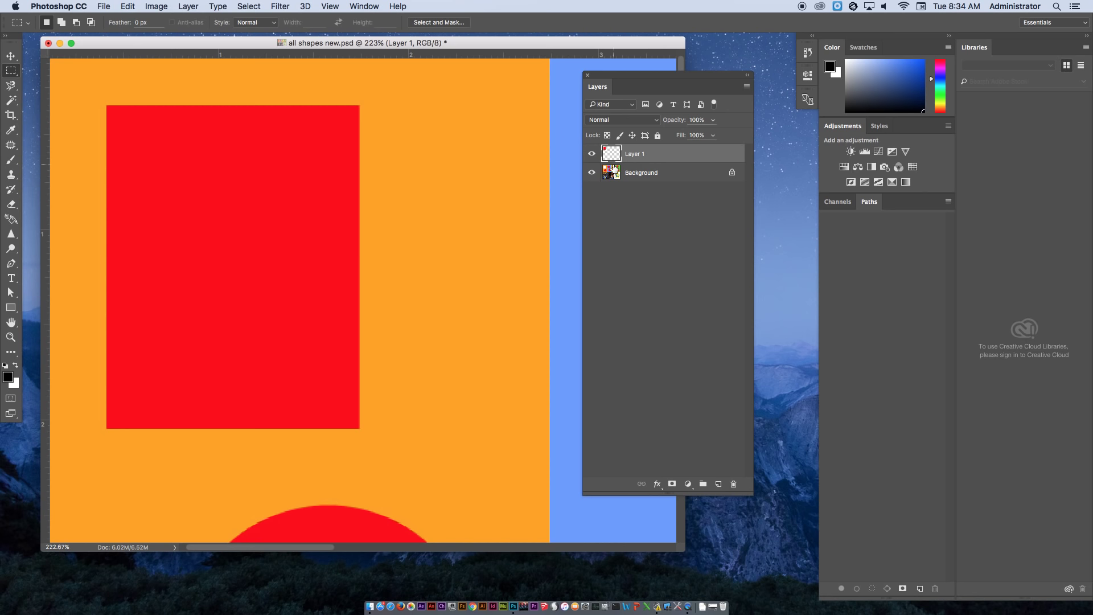
left_click(593, 173)
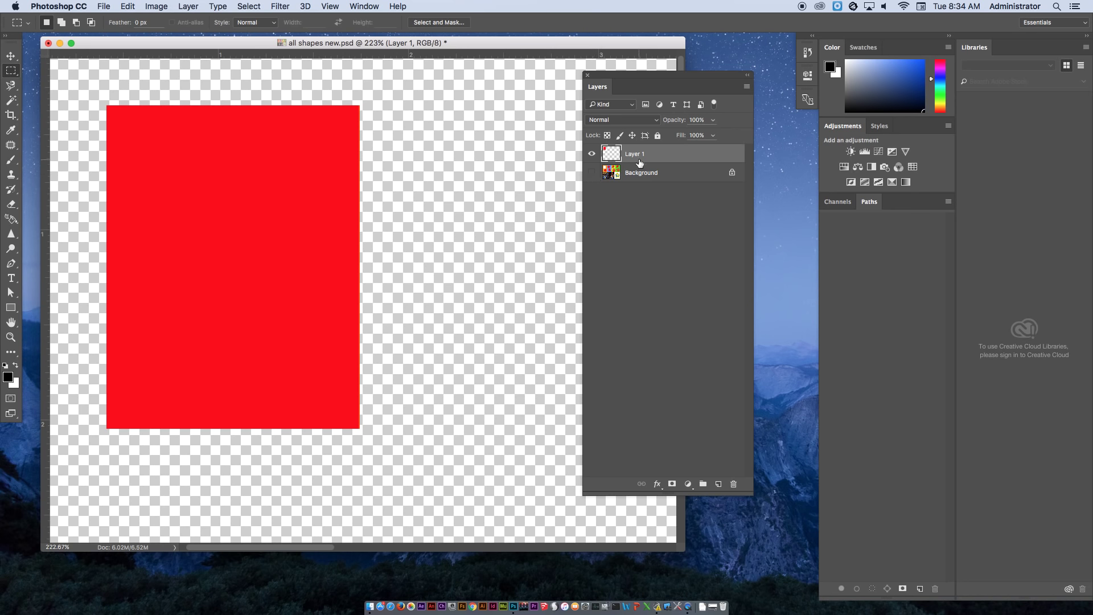
left_click(592, 173)
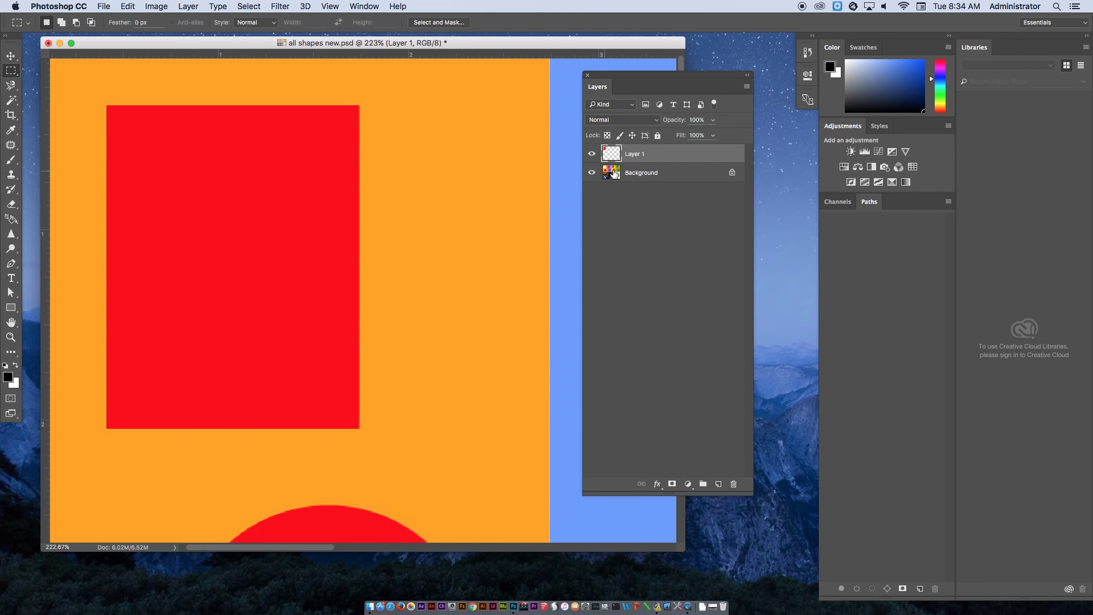
- Select the red circle on the Background layer with the Elliptical Marquee tool, centring a round selection just inside its edge
left_click(677, 174)
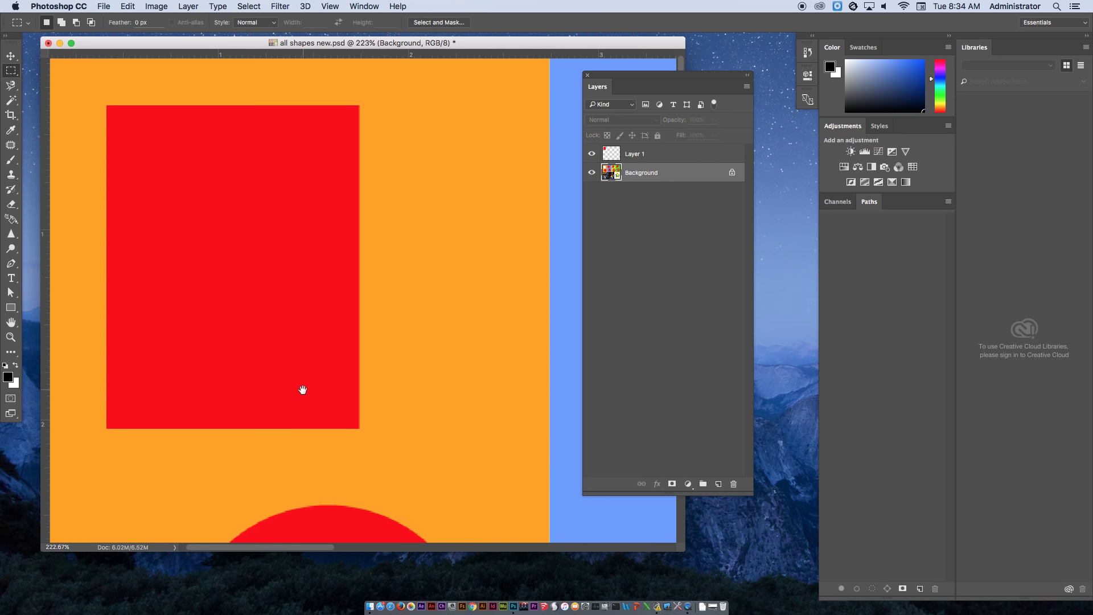
scroll(300, 389, "down", 10)
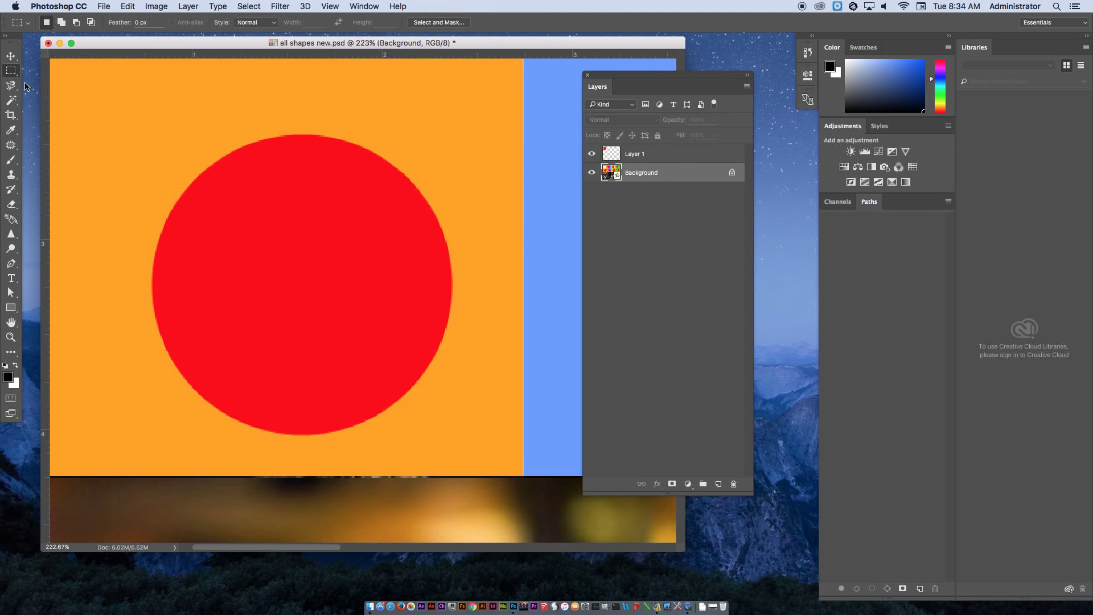
right_click(11, 70)
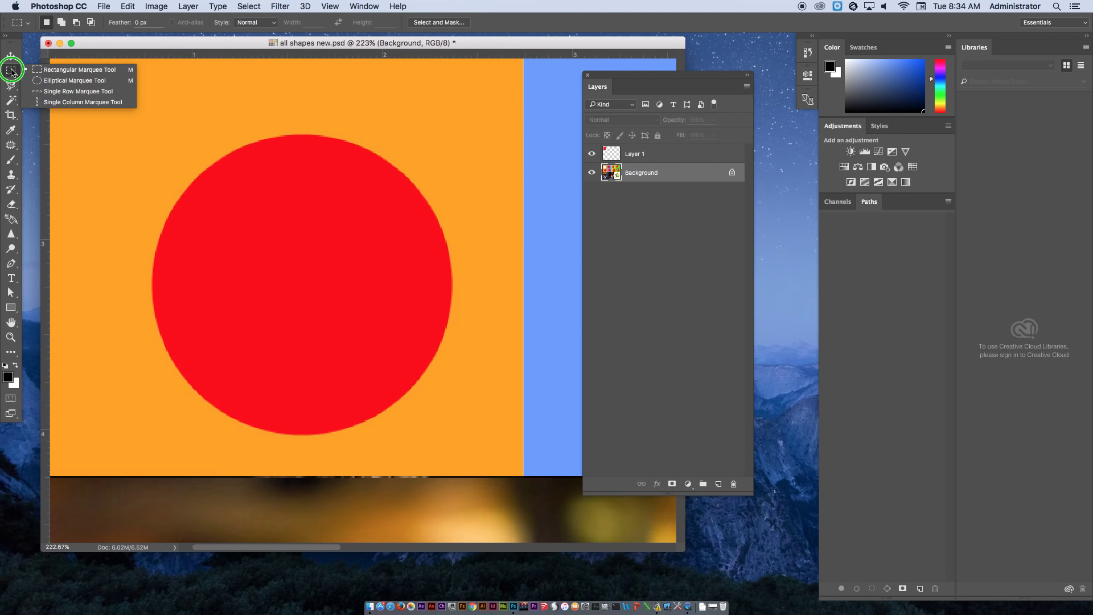
left_click(38, 85)
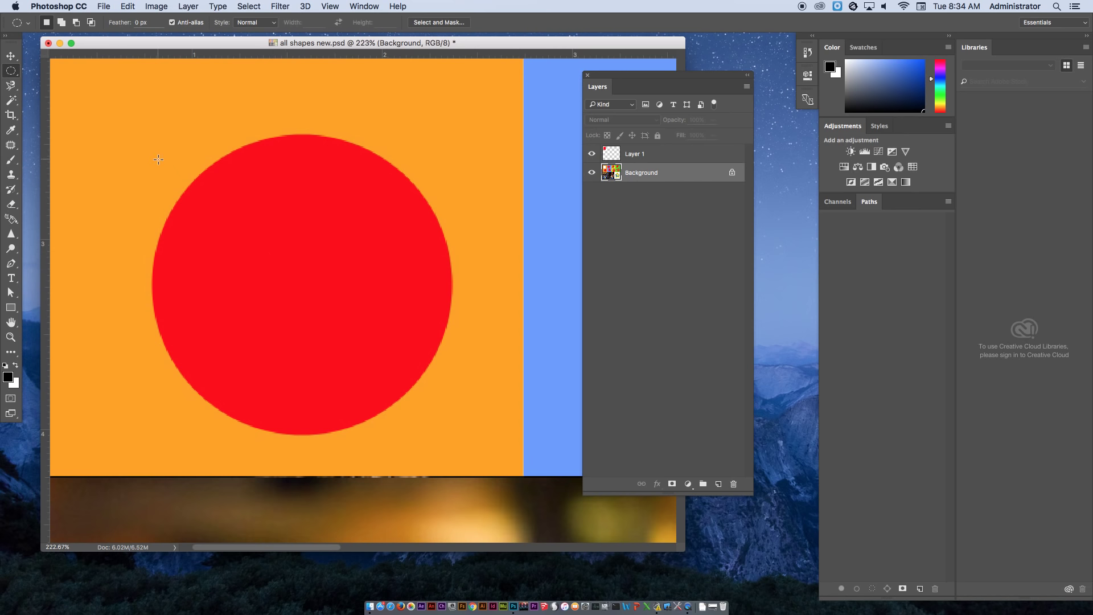
left_click_drag(147, 144, 433, 477)
left_click_drag(258, 268, 269, 264)
- Try to expand the circular selection by 15 pixels, and undo that expansion
left_click(248, 5)
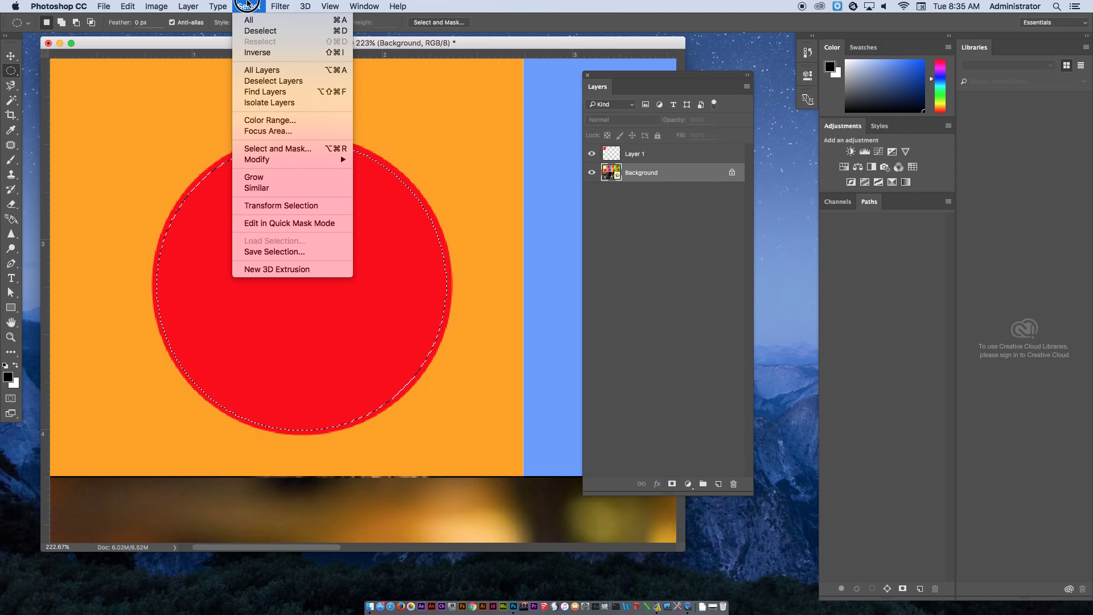
mouse_move(276, 159)
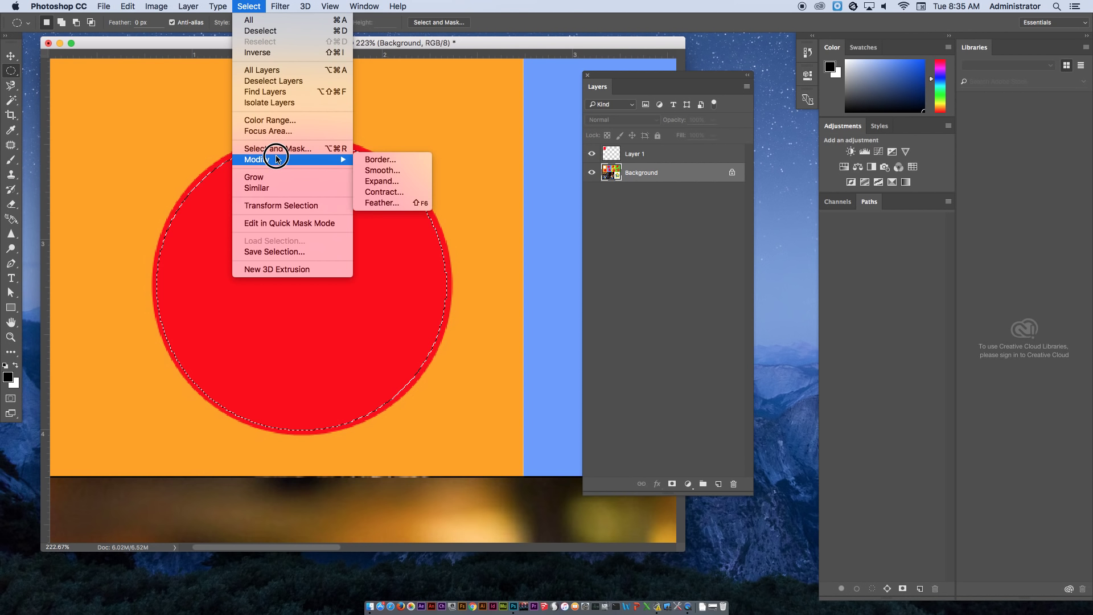
left_click(386, 182)
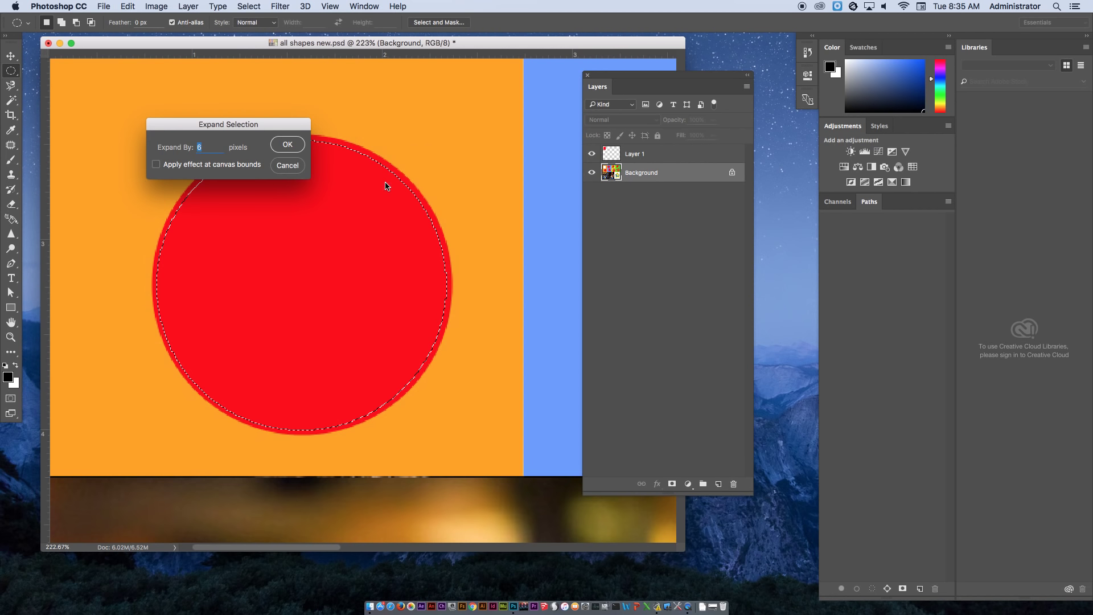
left_click_drag(229, 120, 406, 78)
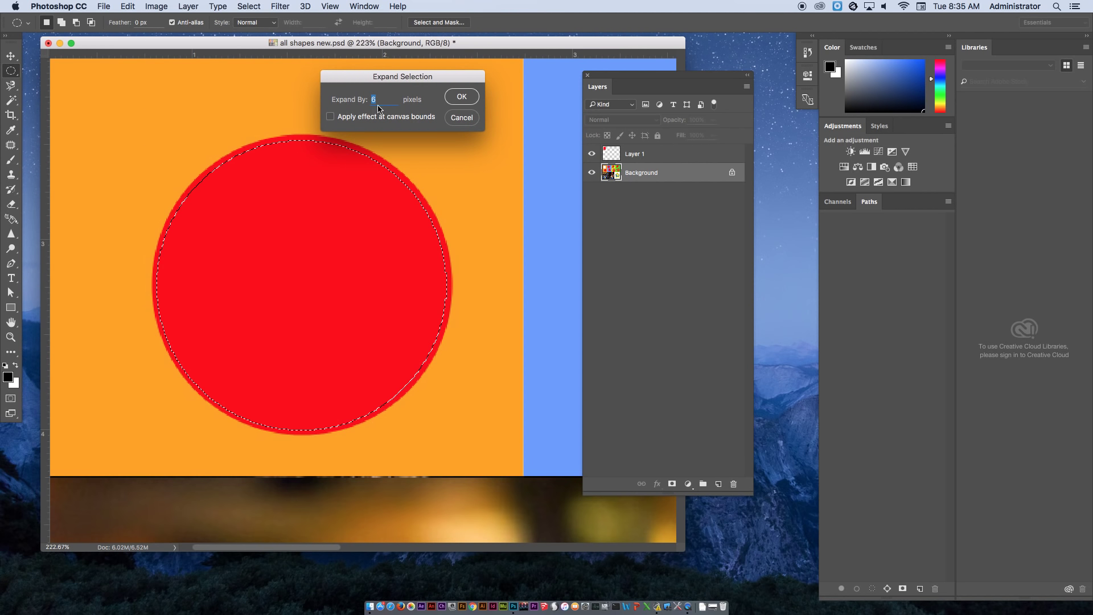
type("15")
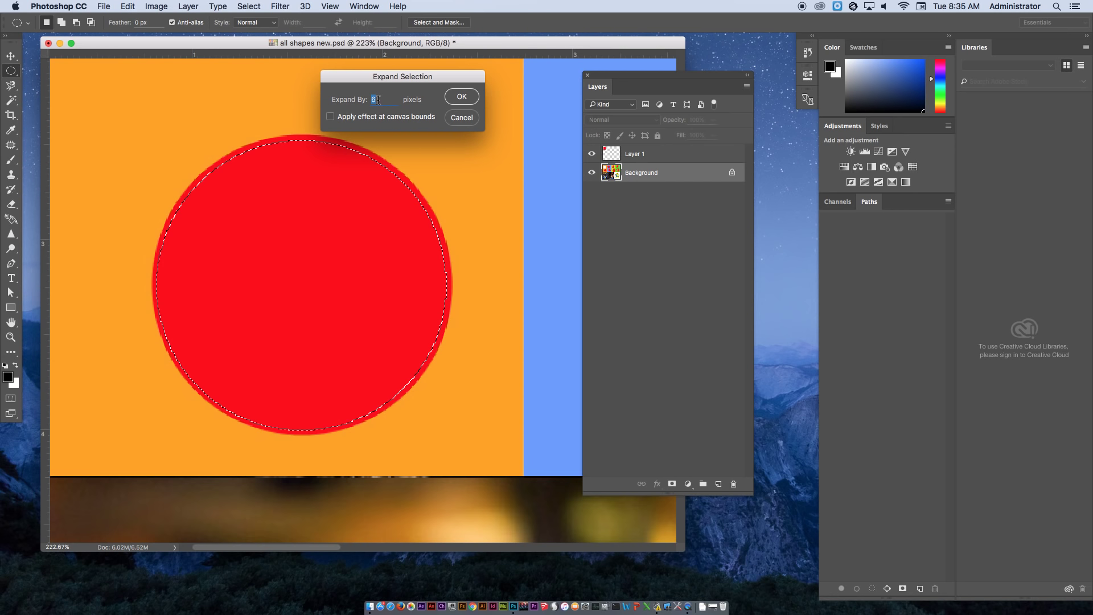
left_click(462, 96)
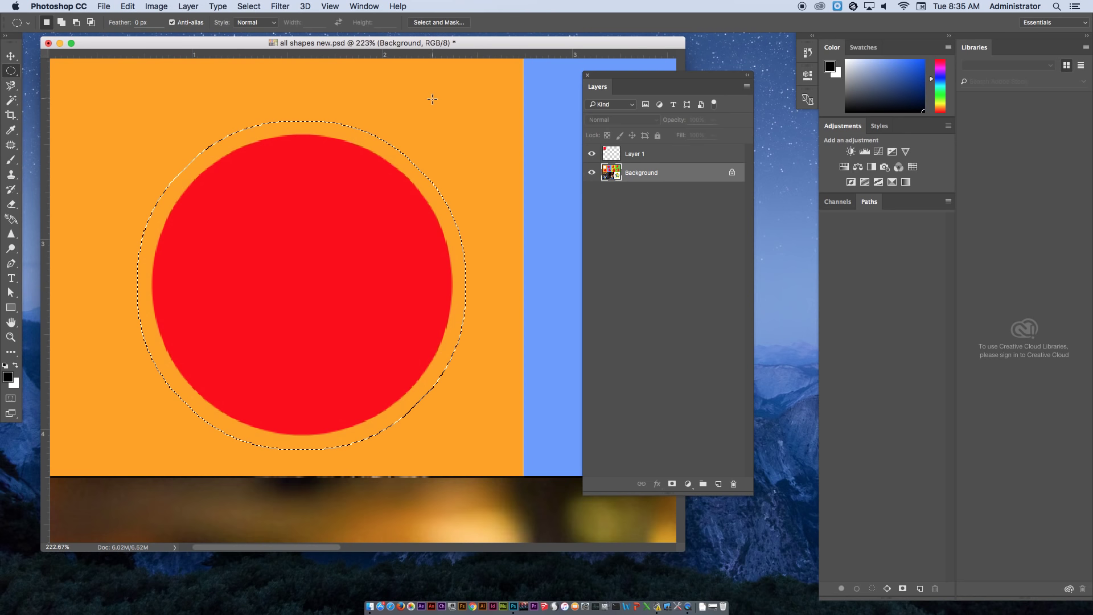
left_click(127, 6)
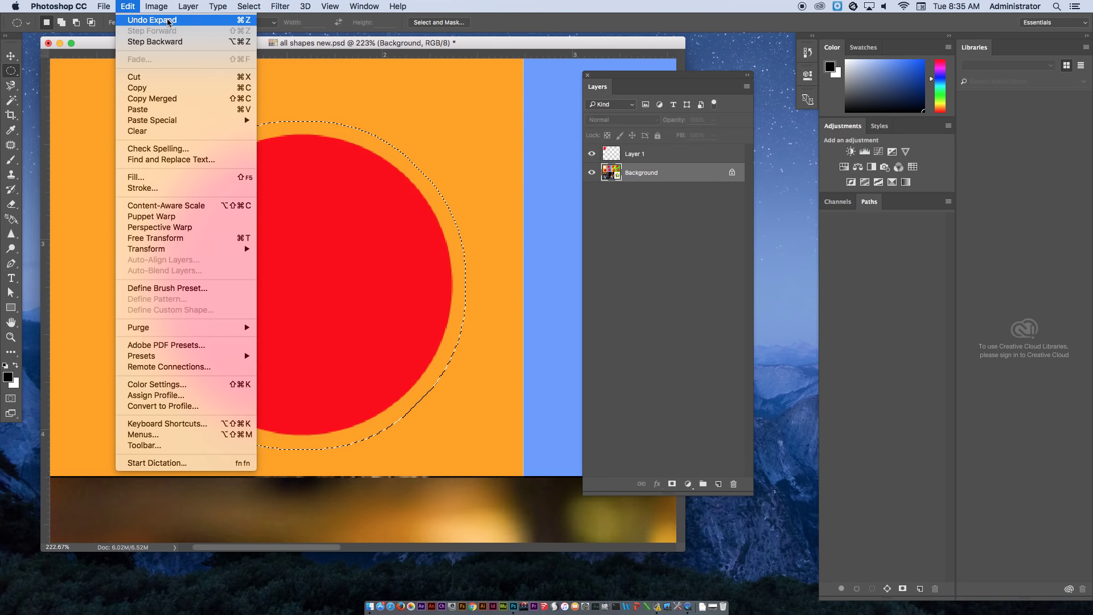
left_click(142, 20)
- Expand the circular selection by 5 pixels
left_click(249, 6)
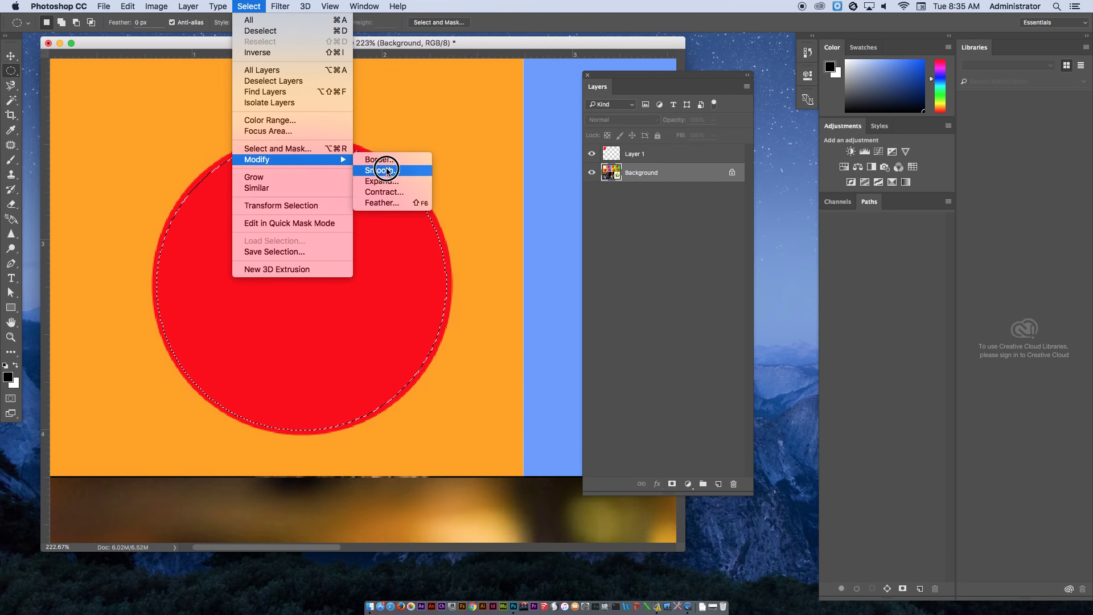
left_click(378, 181)
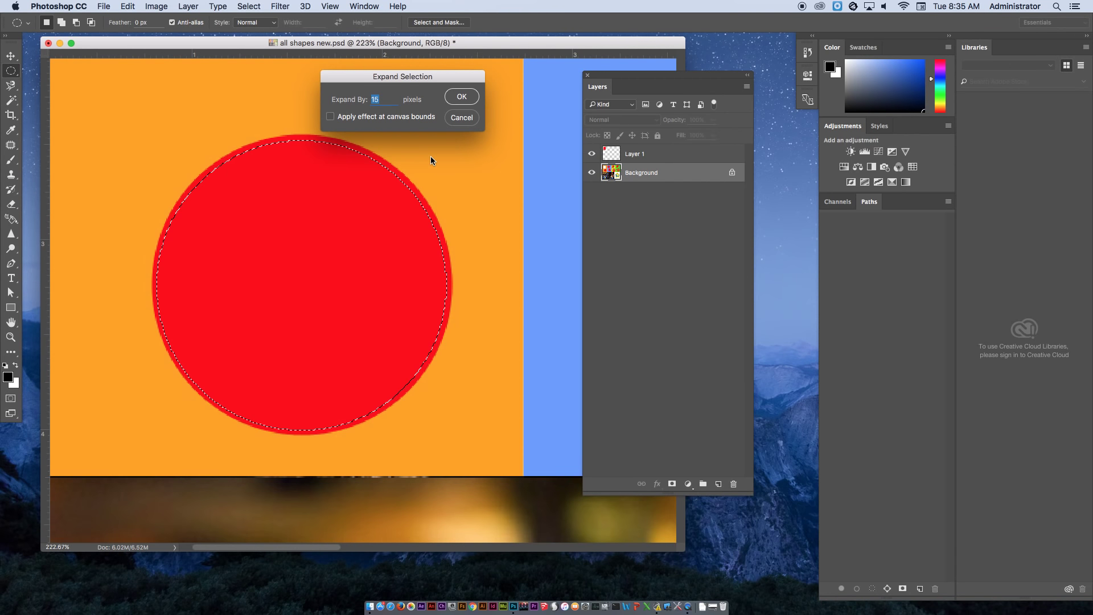
type("5")
key("Return")
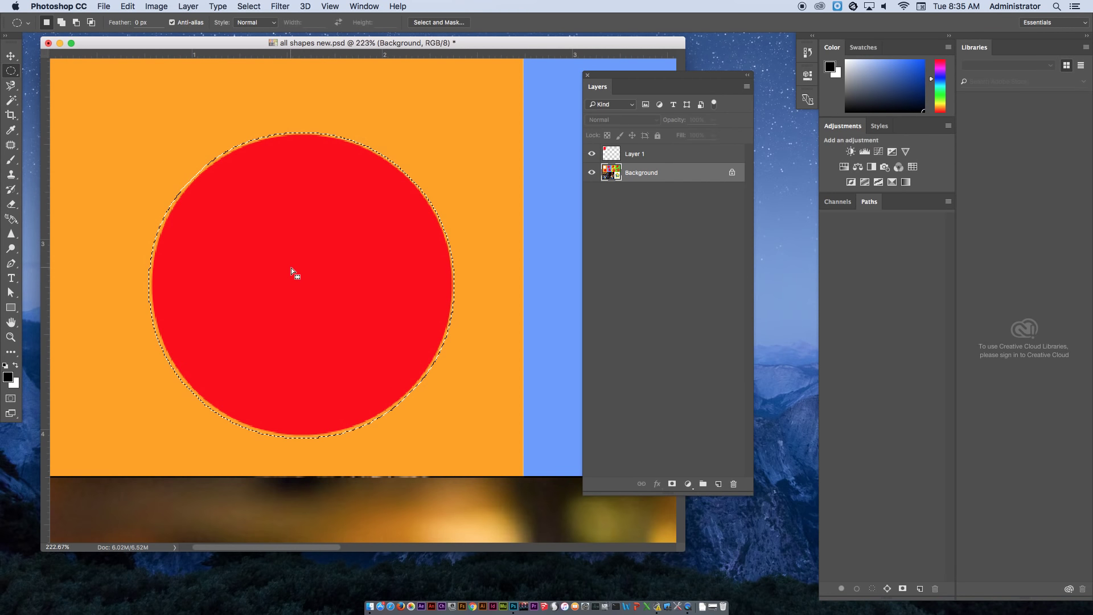
- Contract the circular selection by 2 pixels to fit the edge of the red circle
left_click(249, 6)
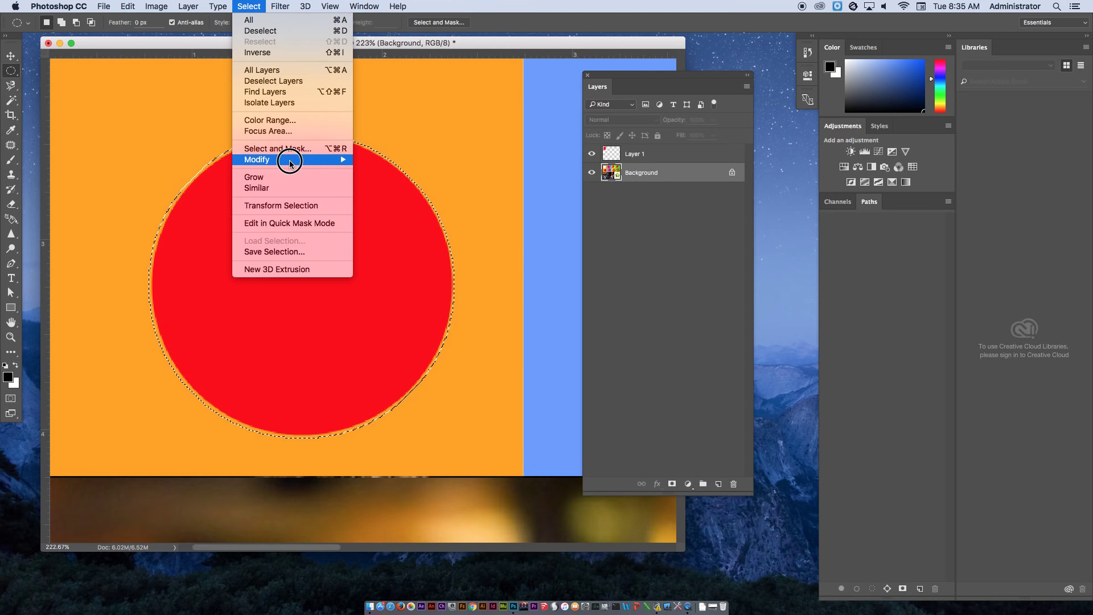
mouse_move(293, 159)
left_click(387, 191)
key("BackSpace")
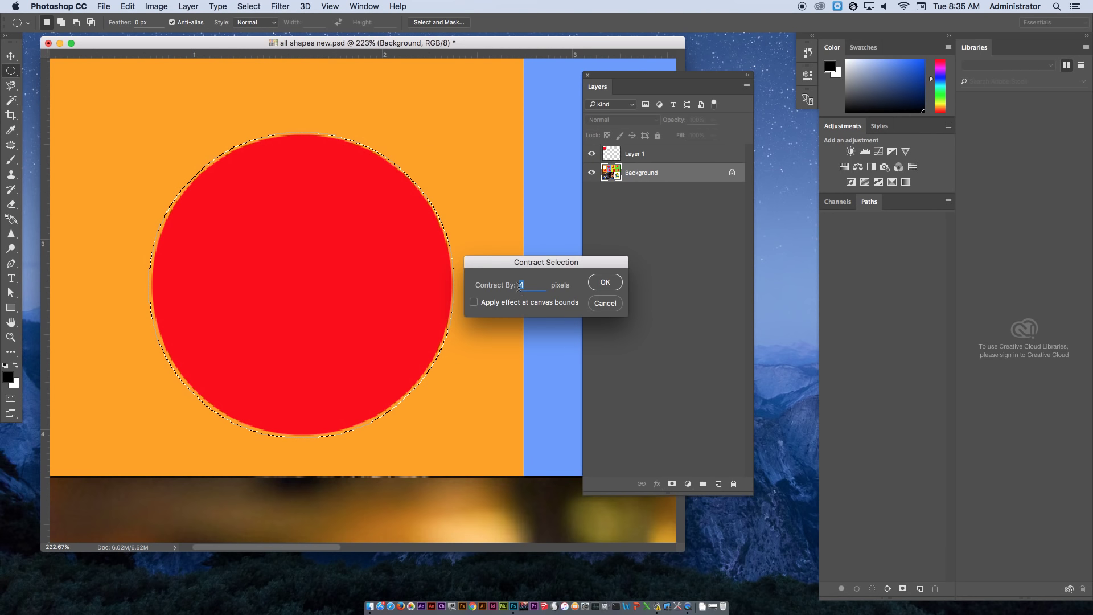
type("2")
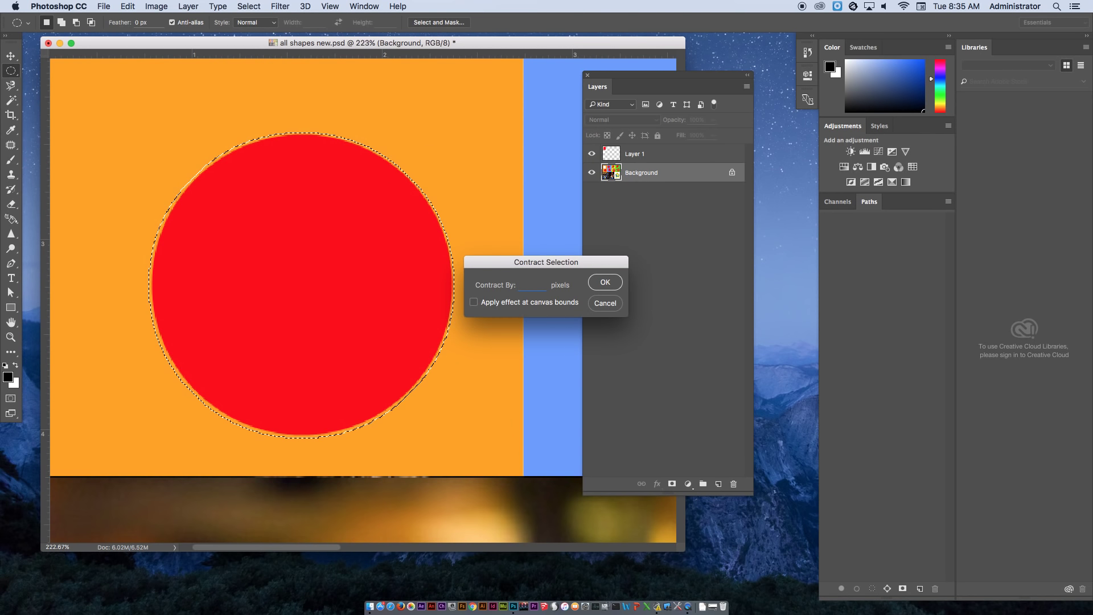
key("Return")
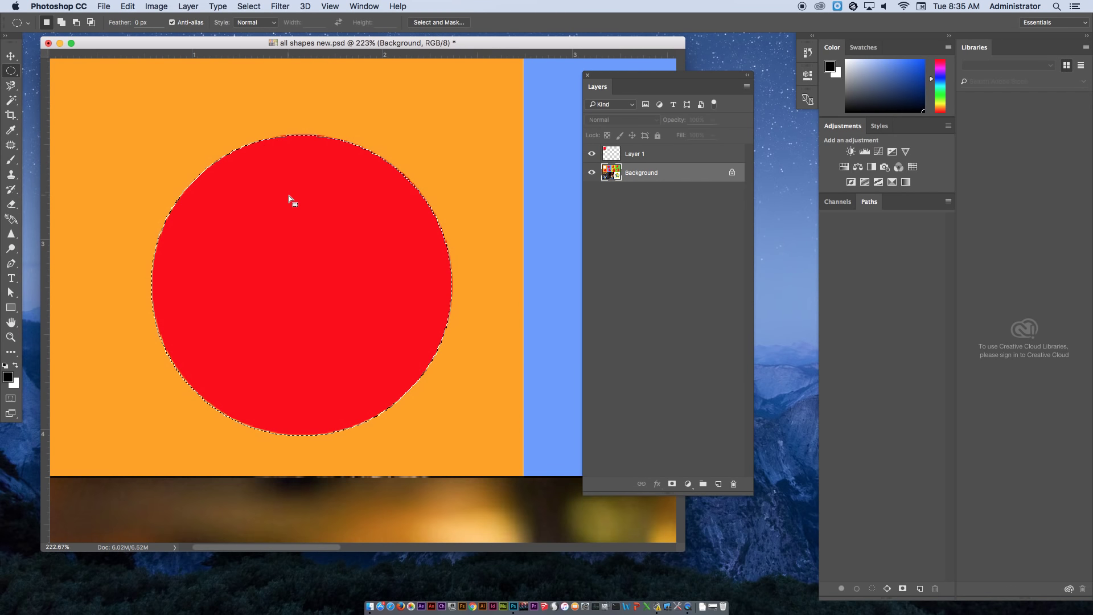
- Cut the selected red circle onto its own layer, check it by toggling the Background layer's visibility, and make Background active
right_click(305, 247)
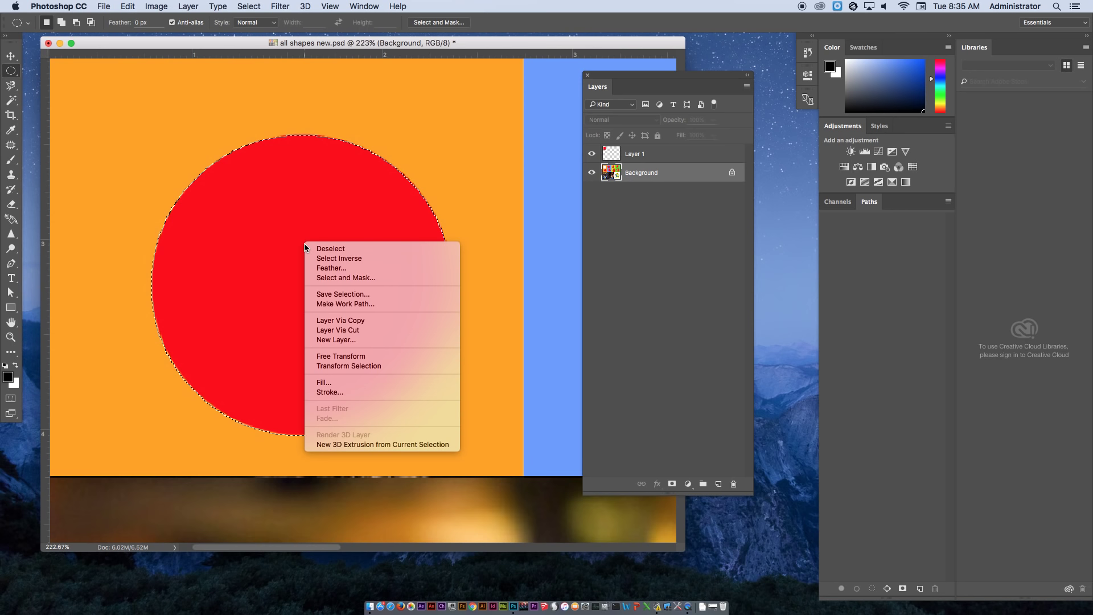
left_click(363, 329)
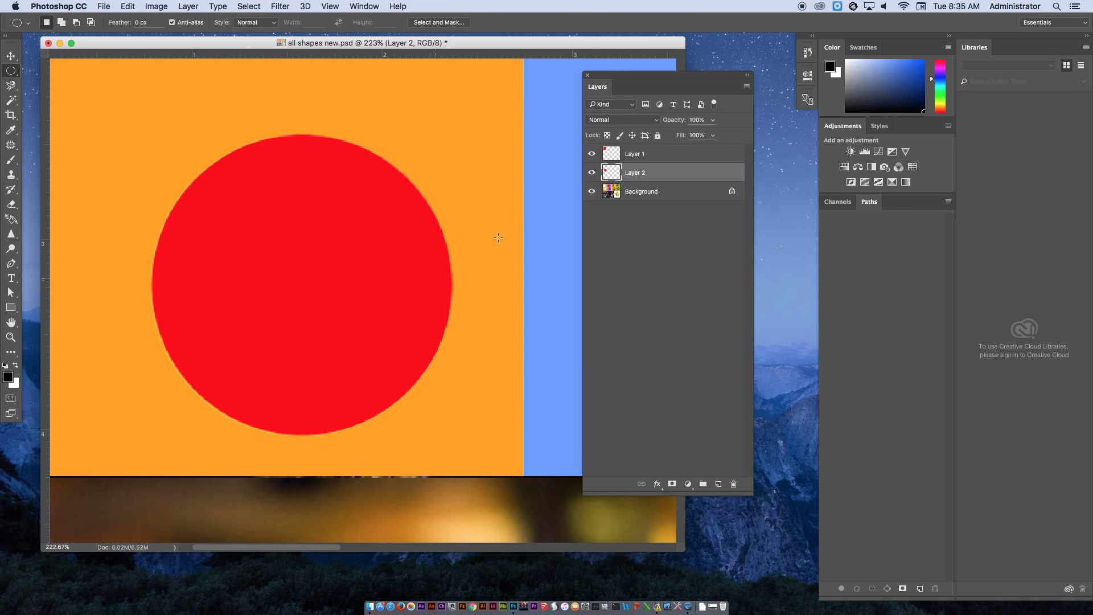
left_click(591, 192)
left_click(592, 192)
left_click(652, 193)
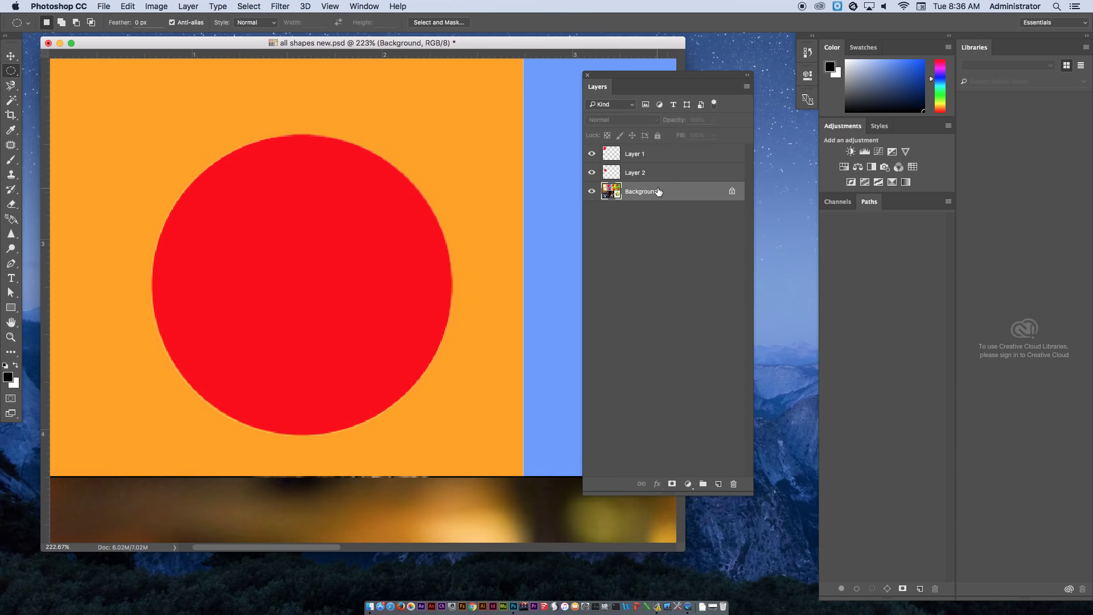
- Select the red pentagon on the blue area with the Polygonal Lasso tool in new-selection mode, tracing corner to corner
key("super+0")
left_click_drag(239, 81, 258, 221)
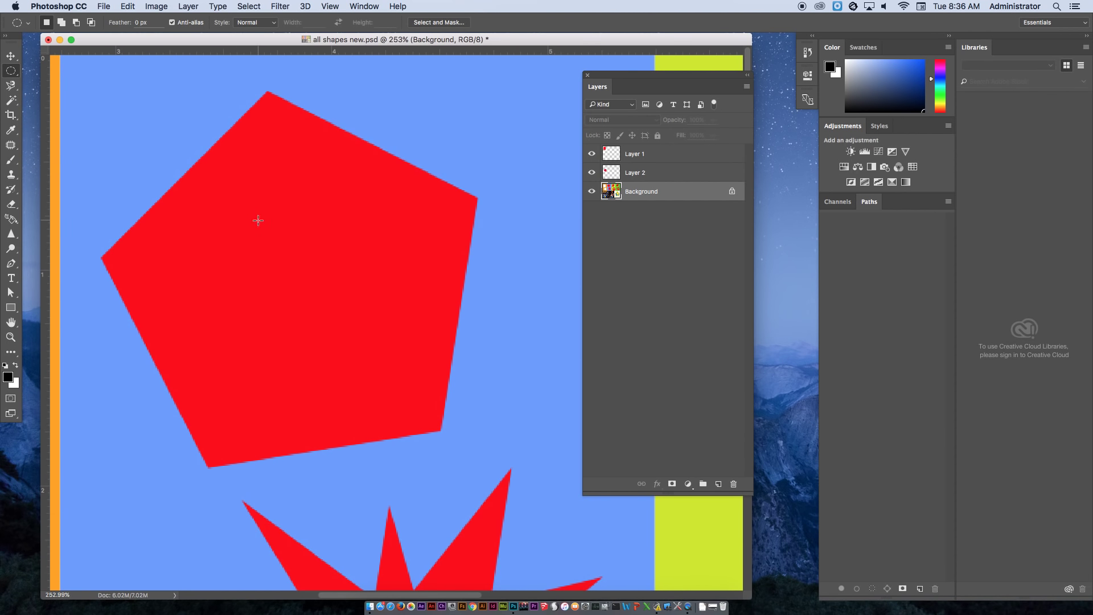
left_click(13, 73)
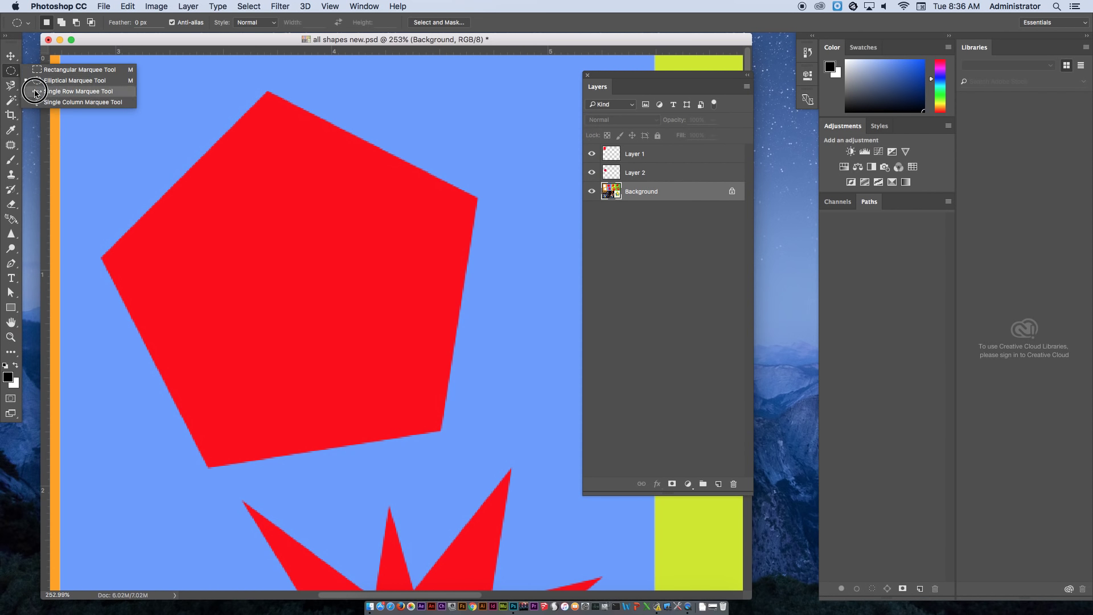
left_click(8, 86)
left_click(8, 85)
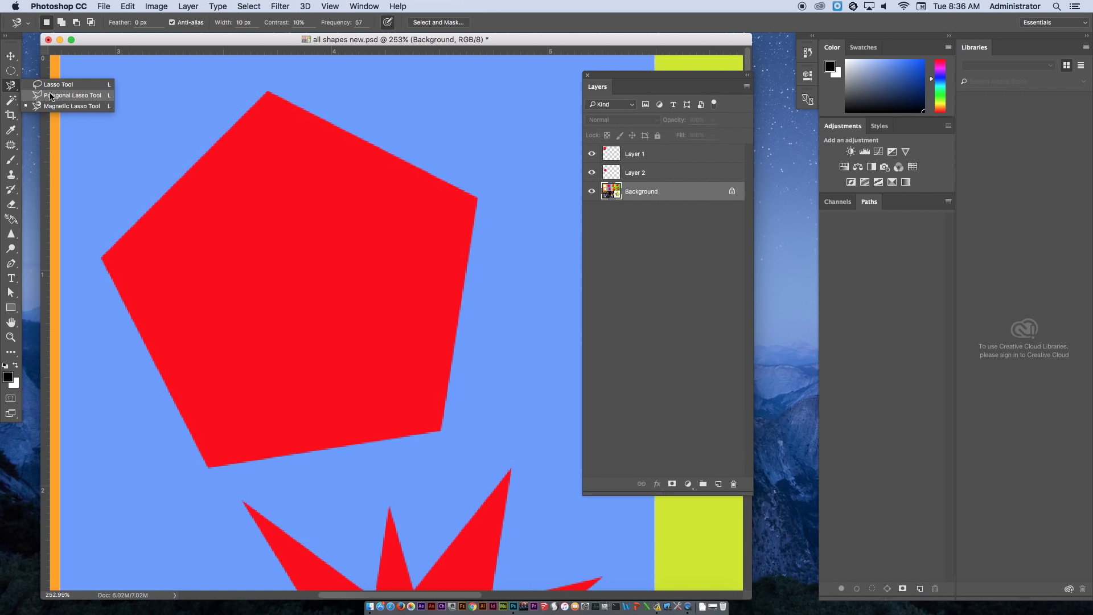
left_click(58, 95)
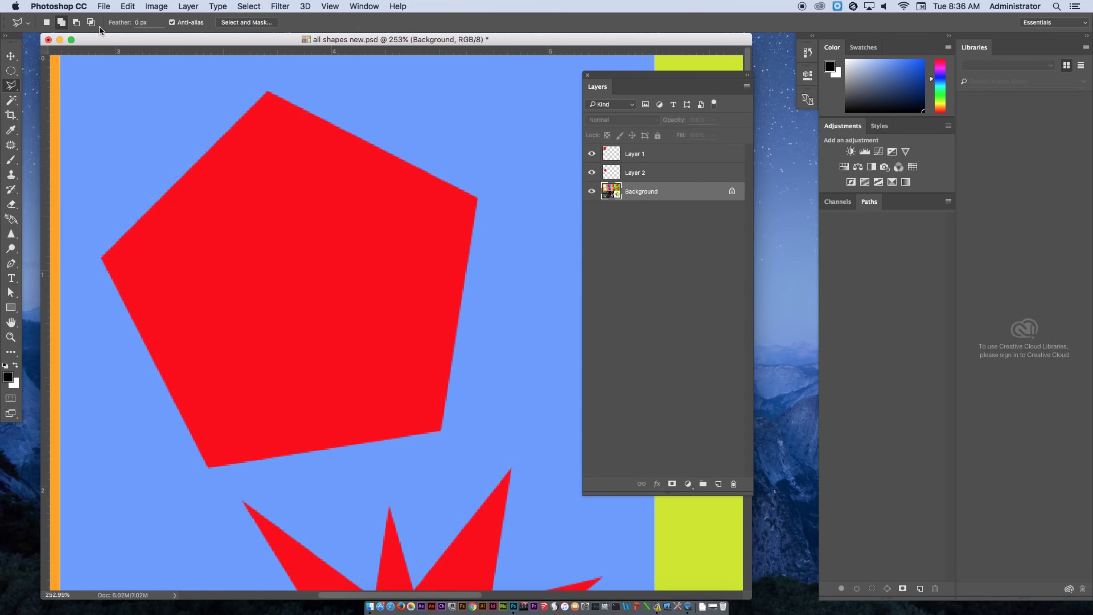
left_click(47, 23)
mouse_move(435, 176)
left_mouse_down()
mouse_move(478, 199)
mouse_move(477, 344)
mouse_move(446, 430)
mouse_move(199, 469)
mouse_move(209, 470)
mouse_move(196, 377)
mouse_move(101, 259)
mouse_move(265, 100)
left_mouse_up()
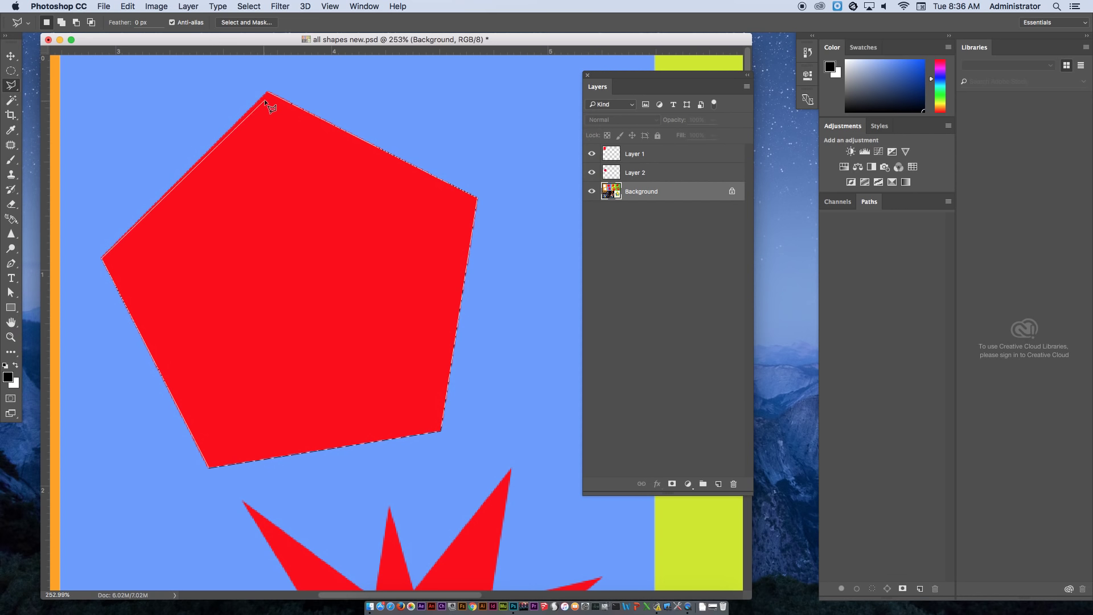
left_click(265, 91)
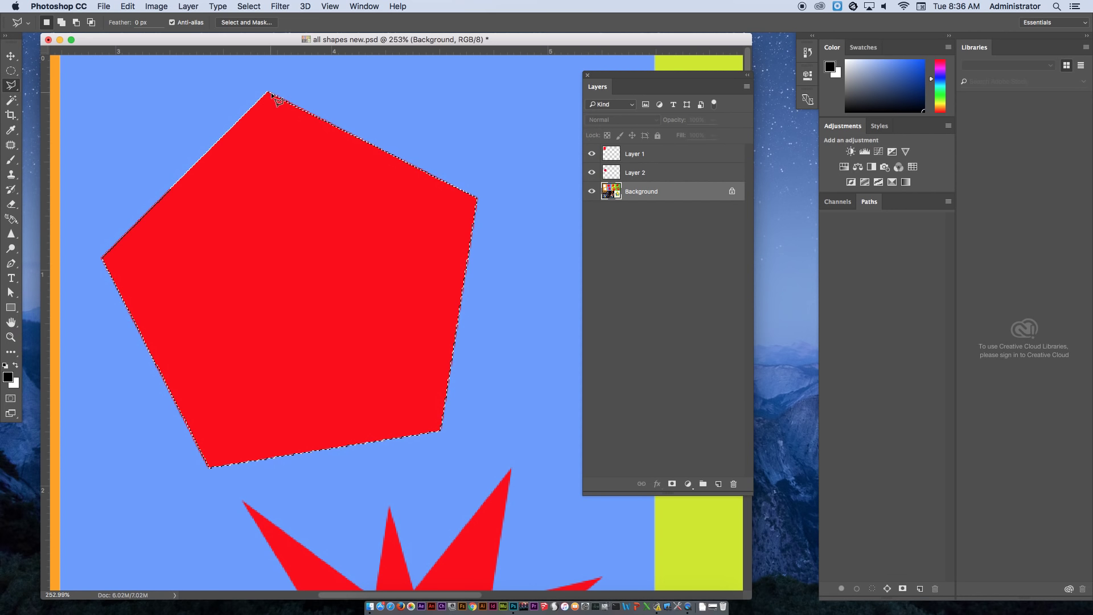
- Cut the selected pentagon onto its own layer, check it by toggling the Background layer's visibility, and make Background active
right_click(298, 206)
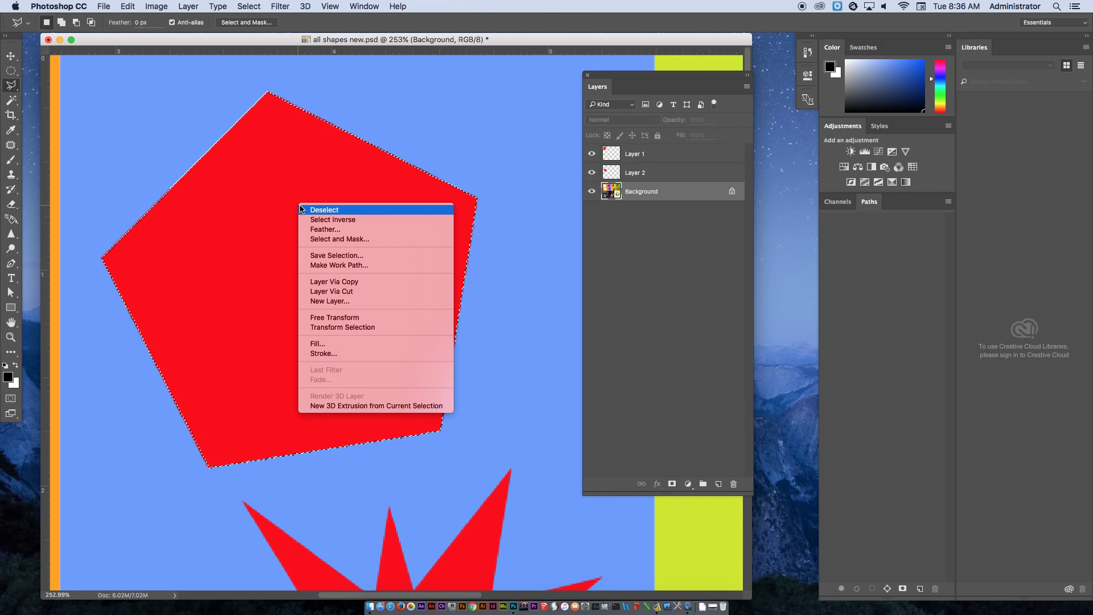
left_click(348, 289)
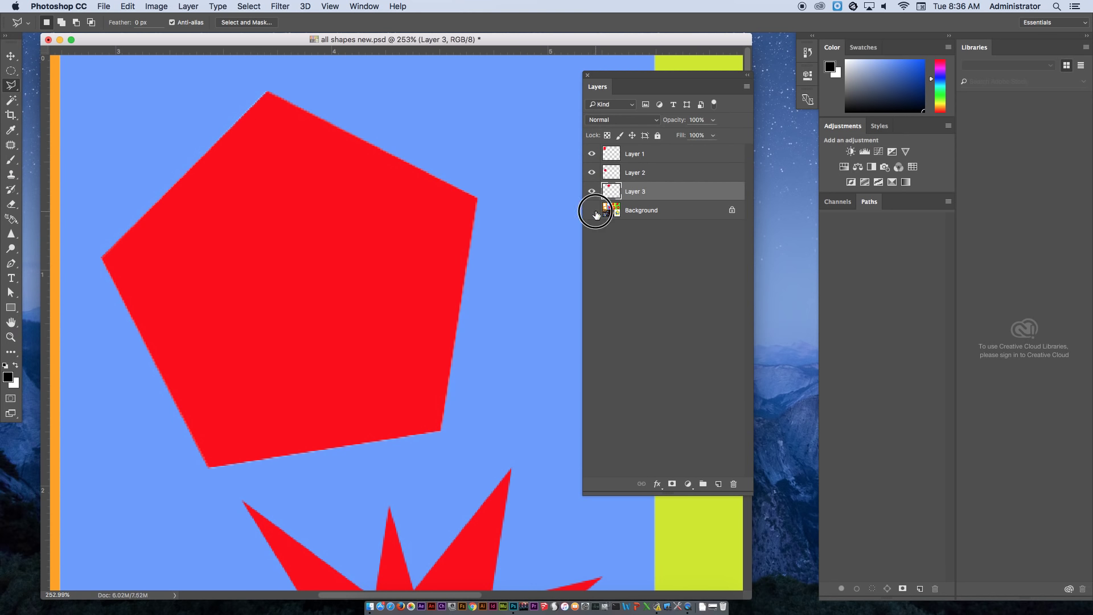
left_click(592, 211)
left_click(592, 210)
left_click(653, 214)
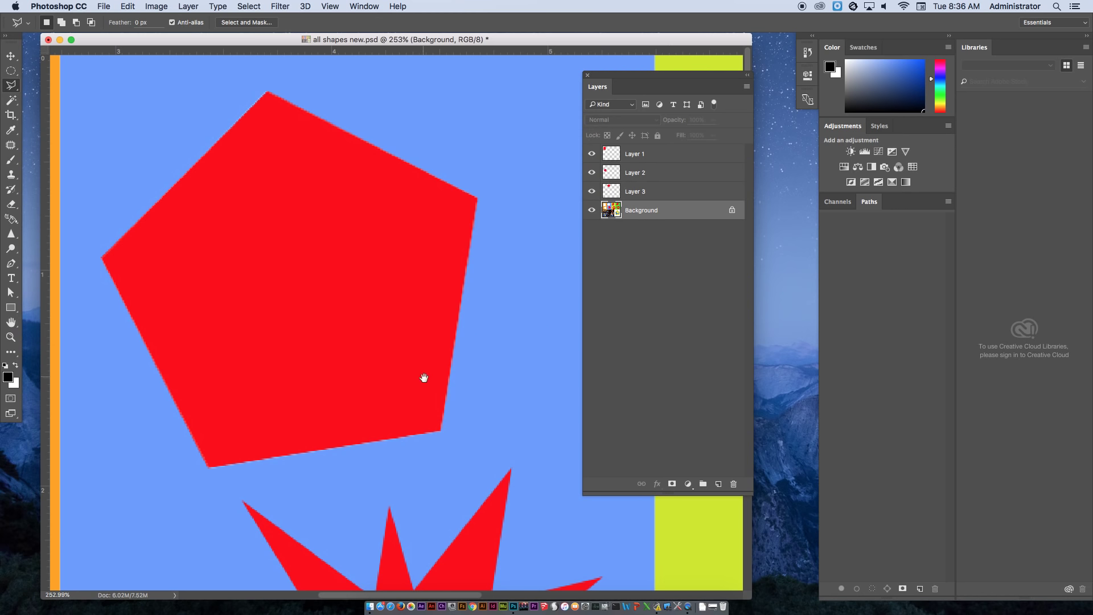
- Start a Polygonal Lasso outline of the red starburst, tracing clockwise from its top spike to the tip of its lower-right spike
scroll(424, 378, "down", 10)
scroll(403, 381, "up", 3)
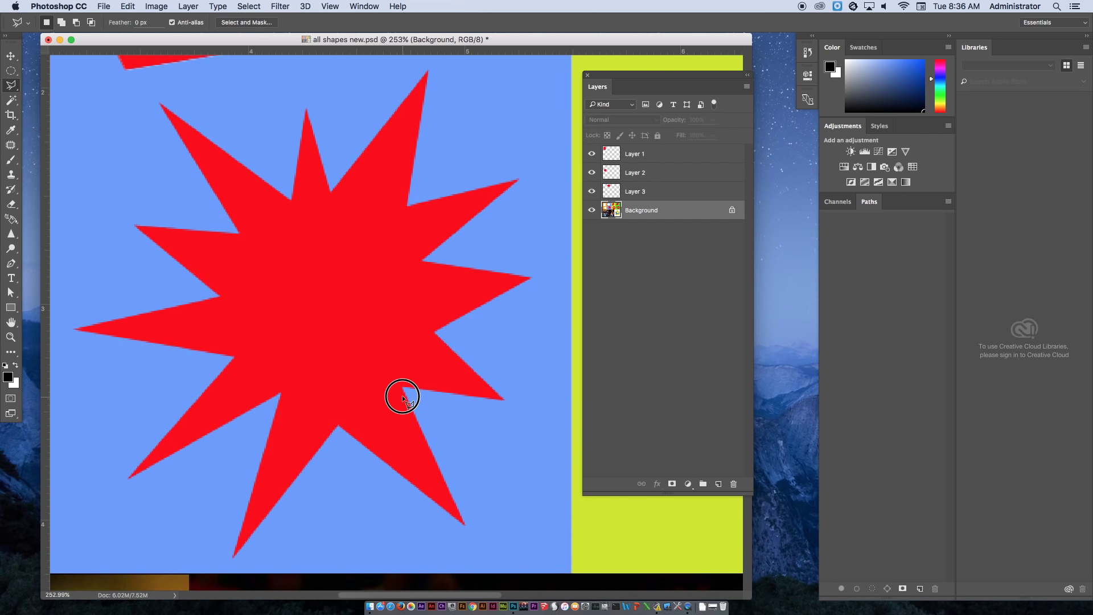
left_click(11, 85)
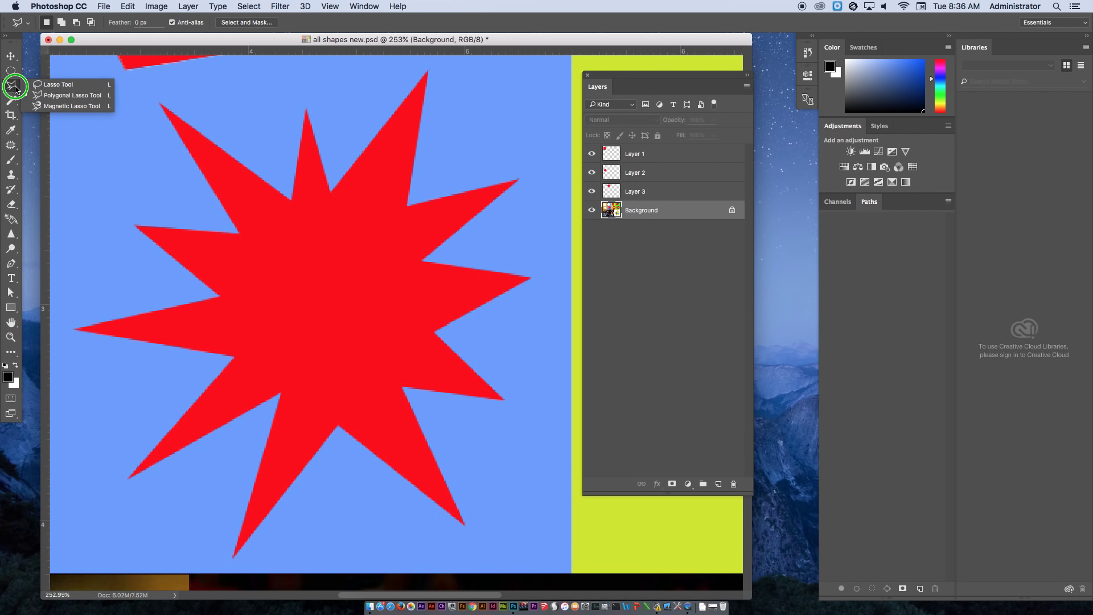
left_click(63, 90)
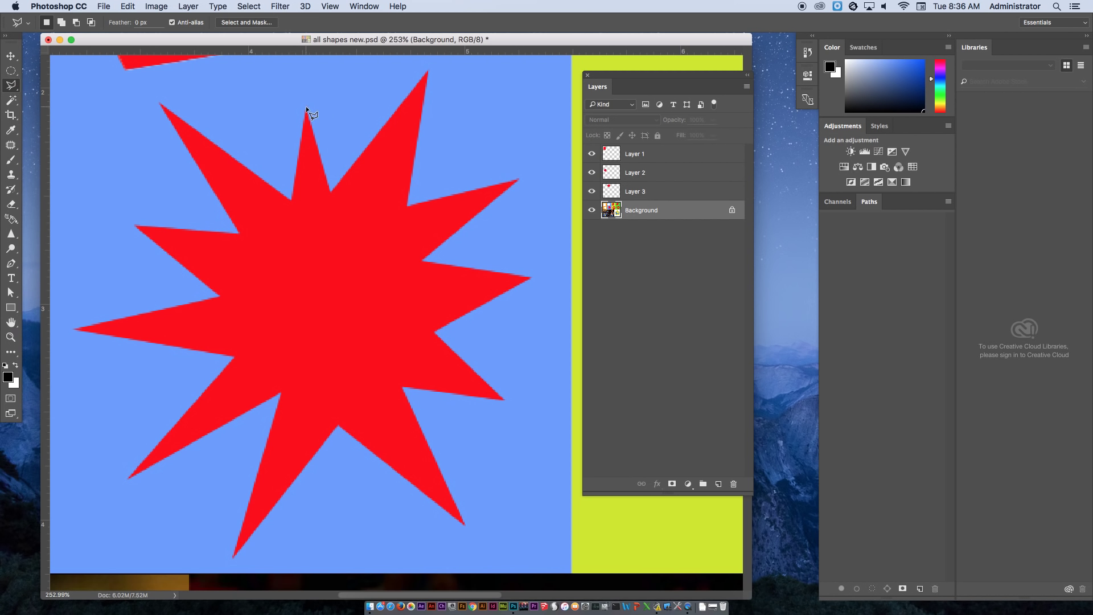
left_click(307, 109)
left_click(427, 71)
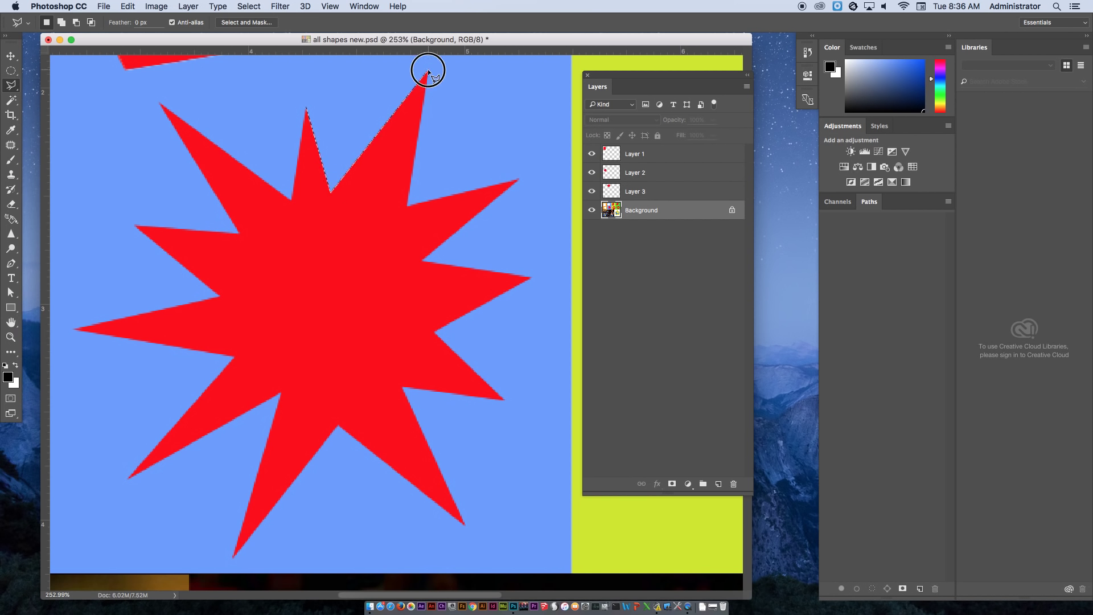
left_click(406, 207)
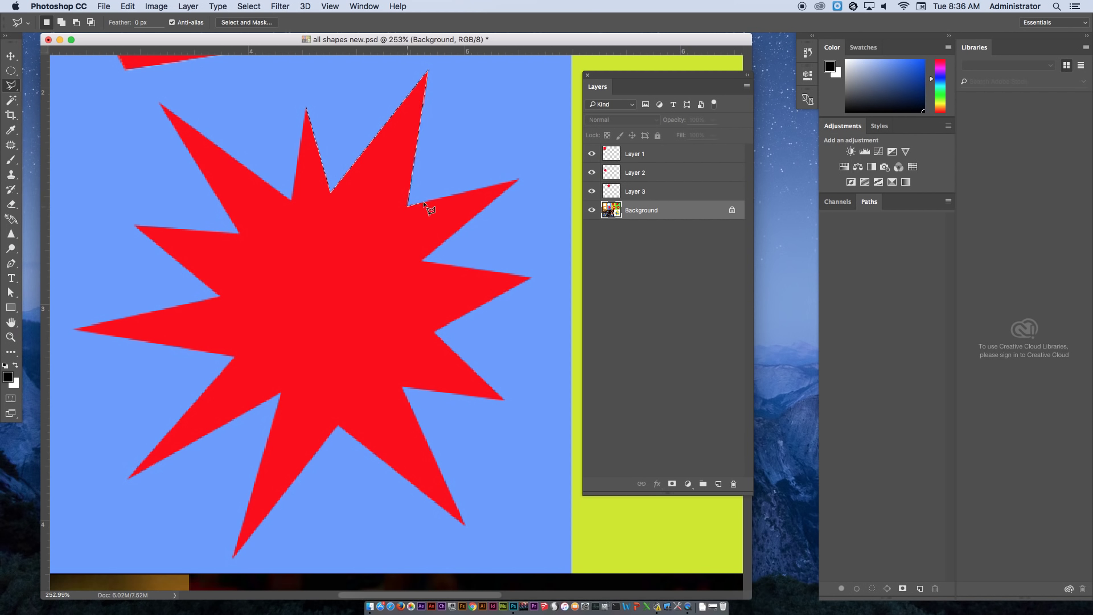
left_click(518, 180)
left_click(422, 261)
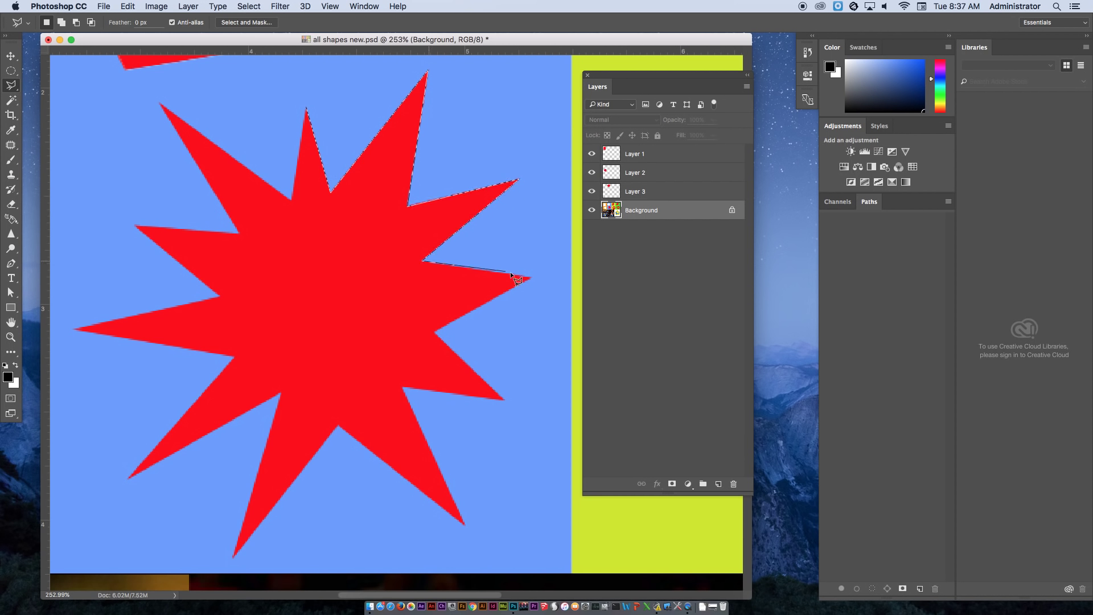
left_click(531, 278)
left_click(436, 331)
left_click(504, 400)
left_click(402, 388)
left_click(464, 525)
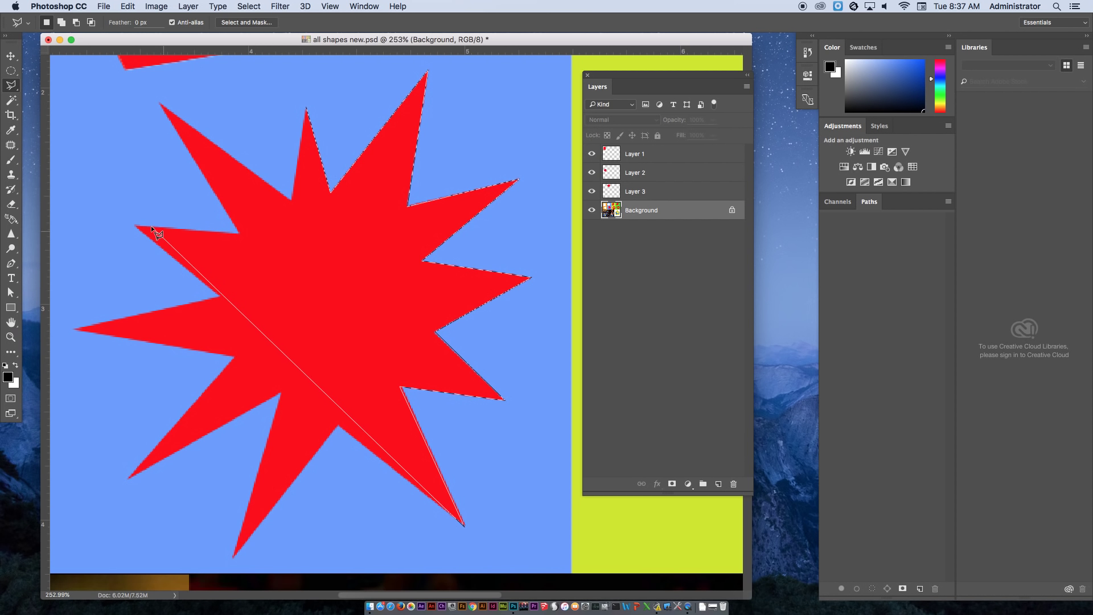
- Close the starburst outline roughly, cutting across past the lower-left spikes and including a stray zigzag of blue beside the top spike
left_click(166, 229)
left_click(241, 233)
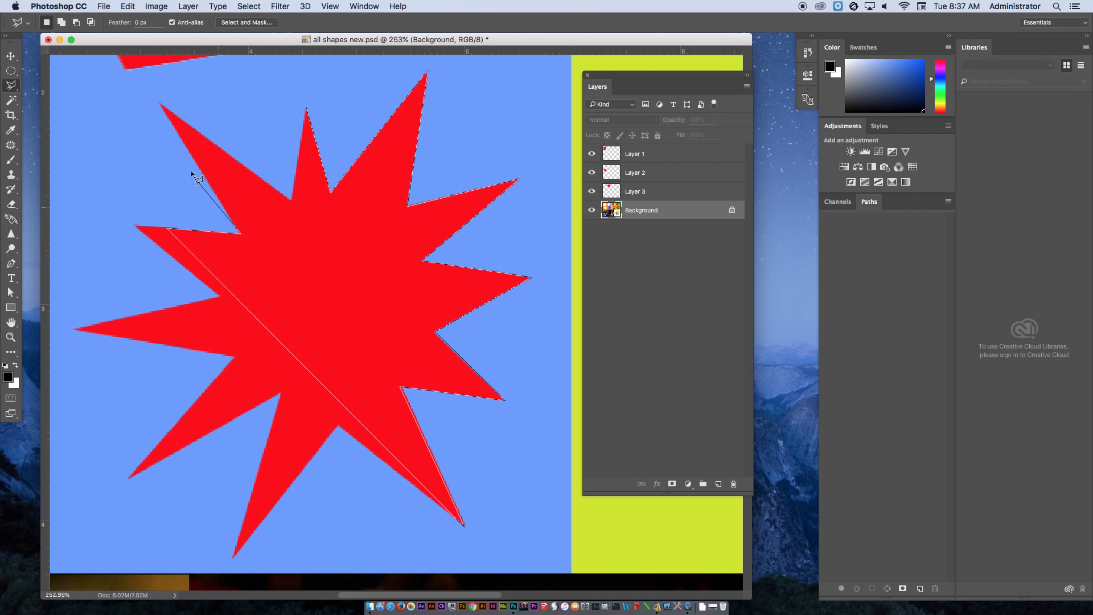
left_click(158, 101)
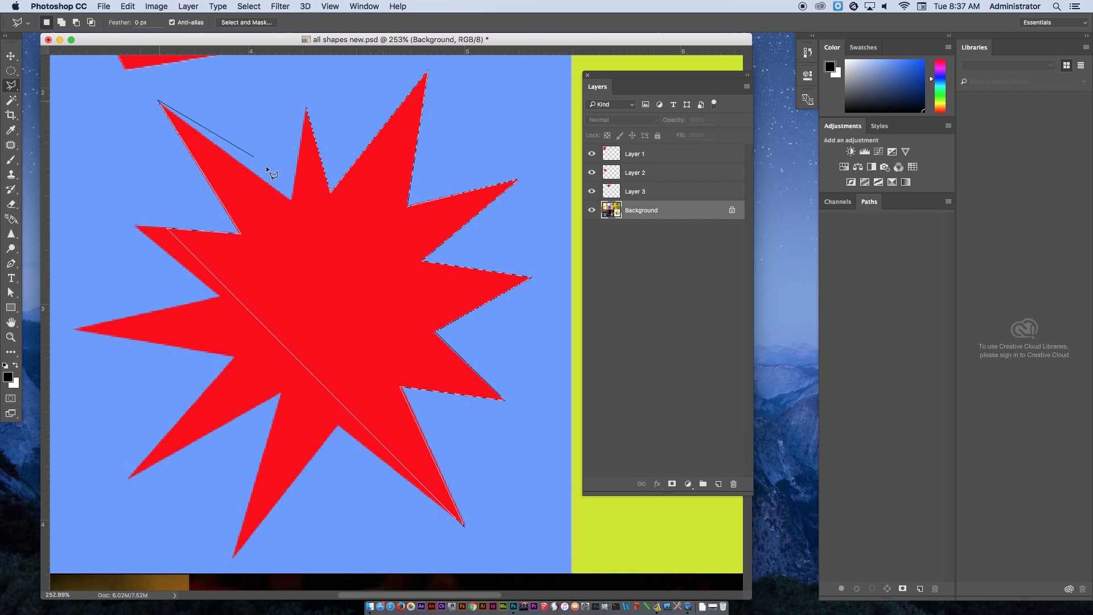
left_click(291, 199)
left_click(233, 90)
left_click(280, 143)
left_click(302, 136)
left_click(305, 109)
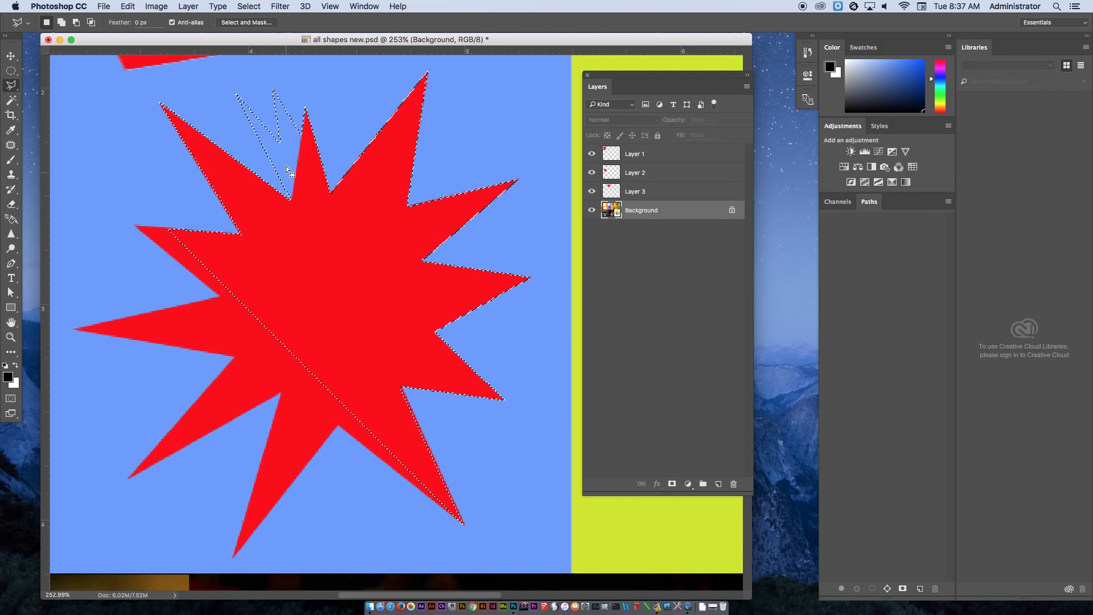
- Add the starburst's missing lower-left spikes to the selection with the Polygonal Lasso in add-to-selection mode
left_click(62, 23)
left_click(62, 23)
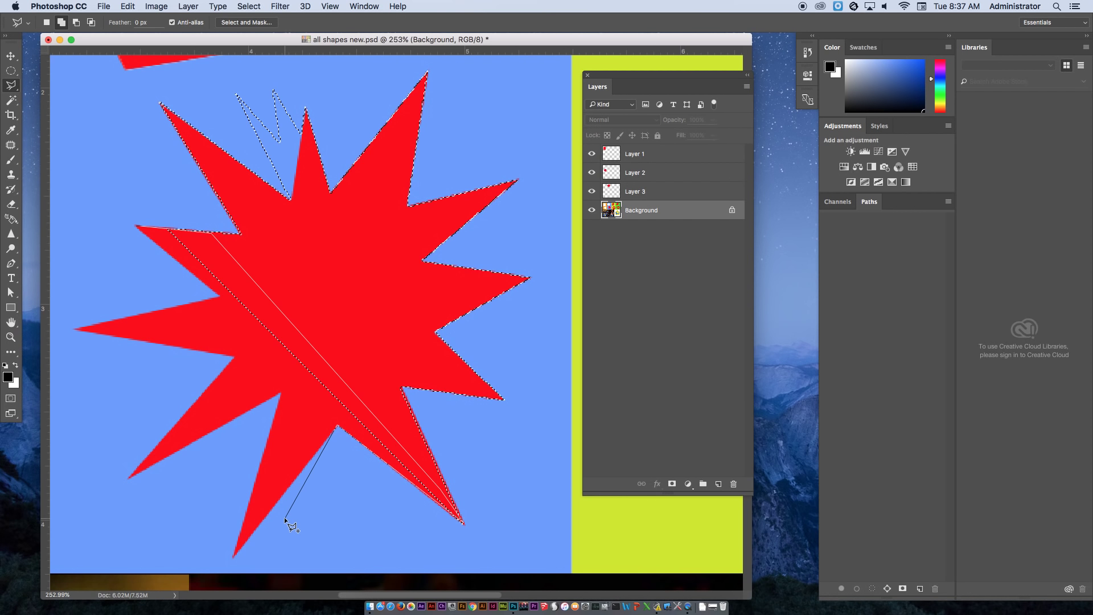
left_click(233, 558)
left_click(280, 393)
left_click(130, 478)
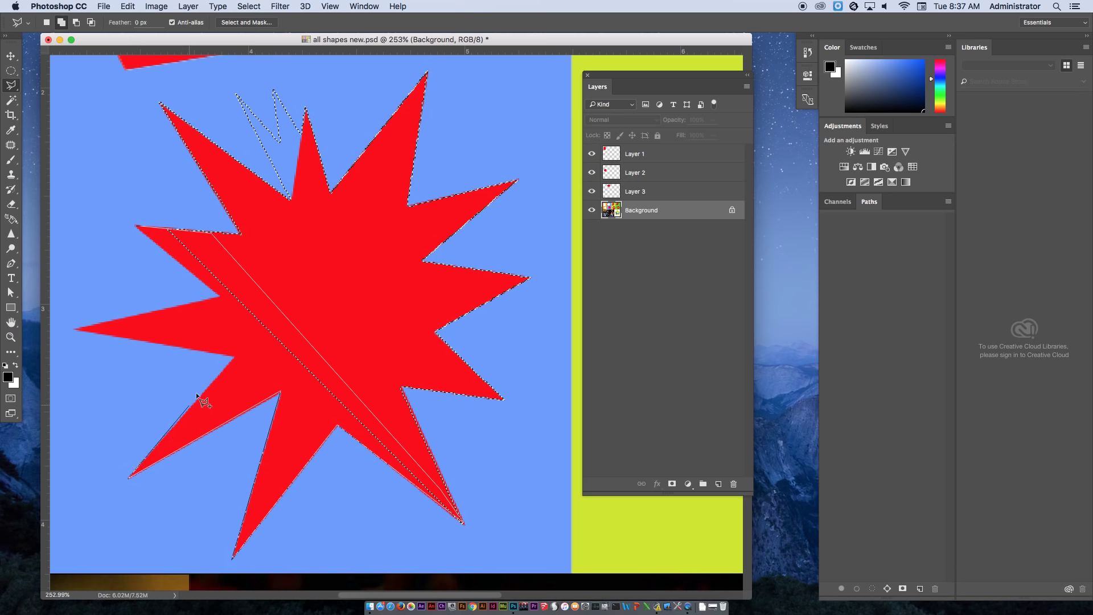
left_click(233, 358)
left_click(76, 329)
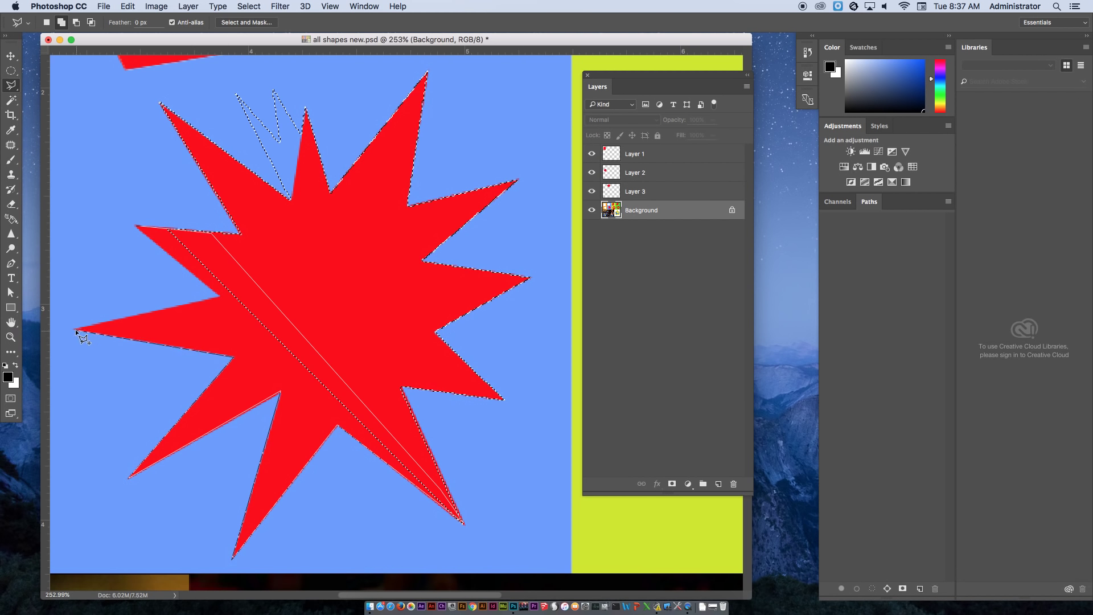
double_click(135, 228)
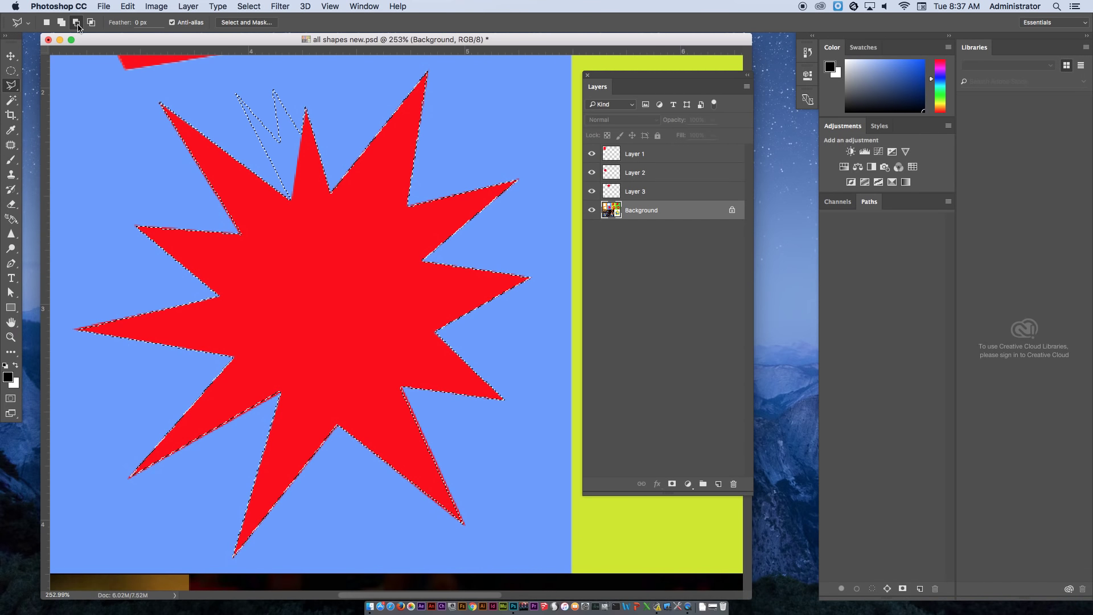
- Subtract the stray blue zigzag beside the starburst's top spike from the selection with the Polygonal Lasso
key("alt")
left_click(305, 108)
left_click(291, 199)
left_click(306, 109)
left_click(309, 87)
left_click(281, 65)
left_click(219, 63)
left_click(209, 101)
double_click(278, 183)
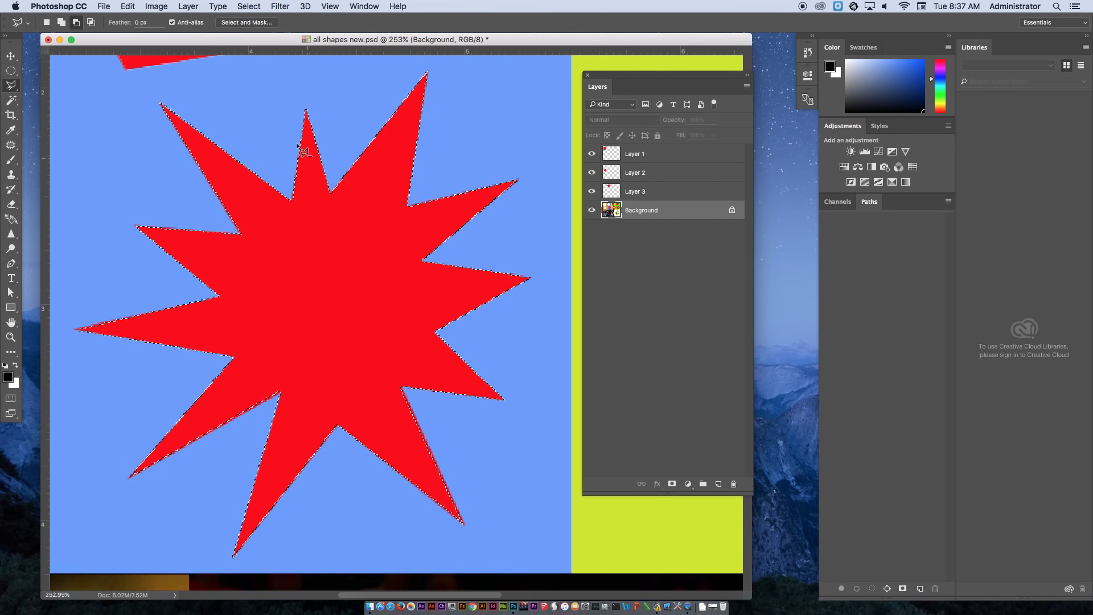
- Cut the selected starburst onto its own layer, check the cut shapes by toggling the Background layer's visibility, and make Background active
right_click(287, 263)
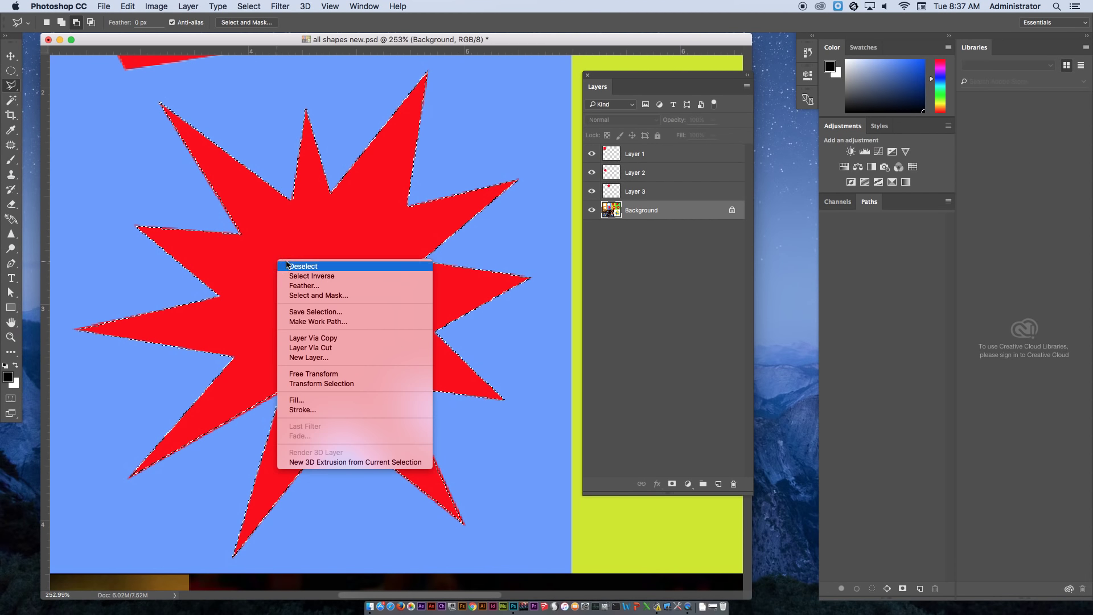
left_click(334, 348)
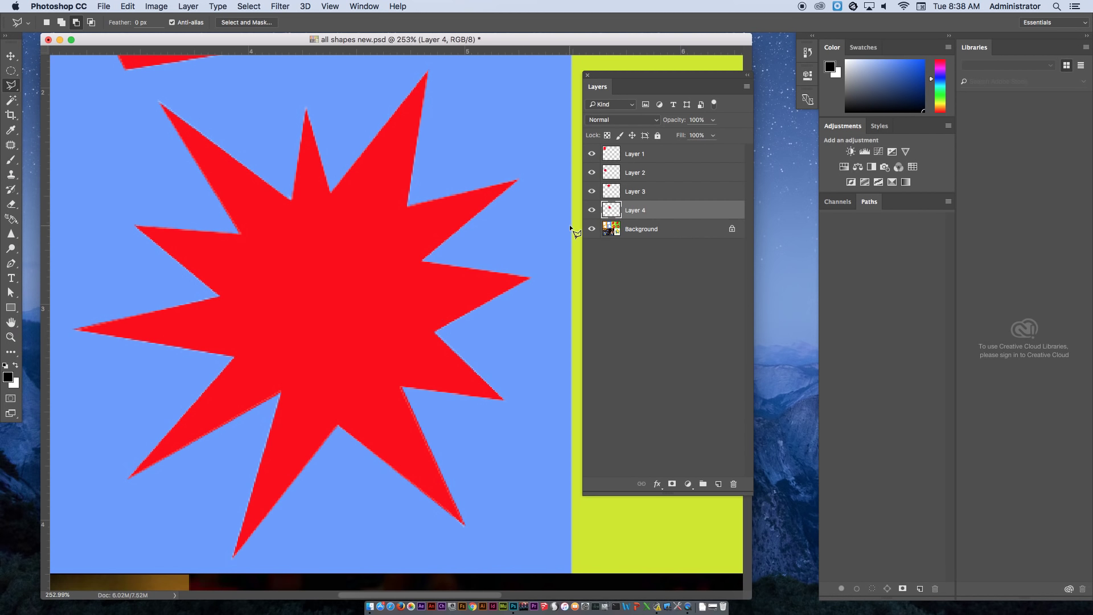
key("super+0")
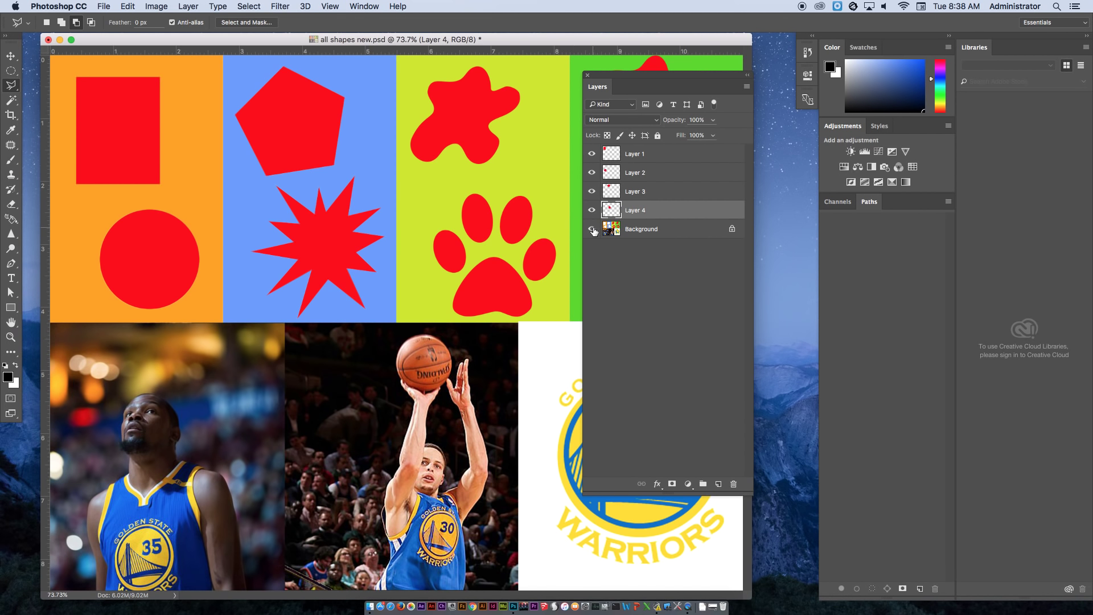
left_click(592, 229)
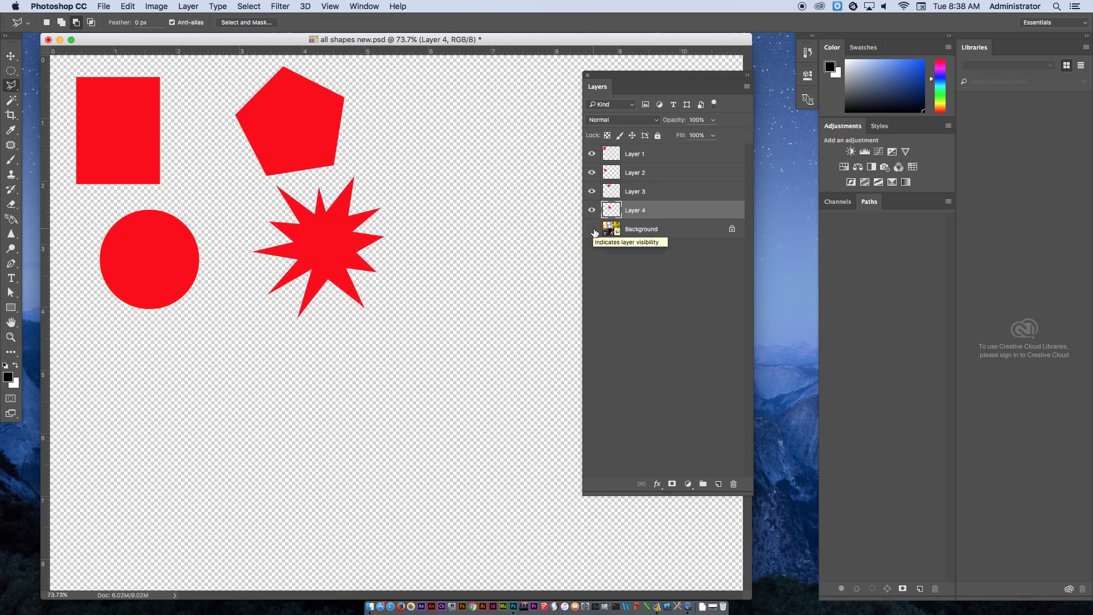
left_click(593, 230)
left_click_drag(629, 78, 822, 84)
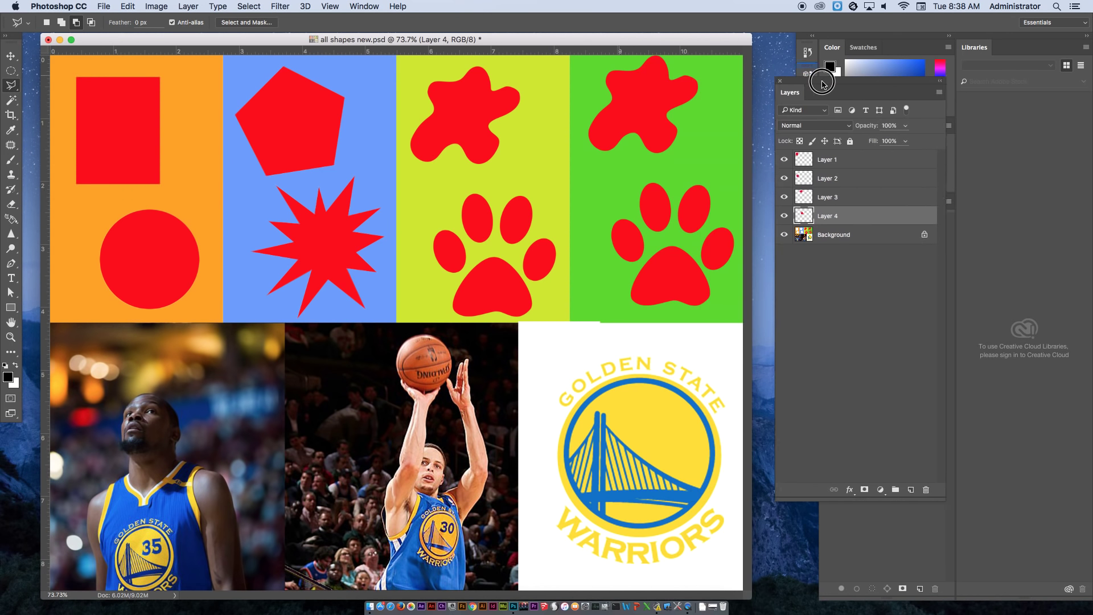
left_click(860, 236)
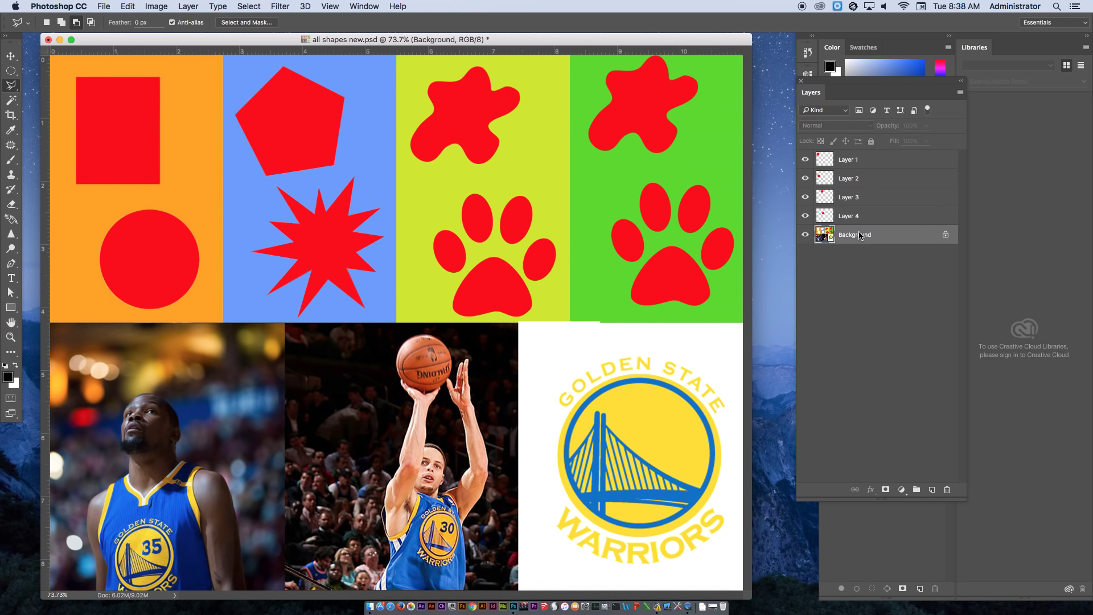
- Switch to the Magic Wand tool and set its tolerance to 40, keeping Point Sample as the sample size
left_click(11, 100)
left_click(58, 111)
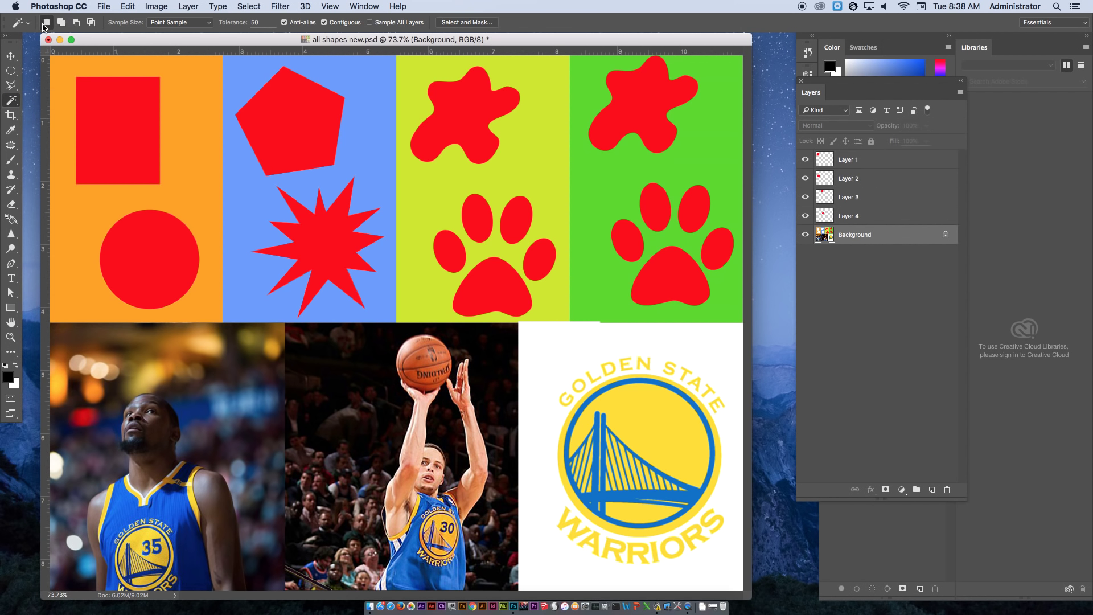
left_click(181, 23)
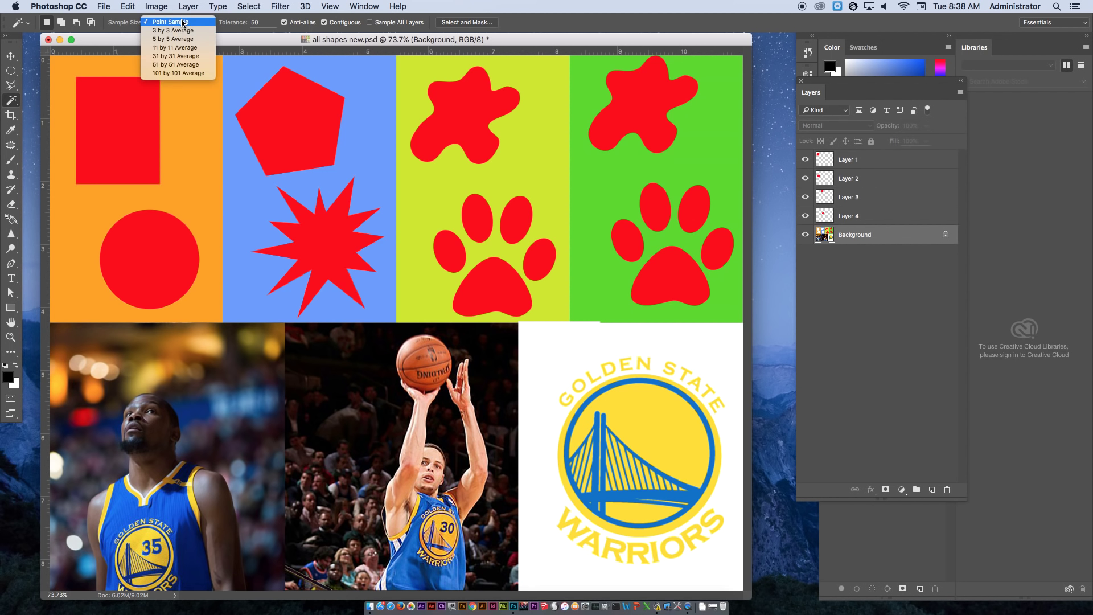
left_click(233, 24)
left_click(234, 23)
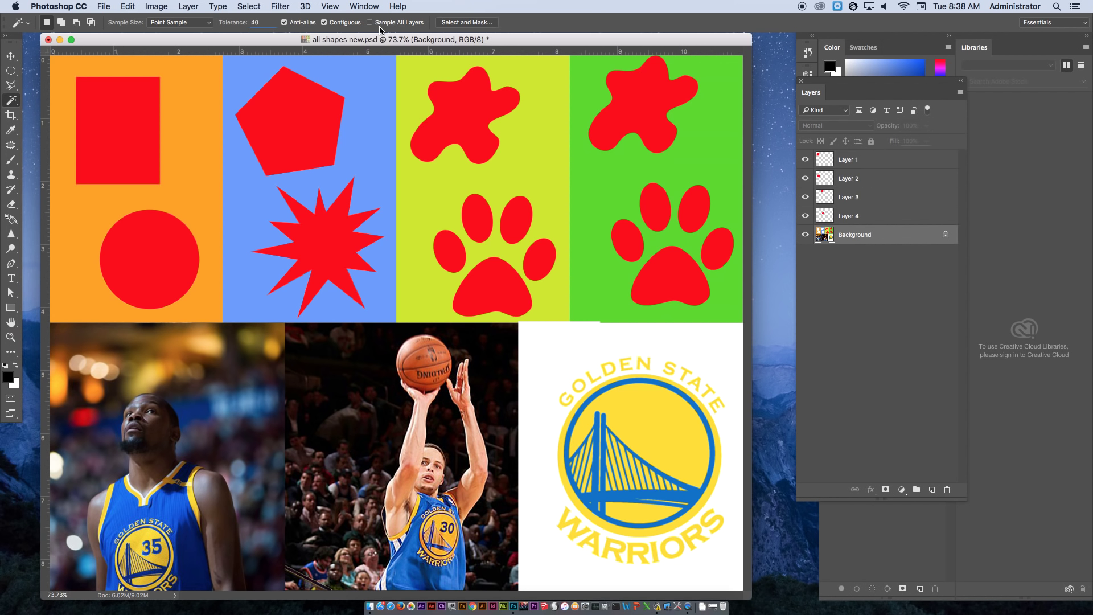
- Select the red blob on the yellow-green area with the Magic Wand, cut it onto its own layer, and make Background active
left_click(470, 123)
right_click(455, 119)
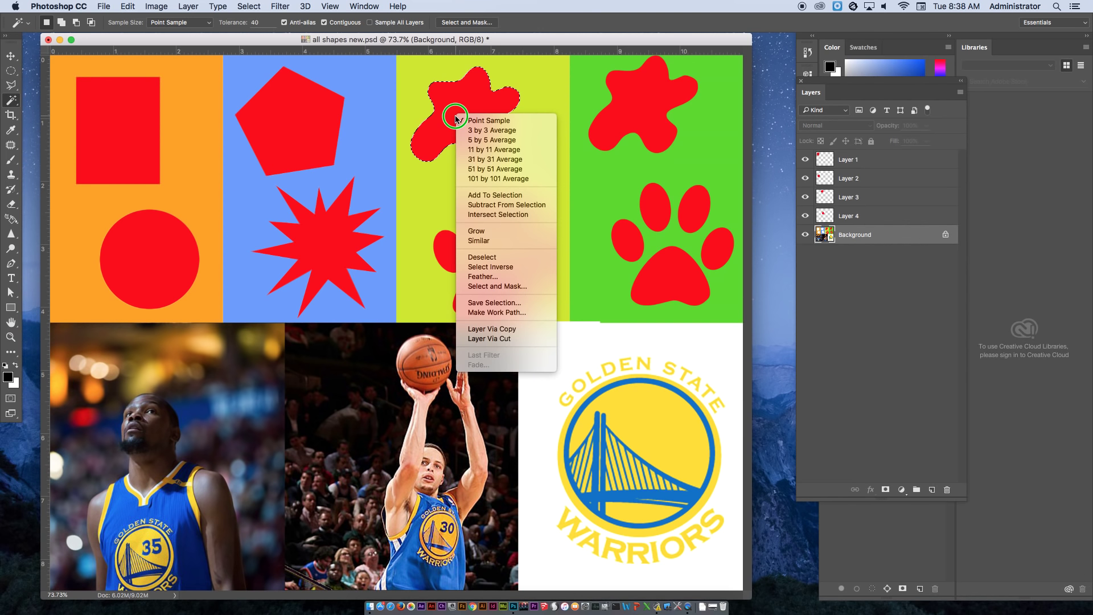
left_click(512, 339)
left_click(863, 258)
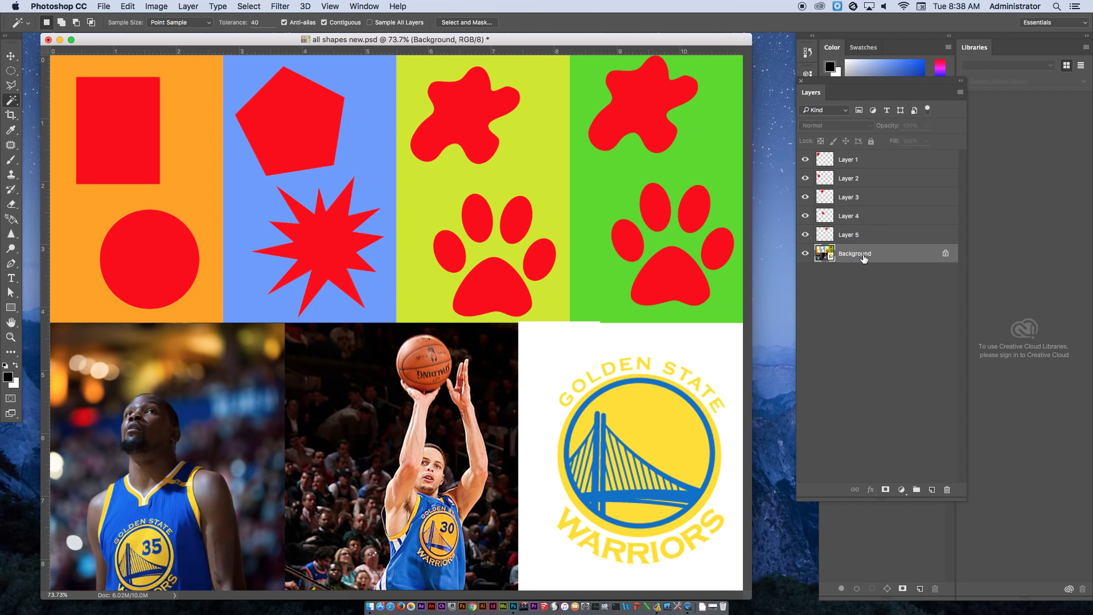
- Select all five parts of the red paw on the yellow-green area with the Magic Wand in add-to-selection mode
left_click(456, 254)
left_click(61, 23)
left_click(477, 218)
left_click(517, 220)
left_click(540, 259)
left_click(497, 282)
- Cut the selected yellow-green-area paw onto its own layer and make Background active
right_click(509, 278)
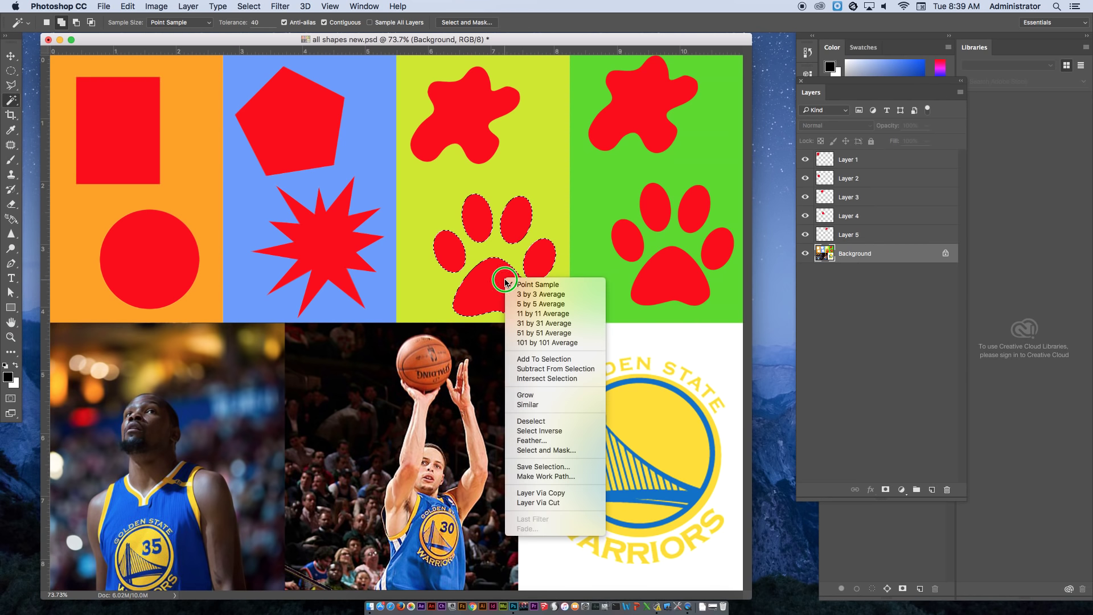
left_click(558, 504)
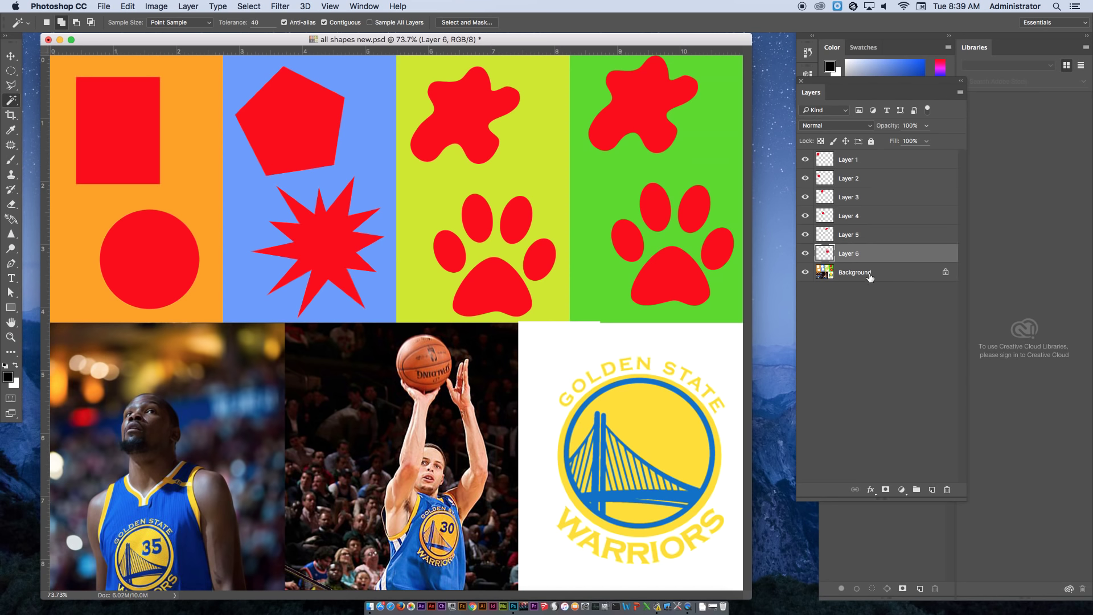
left_click(868, 274)
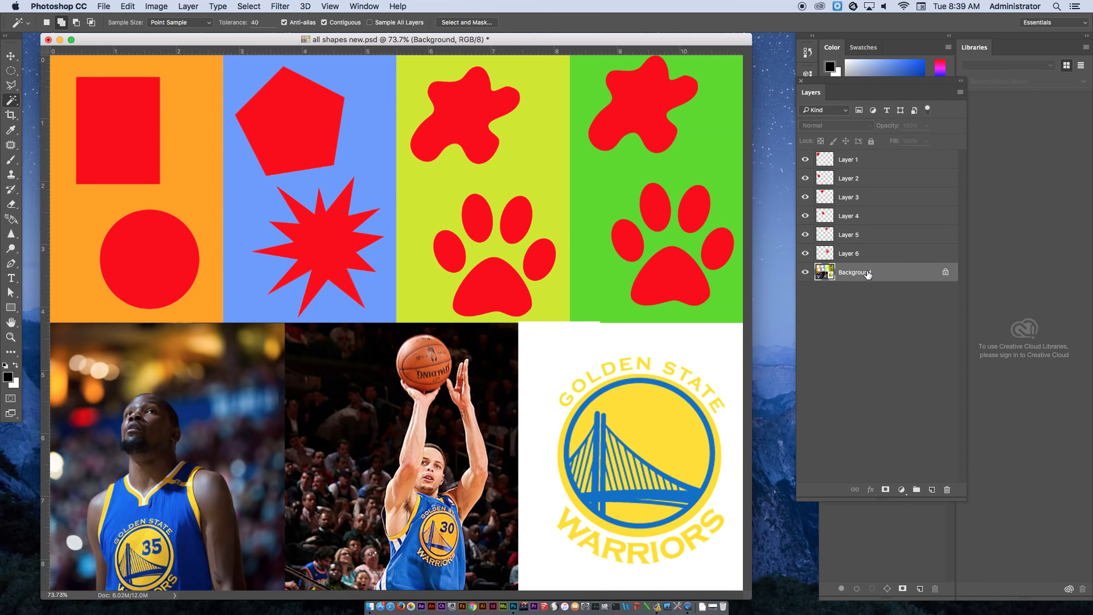
- Switch to the Quick Selection tool and reduce its brush size to 14 px
right_click(10, 101)
left_click(72, 100)
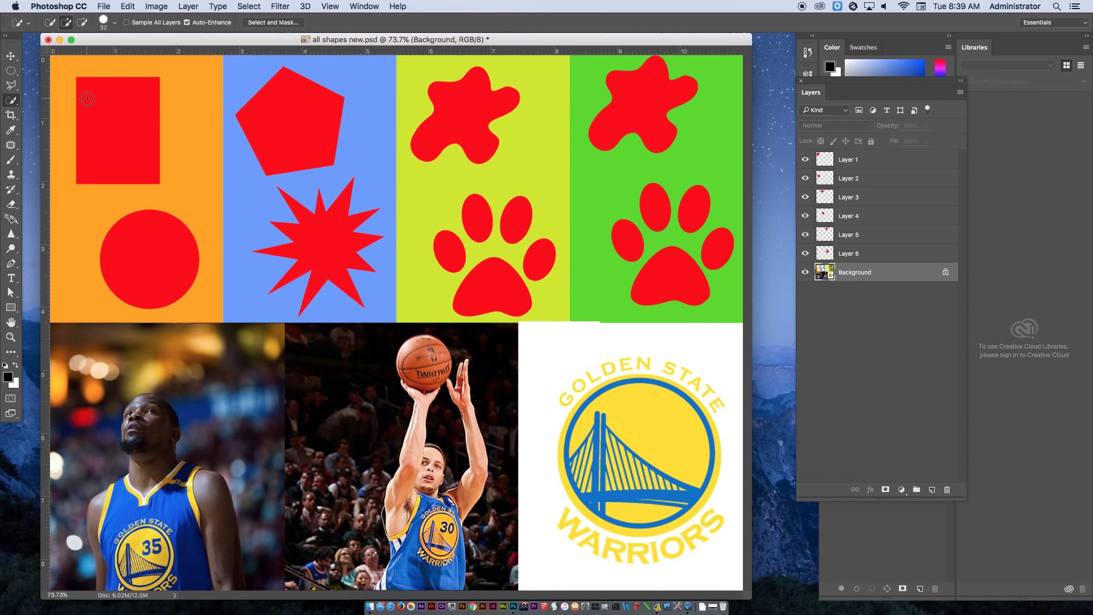
left_click(107, 23)
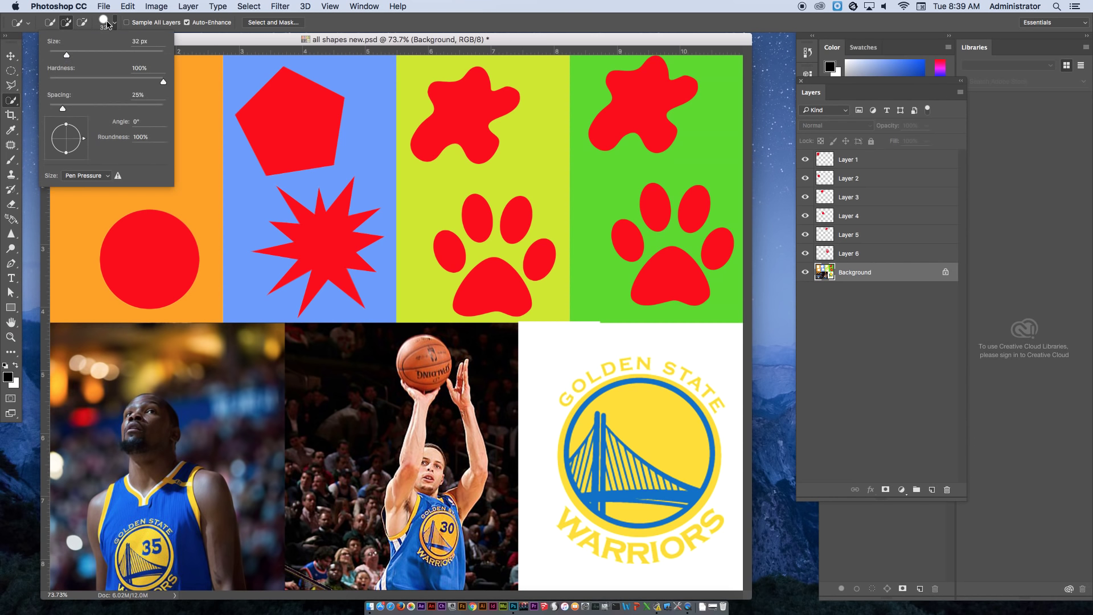
left_click_drag(66, 55, 57, 55)
left_click(345, 40)
- Select the red blob on the green area with Quick Selection, cut it onto its own layer, and make Background active
mouse_move(653, 84)
left_mouse_down()
mouse_move(642, 105)
mouse_move(603, 114)
mouse_move(643, 143)
left_mouse_up()
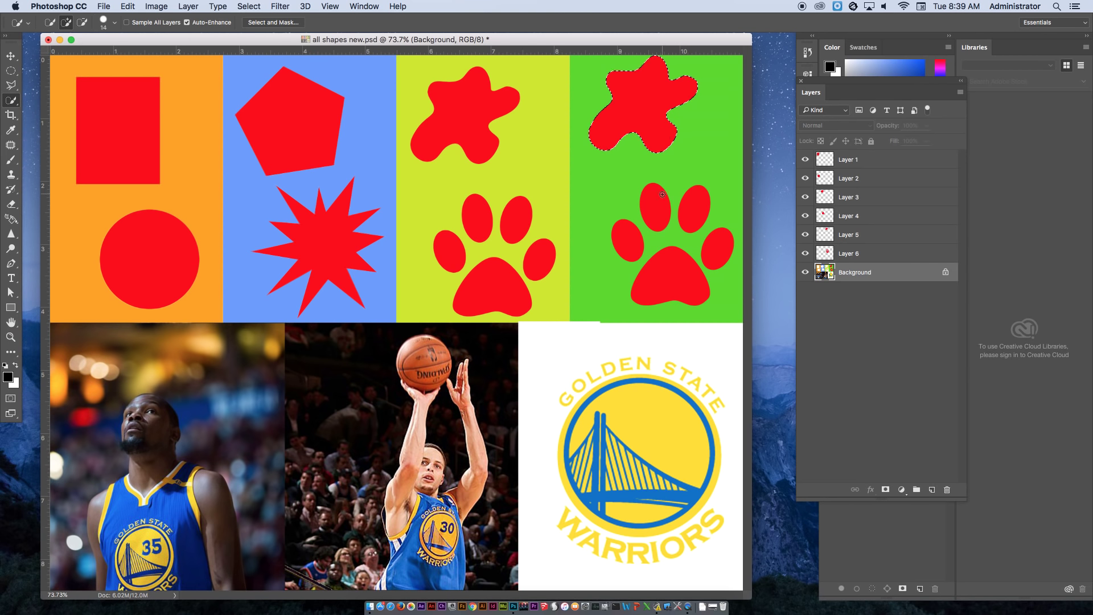
right_click(645, 105)
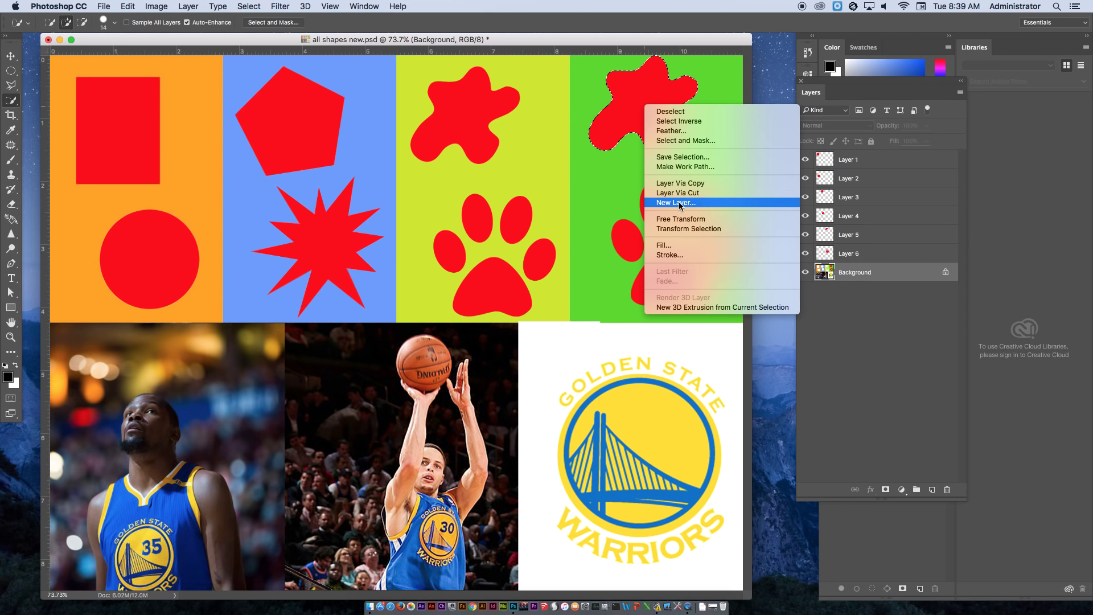
left_click(696, 193)
left_click(857, 289)
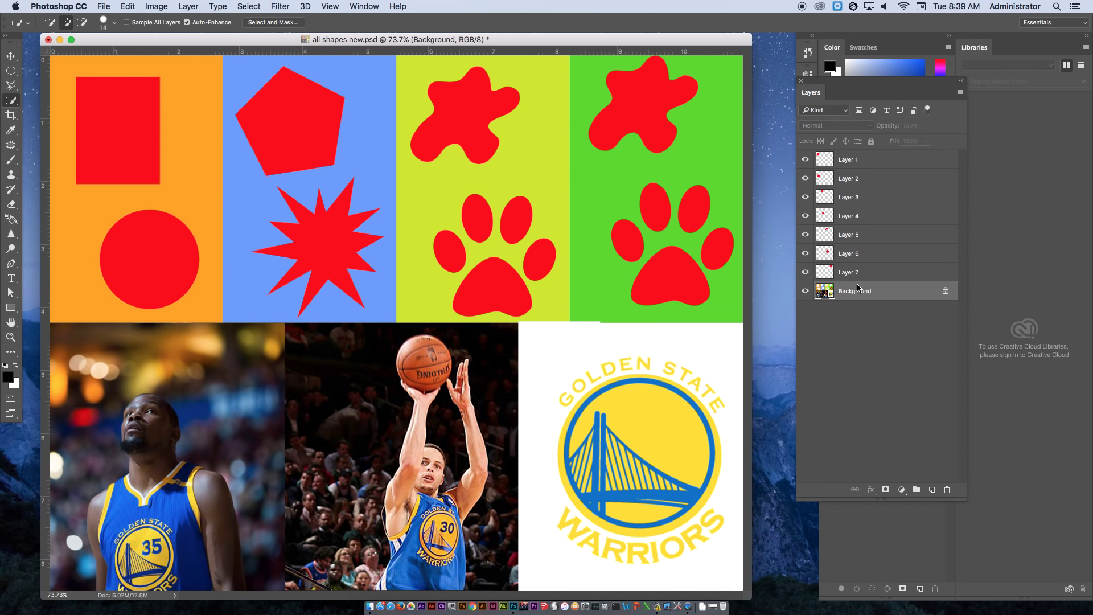
- Select the four toes and the pad of the red paw on the green area with Quick Selection
left_click(629, 229)
left_click(656, 208)
left_click(694, 208)
left_click(717, 244)
left_click(669, 278)
- Put the selected green-area paw on its own layer, make Background active, and check the separated shapes by toggling Background's visibility
right_click(680, 272)
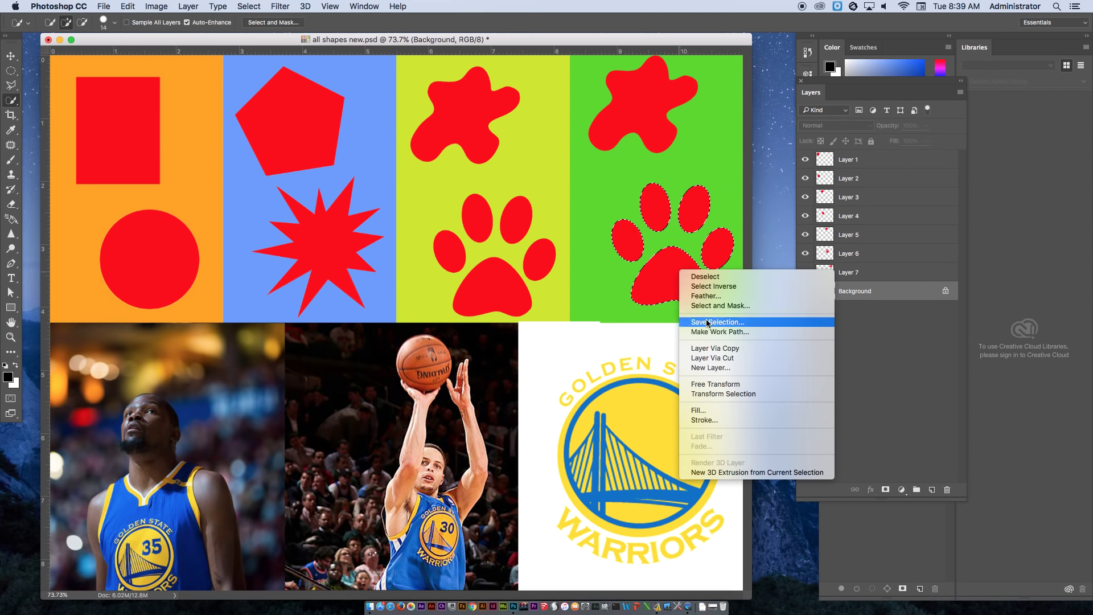
left_click(714, 351)
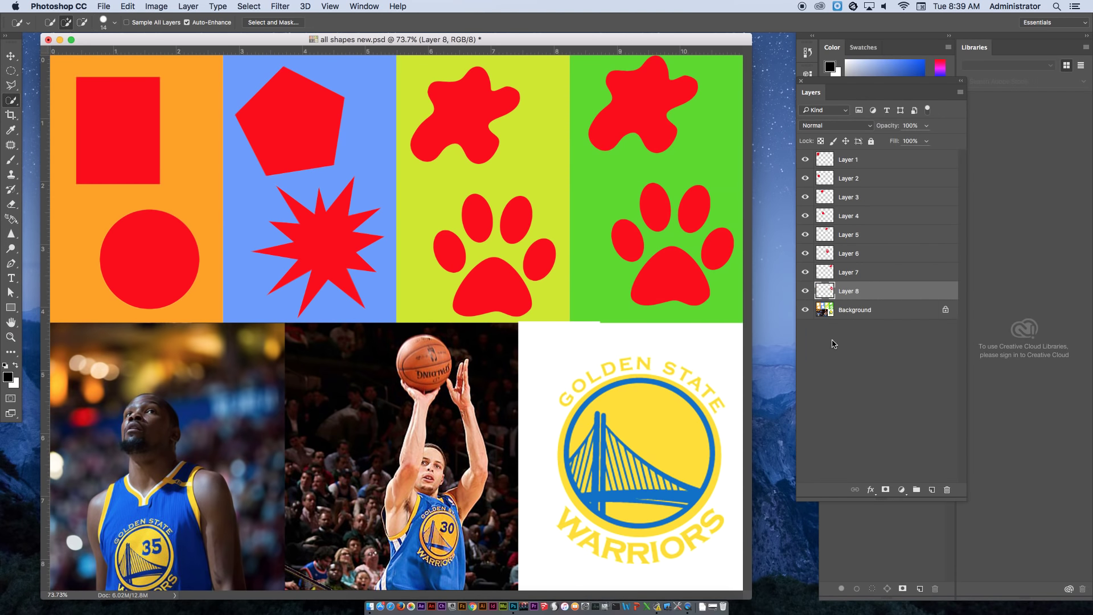
left_click(868, 314)
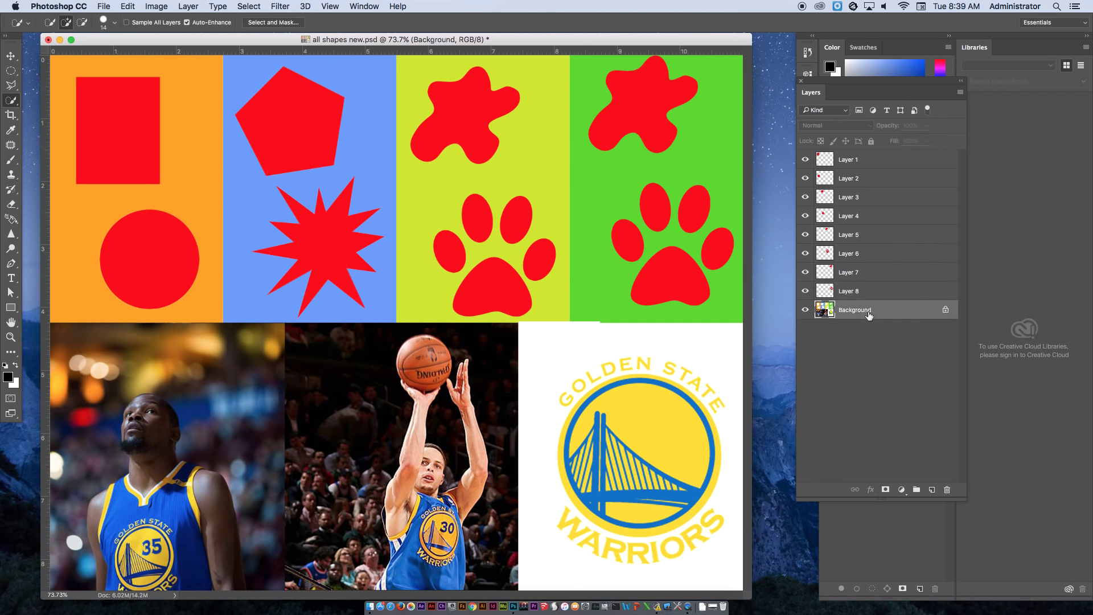
left_click(805, 311)
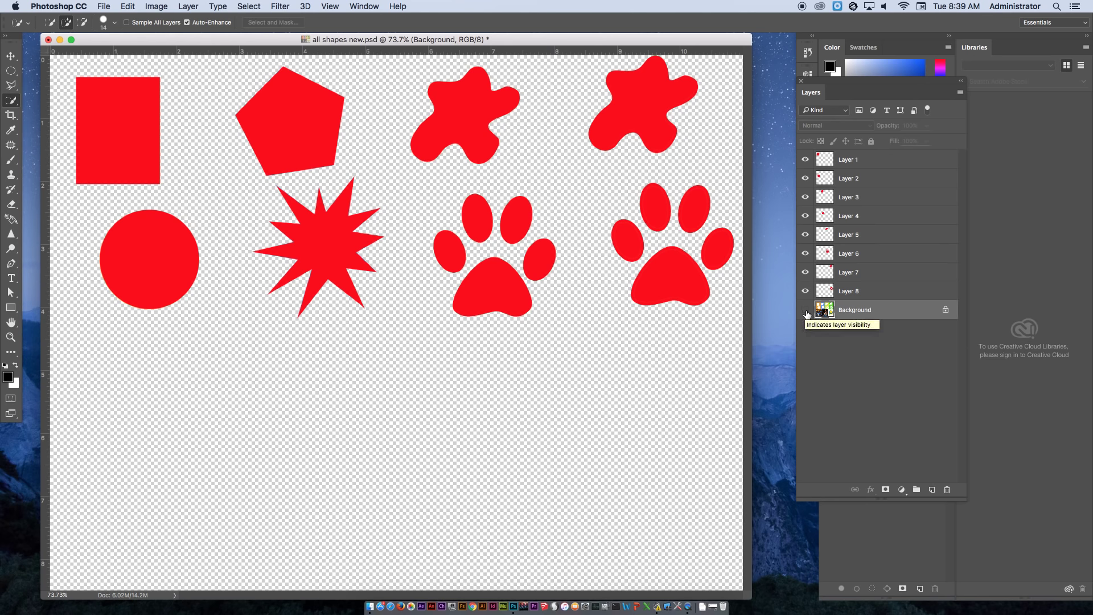
left_click(805, 311)
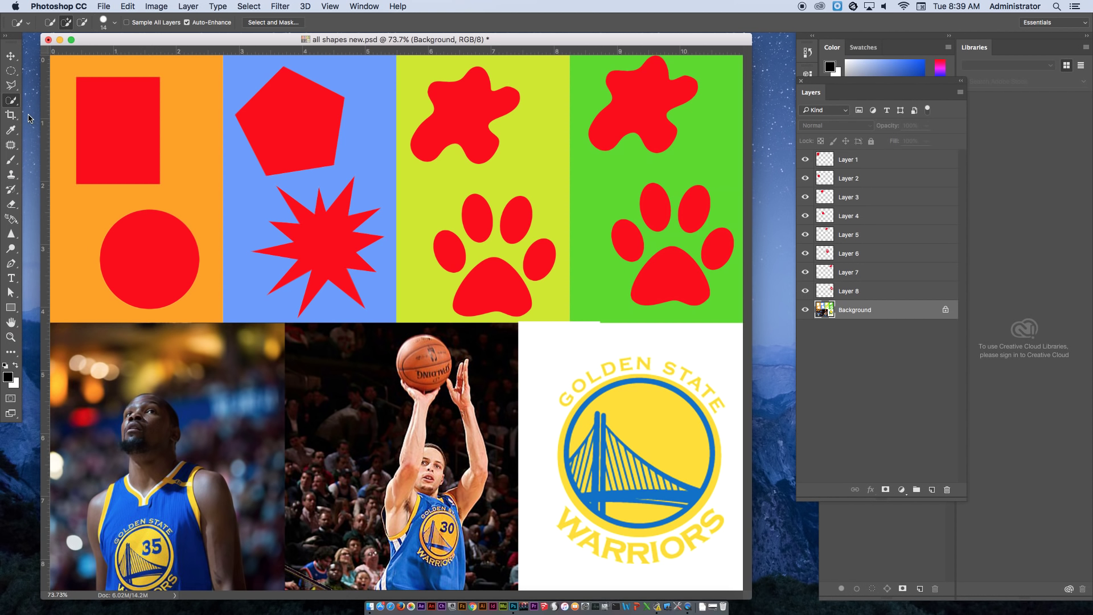
- Try selecting the blue background beside the number 35 player's head with the Magic Wand at tolerance 70, and clear the selection
left_click_drag(16, 101, 34, 113)
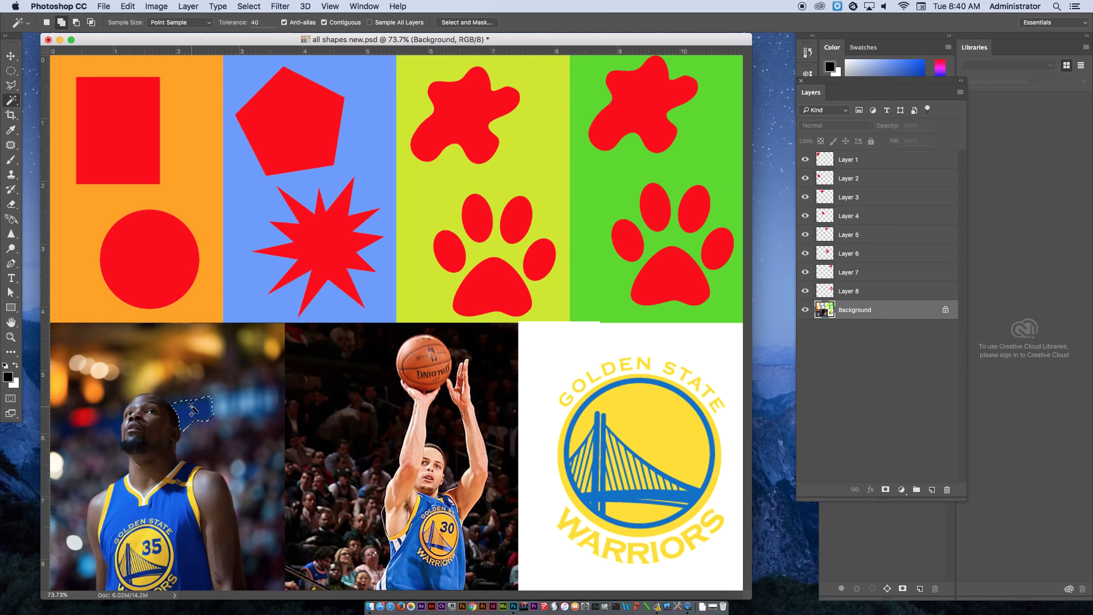
left_click_drag(62, 330, 384, 202)
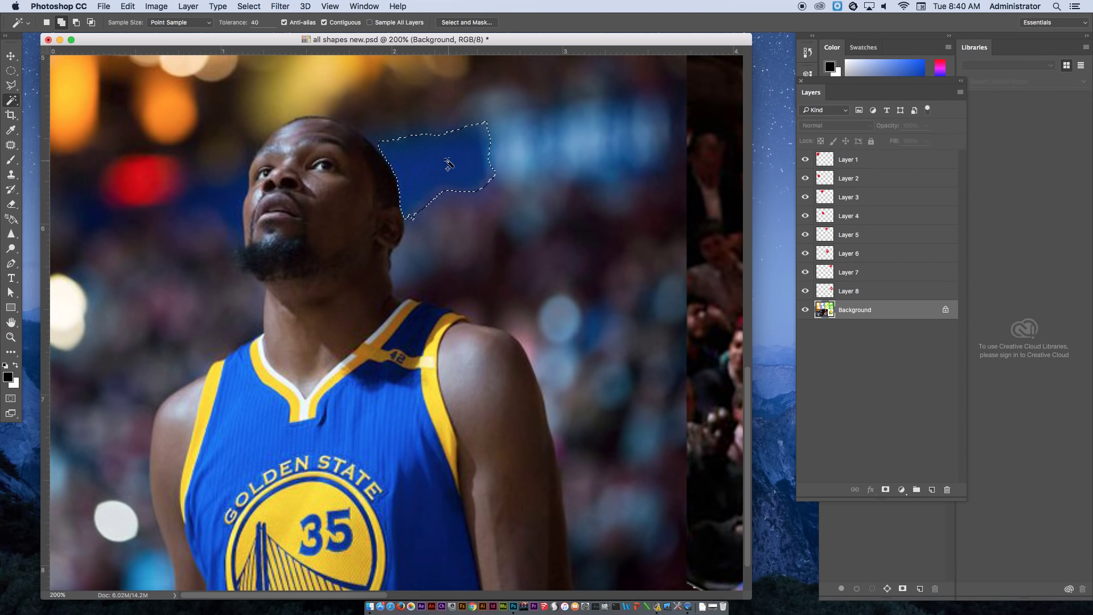
double_click(254, 22)
type("70")
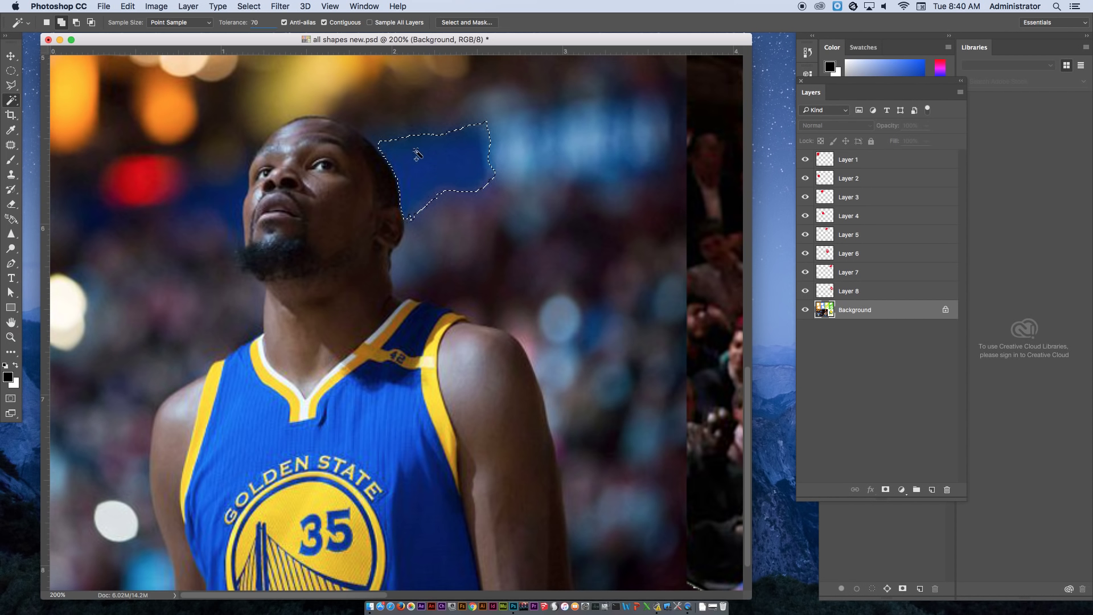
left_click(427, 164)
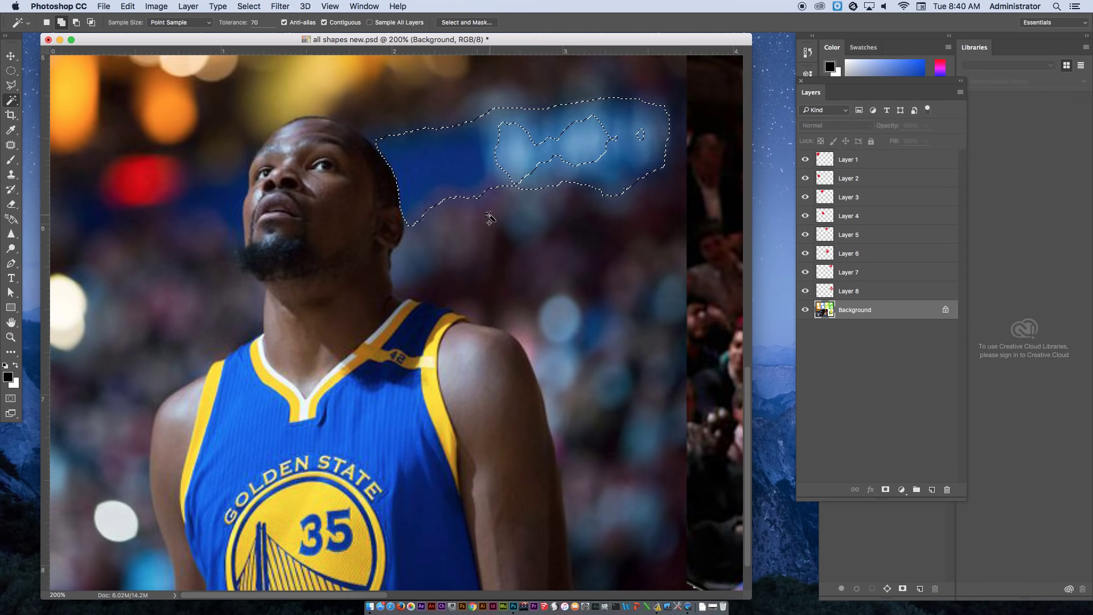
left_click(258, 6)
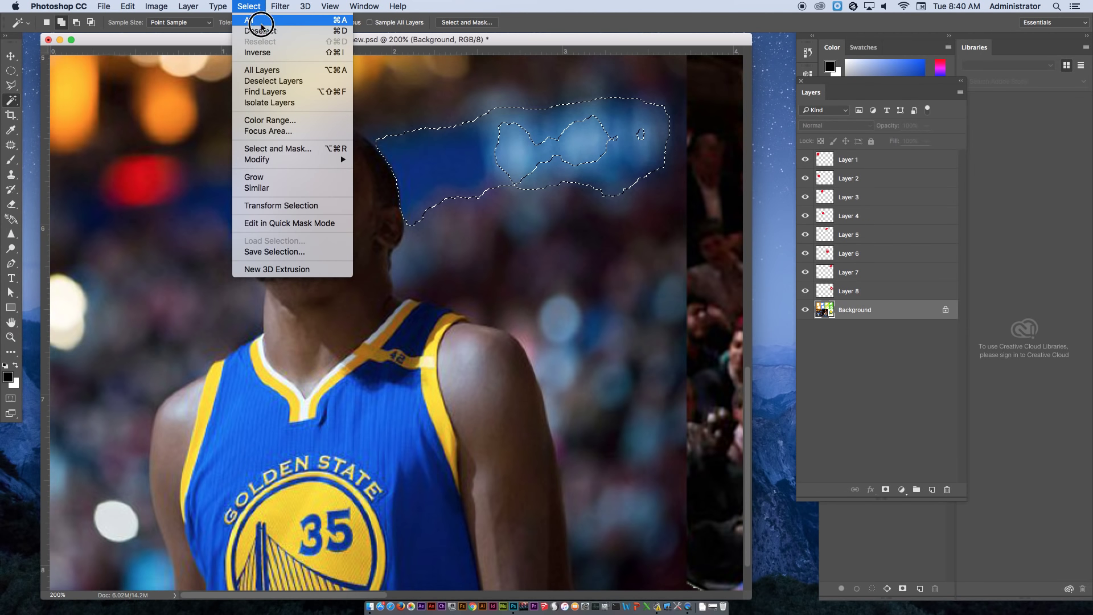
left_click(262, 32)
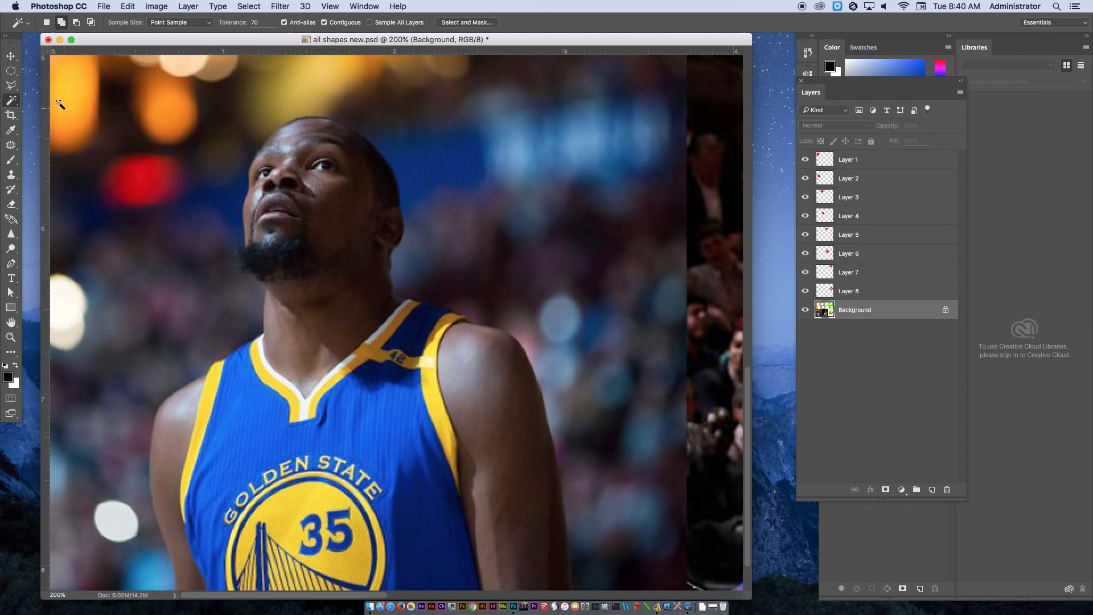
- Select the whole photo of the number 35 player with the Rectangular Marquee
left_click(18, 74)
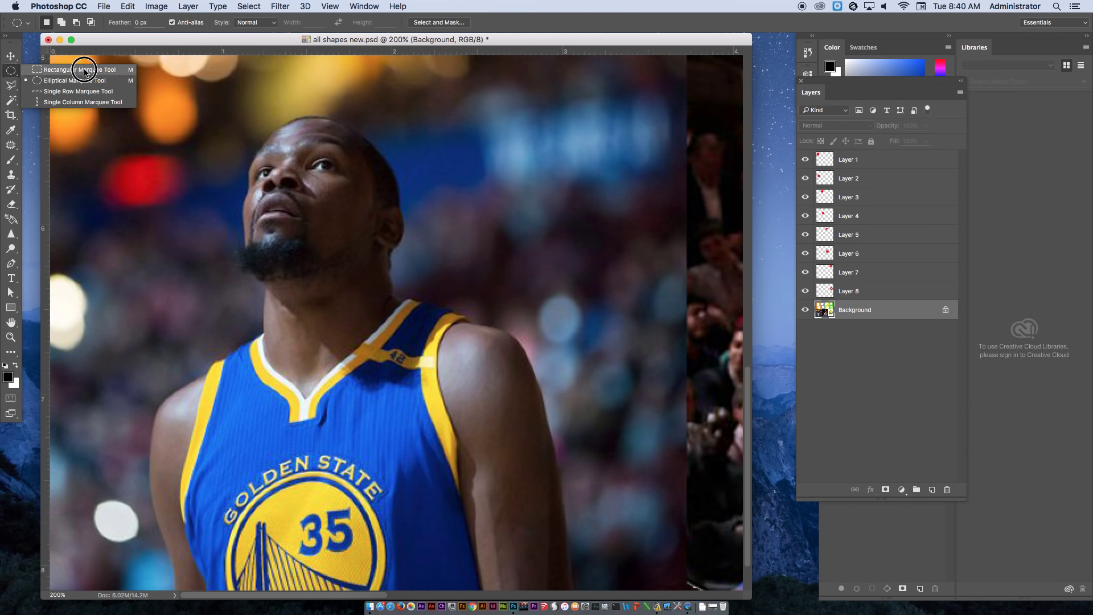
left_click(62, 70)
key("super+minus")
key("super+minus")
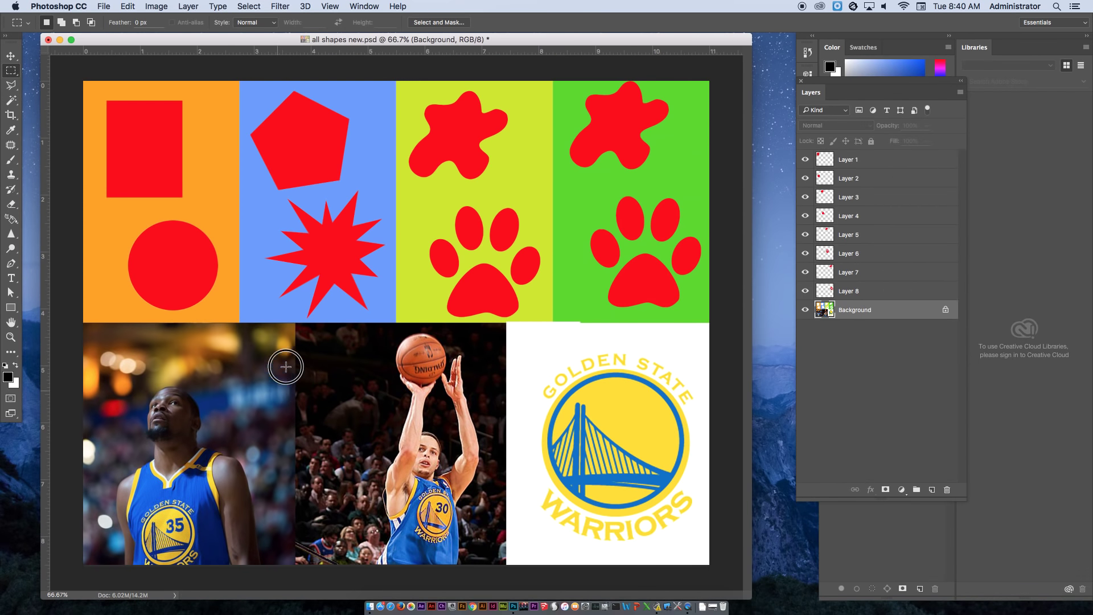
left_click_drag(82, 323, 296, 564)
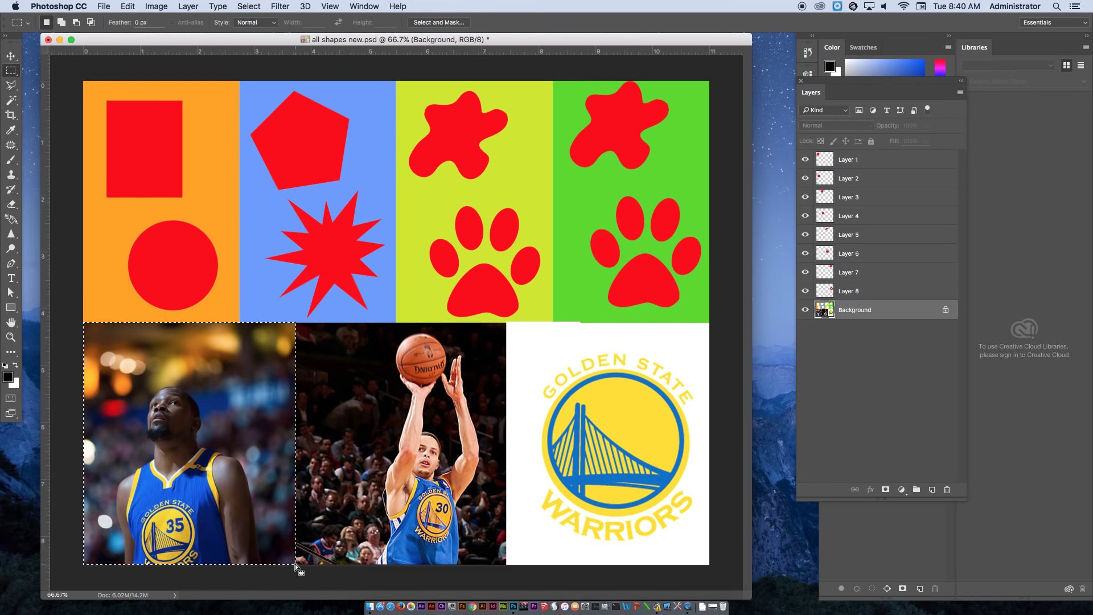
- Cut the selected player photo onto its own layer and hide the Background layer
right_click(180, 381)
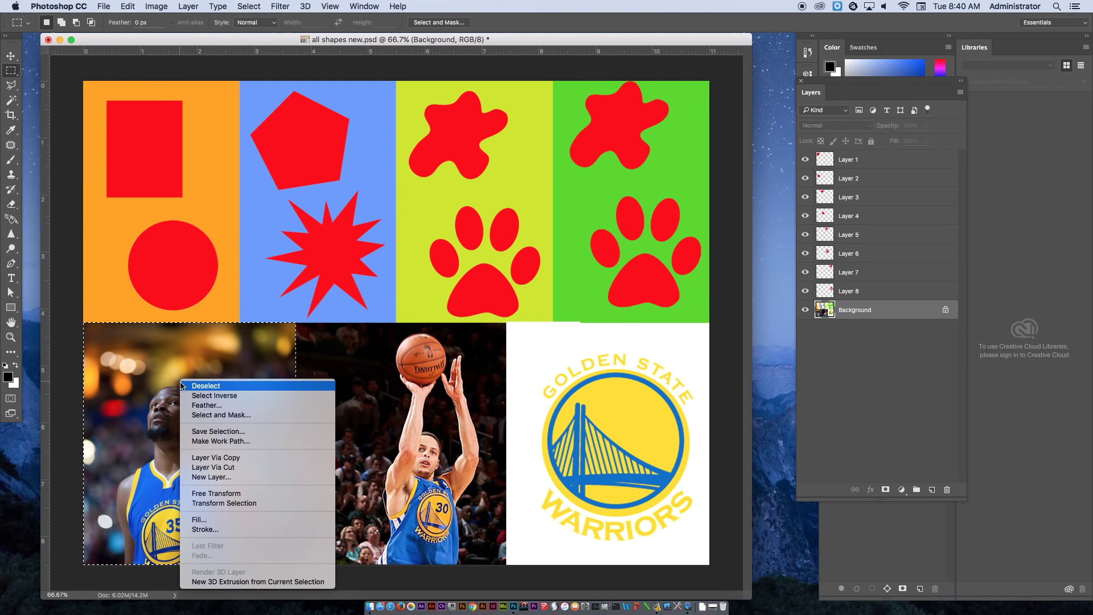
left_click(243, 468)
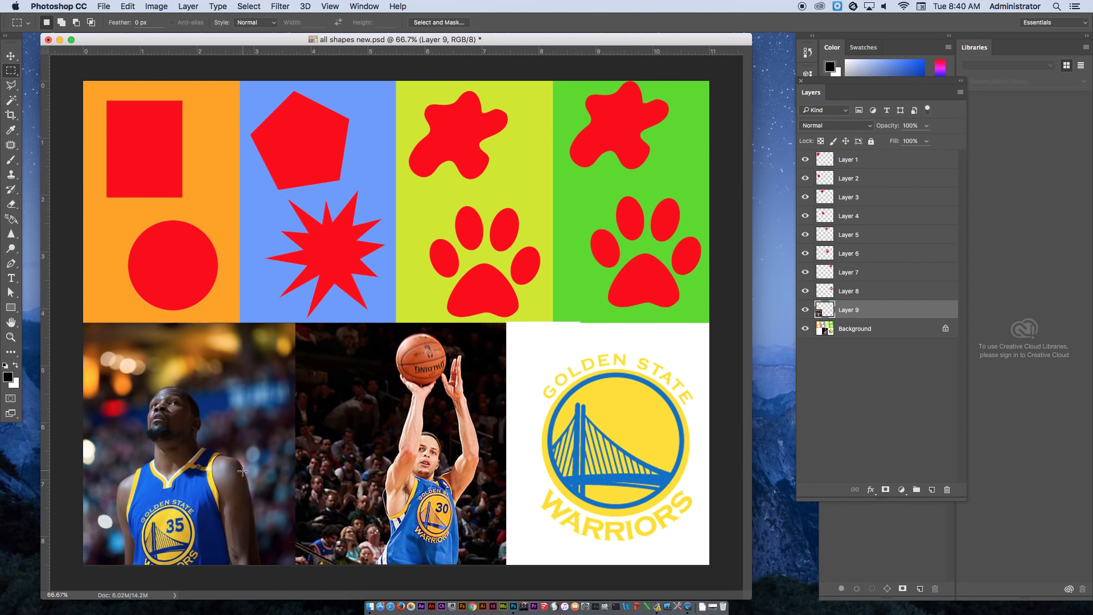
left_click(806, 329)
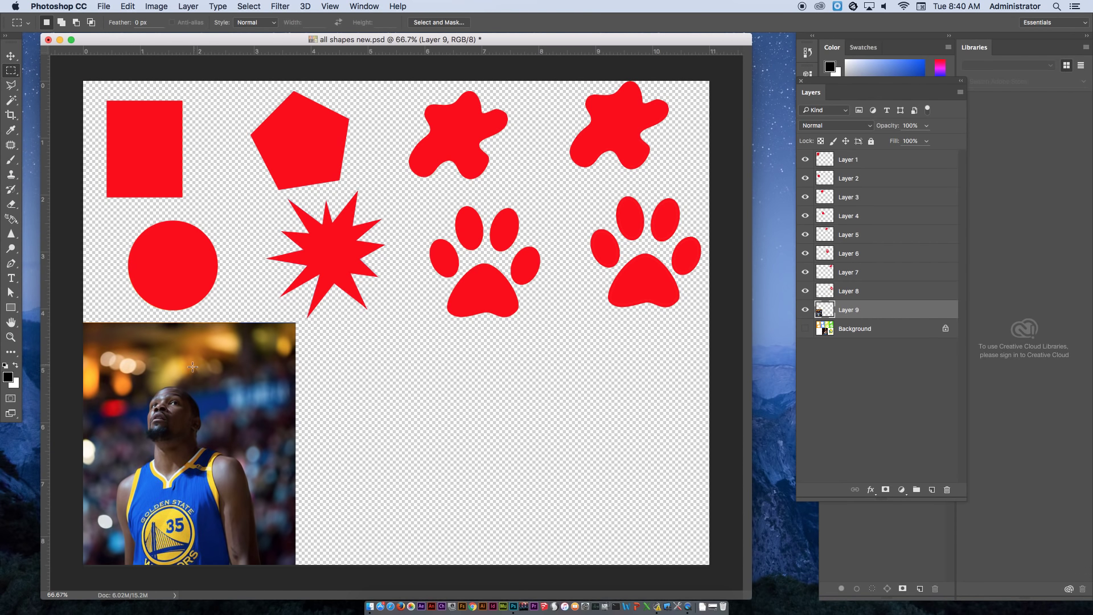
- Start a new Magnetic Lasso selection at the player's head and trace down the face, neck, shoulder and arm on the photo's left side
left_click_drag(105, 357, 240, 224)
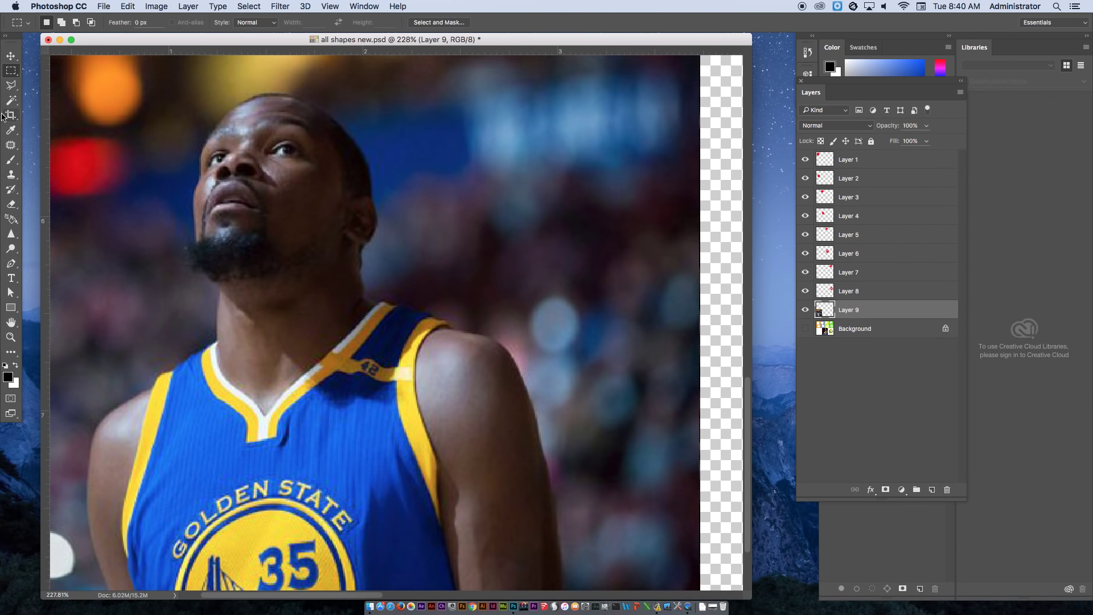
left_click_drag(11, 85, 60, 107)
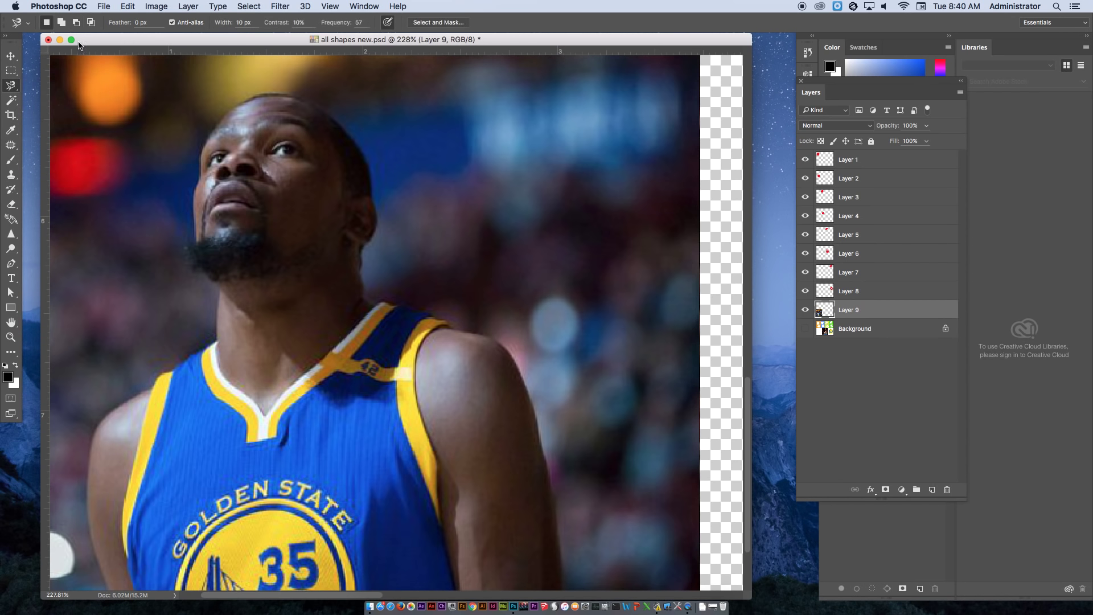
left_click(47, 23)
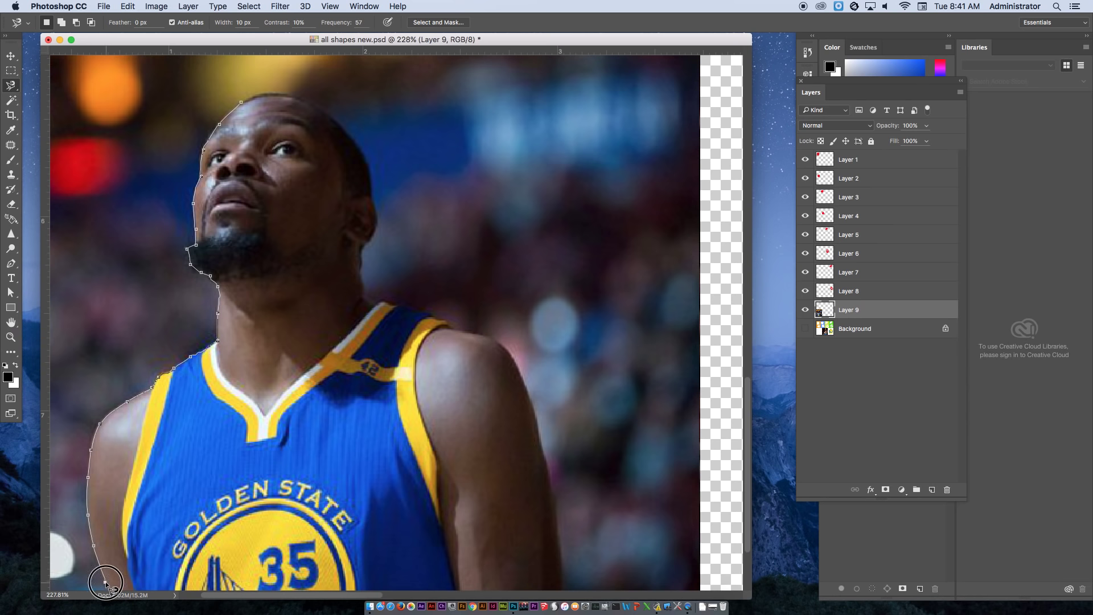
left_click_drag(106, 581, 108, 468)
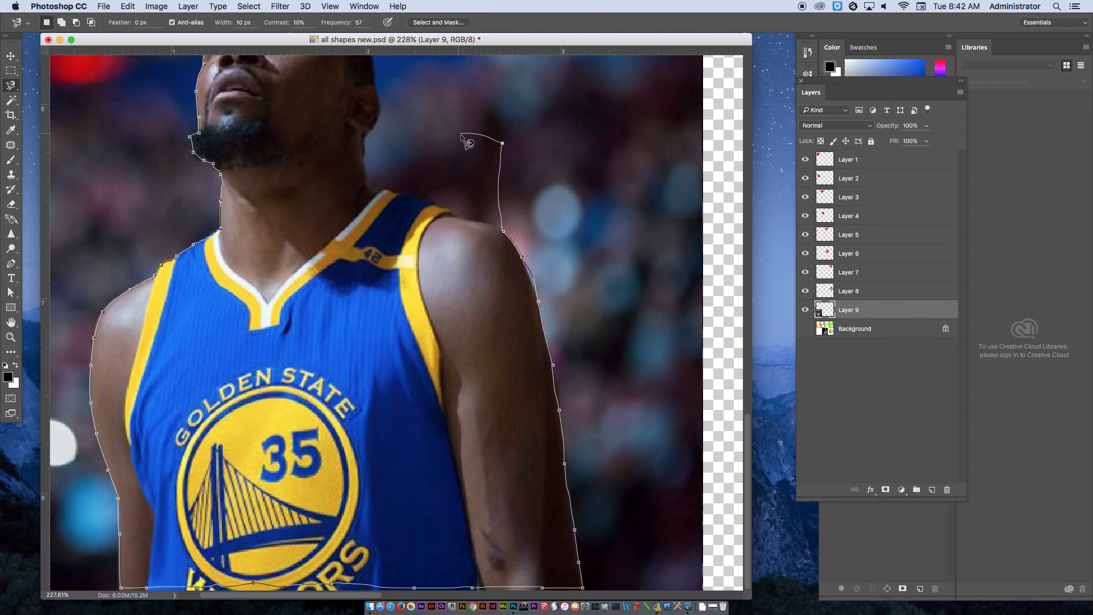
- Remove the stray lasso points beside the right shoulder, trace the shoulder, neck, ear and head, and close the outline at its starting point
key("BackSpace")
left_click(362, 160)
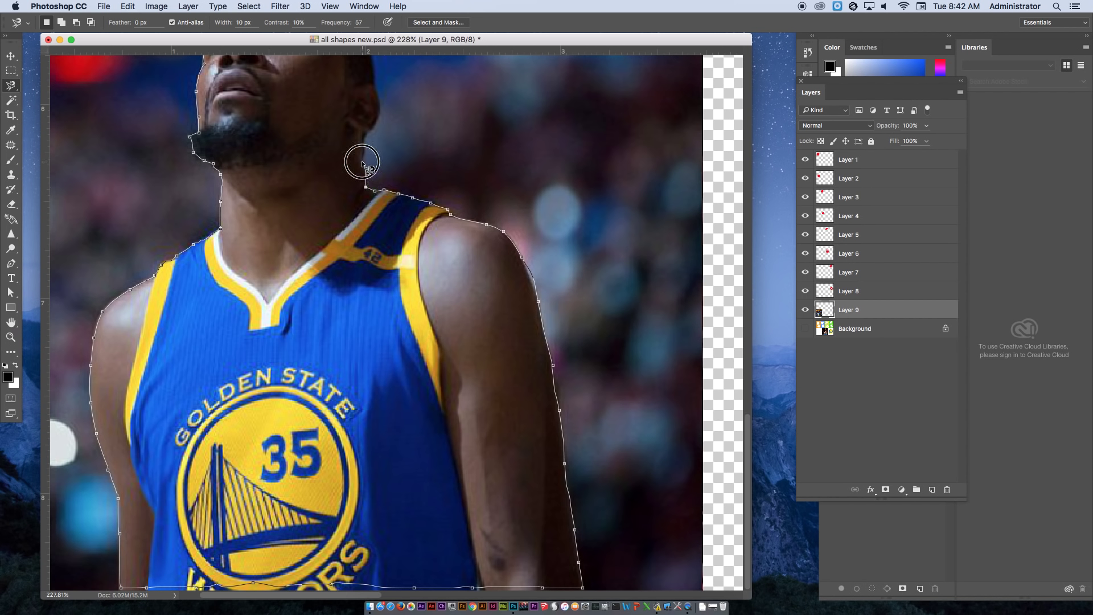
left_click(363, 141)
left_click(378, 114)
left_click(373, 65)
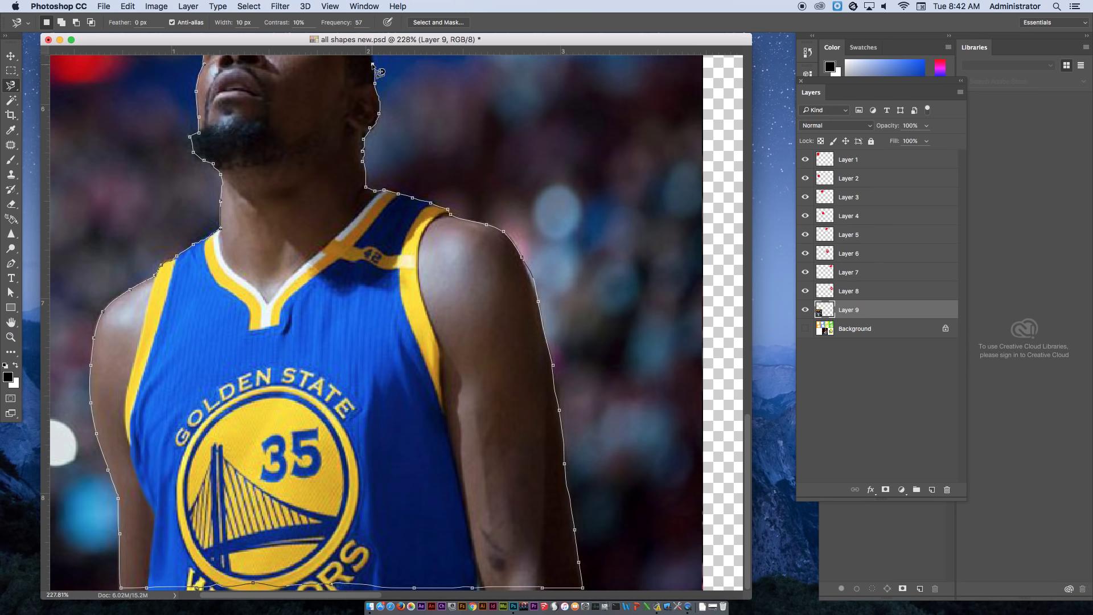
left_click_drag(372, 64, 382, 310)
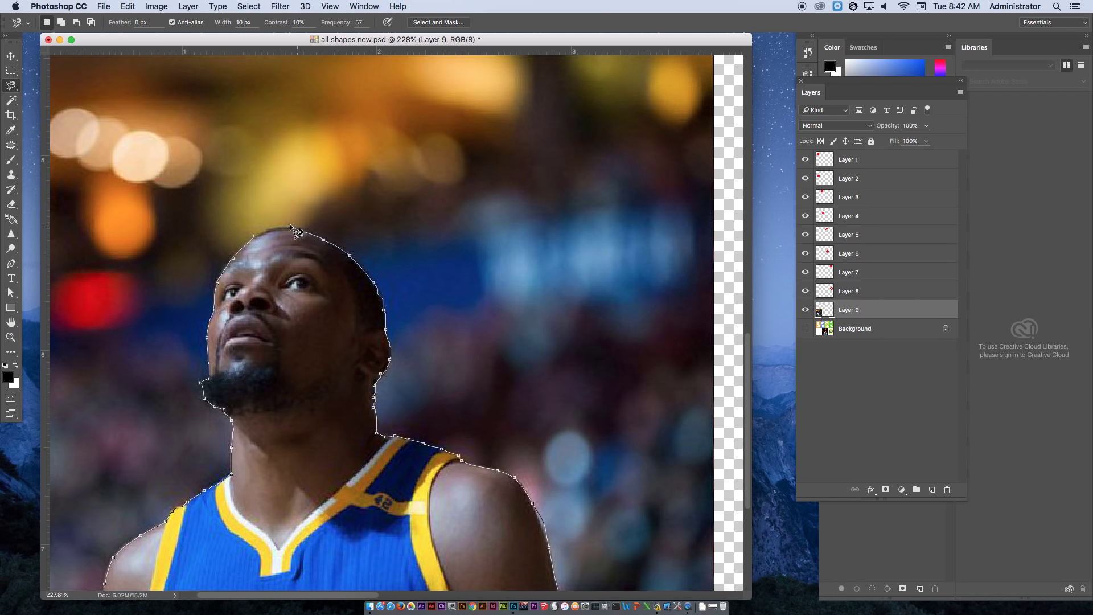
left_click(255, 237)
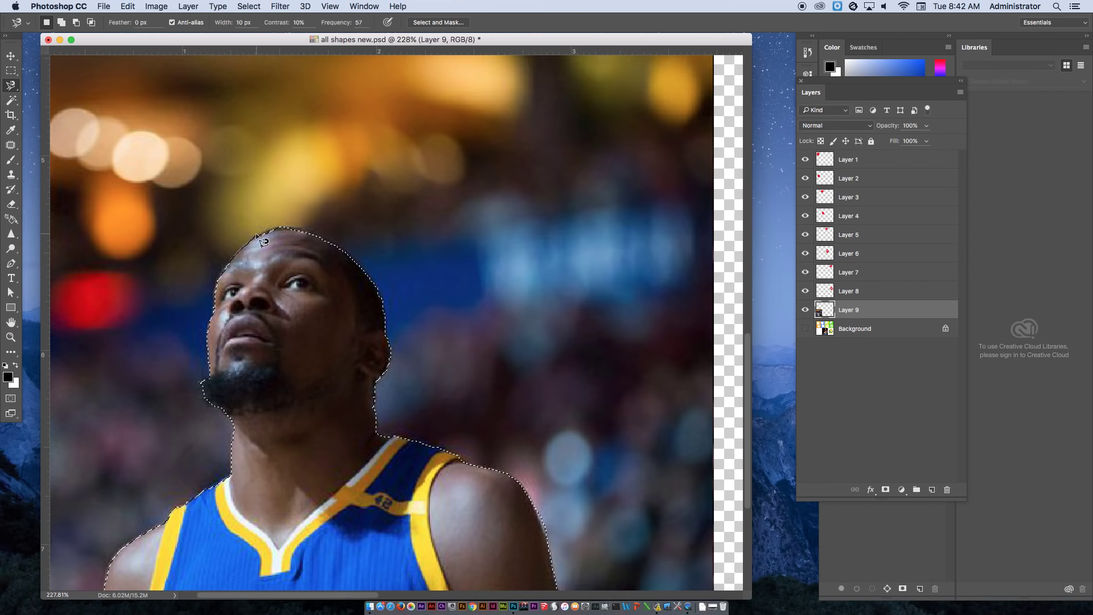
key("super+d")
scroll(297, 434, "down", 5)
scroll(298, 434, "left", 2)
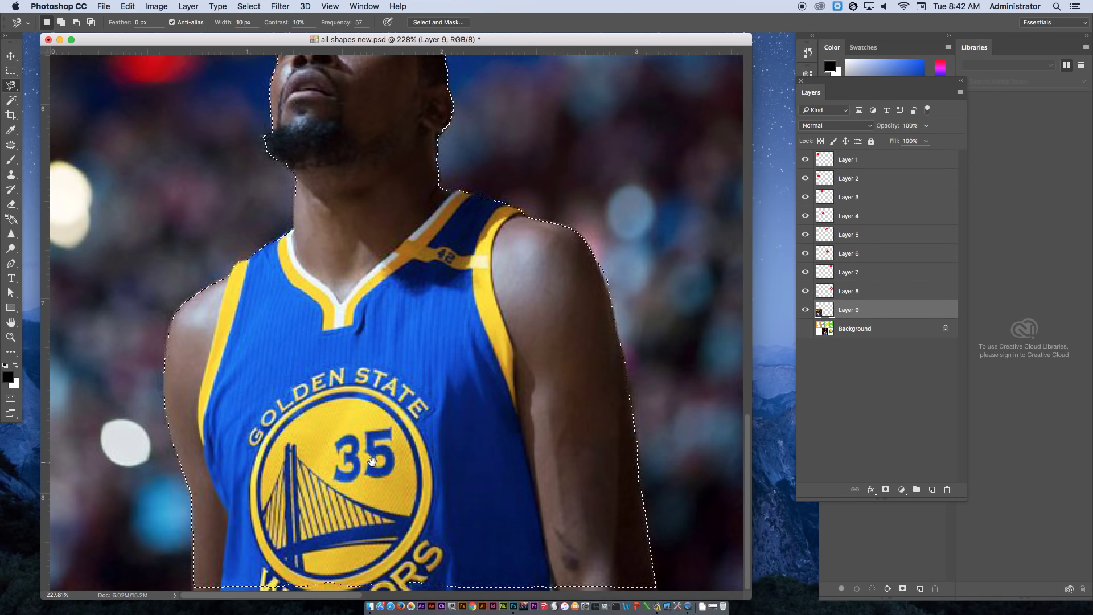
key("super+shift+d")
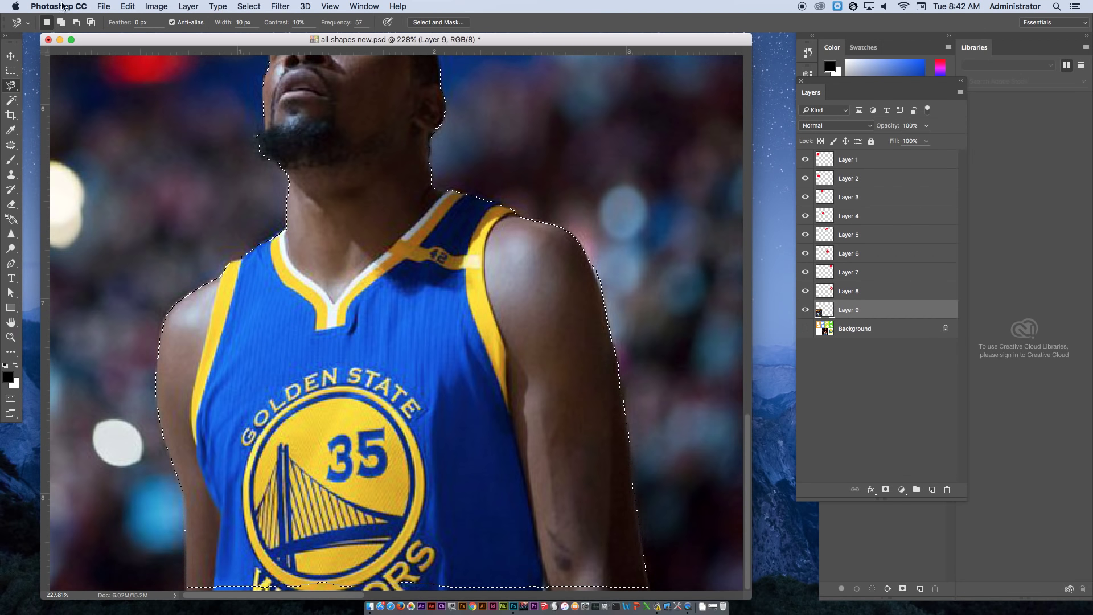
- With the freehand Lasso set to add to the selection, include the missed strip along the lower edge of the player's torso
left_click(11, 85)
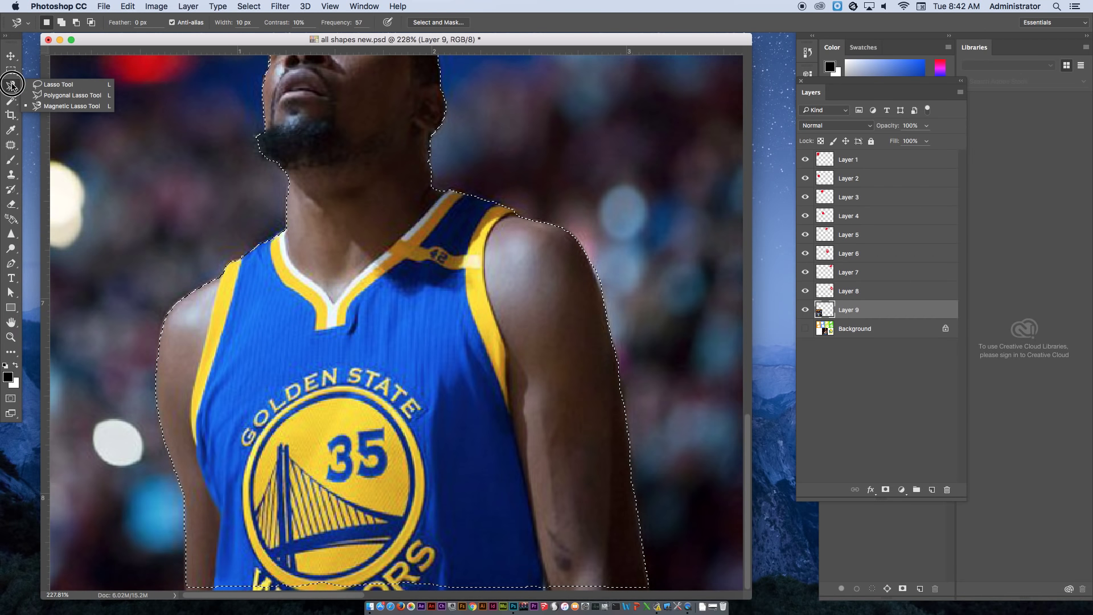
left_click(61, 22)
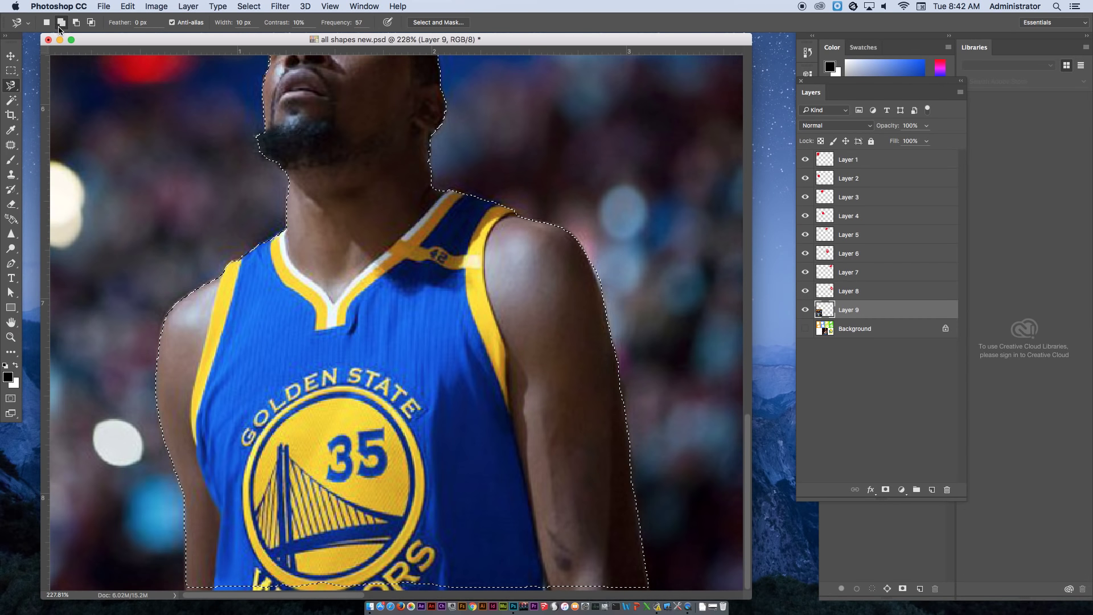
left_click(12, 85)
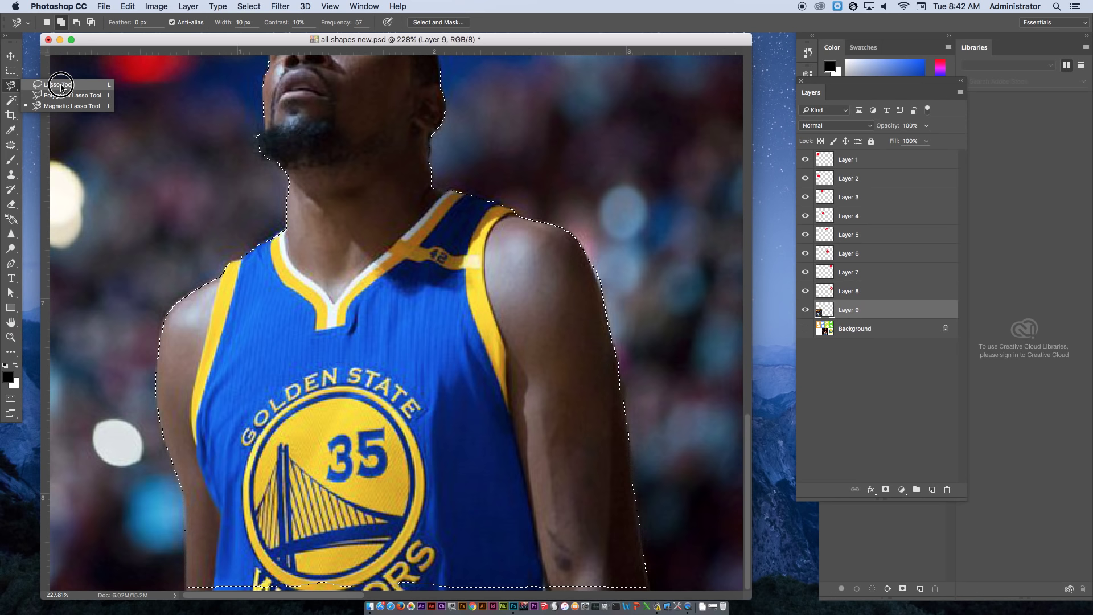
left_click(61, 86)
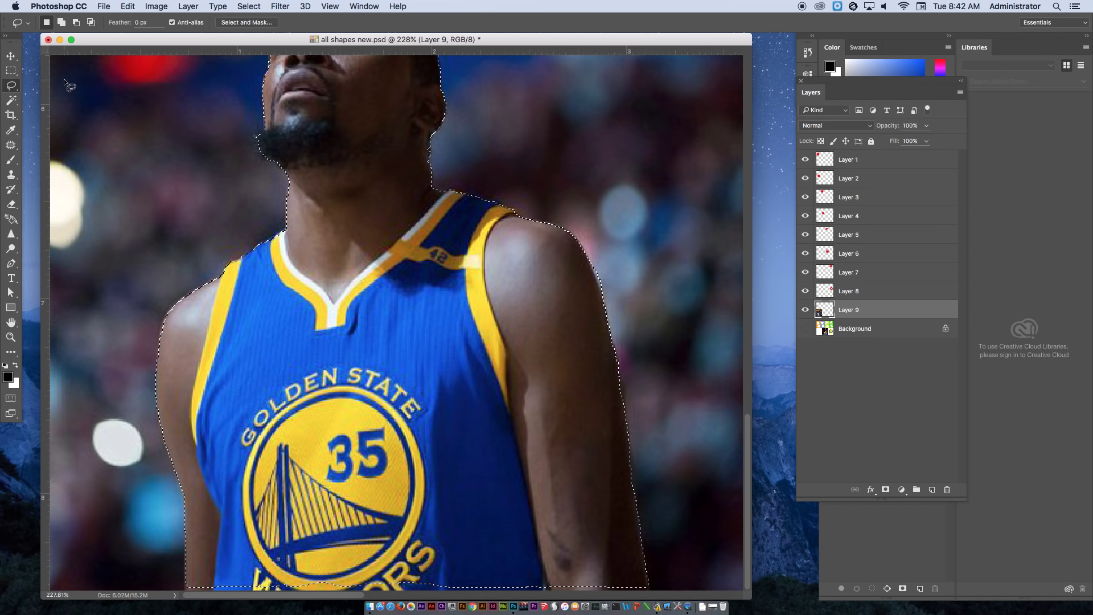
left_click(62, 23)
mouse_move(188, 577)
left_mouse_down()
mouse_move(261, 603)
mouse_move(312, 598)
mouse_move(242, 528)
mouse_move(324, 526)
mouse_move(332, 554)
mouse_move(317, 591)
mouse_move(422, 598)
mouse_move(519, 551)
mouse_move(470, 576)
mouse_move(543, 595)
mouse_move(649, 594)
mouse_move(643, 567)
left_mouse_up()
- Add the missed edges of the player's forehead and the top of the head to the selection with the Lasso
scroll(592, 433, "up", 5)
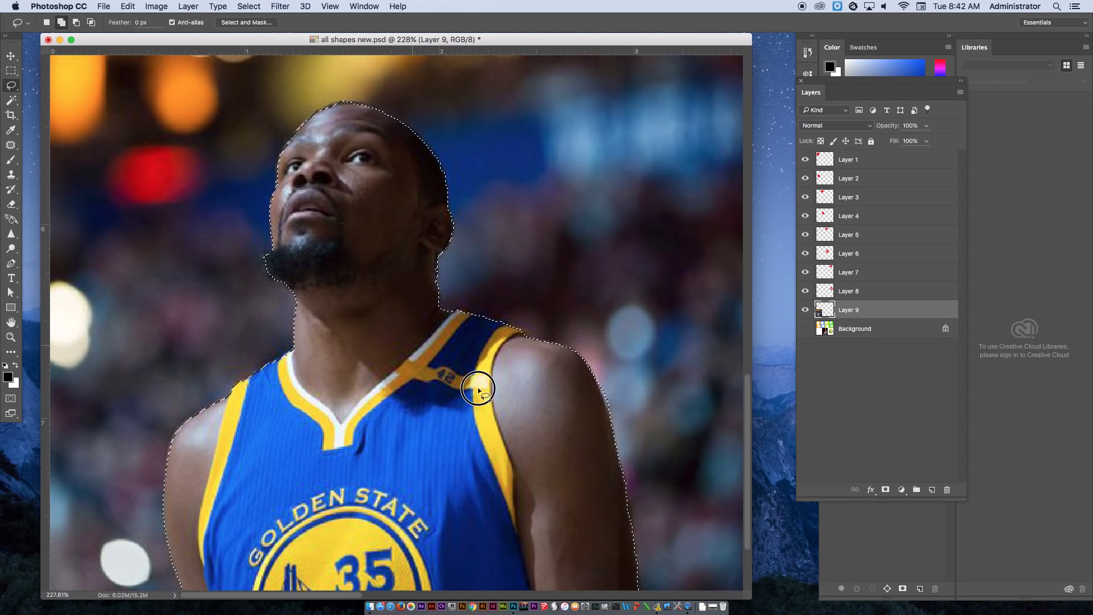
scroll(316, 159, "up", 2)
scroll(317, 158, "up", 3)
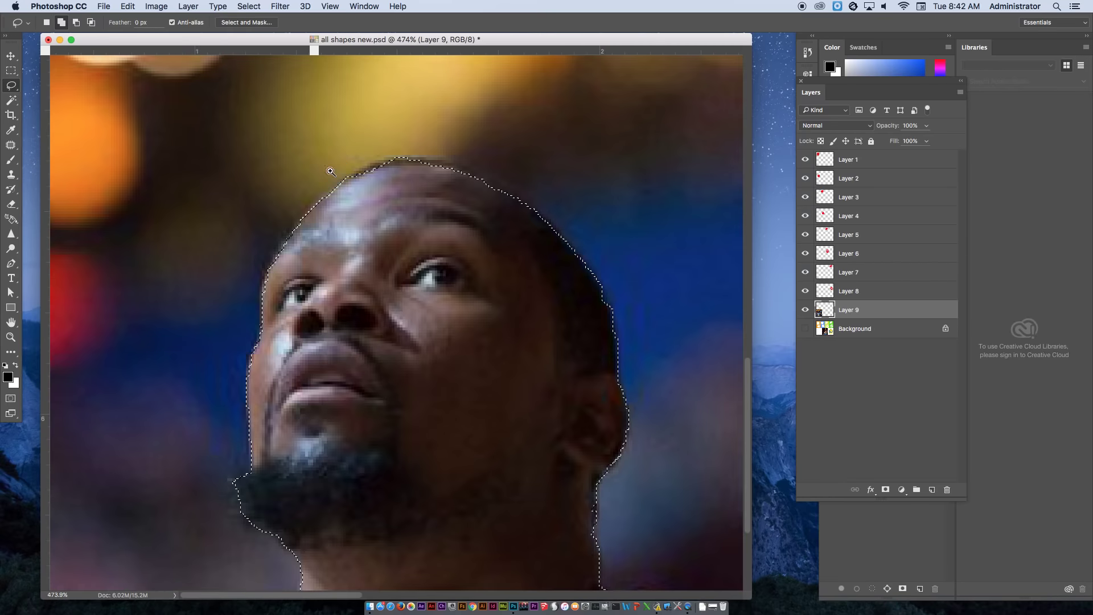
mouse_move(342, 183)
left_mouse_down()
mouse_move(398, 160)
mouse_move(333, 196)
left_mouse_up()
mouse_move(393, 158)
left_mouse_down()
mouse_move(442, 159)
mouse_move(491, 178)
mouse_move(410, 225)
mouse_move(395, 217)
left_mouse_up()
mouse_move(414, 161)
left_mouse_down()
mouse_move(467, 163)
mouse_move(530, 208)
mouse_move(512, 279)
left_mouse_up()
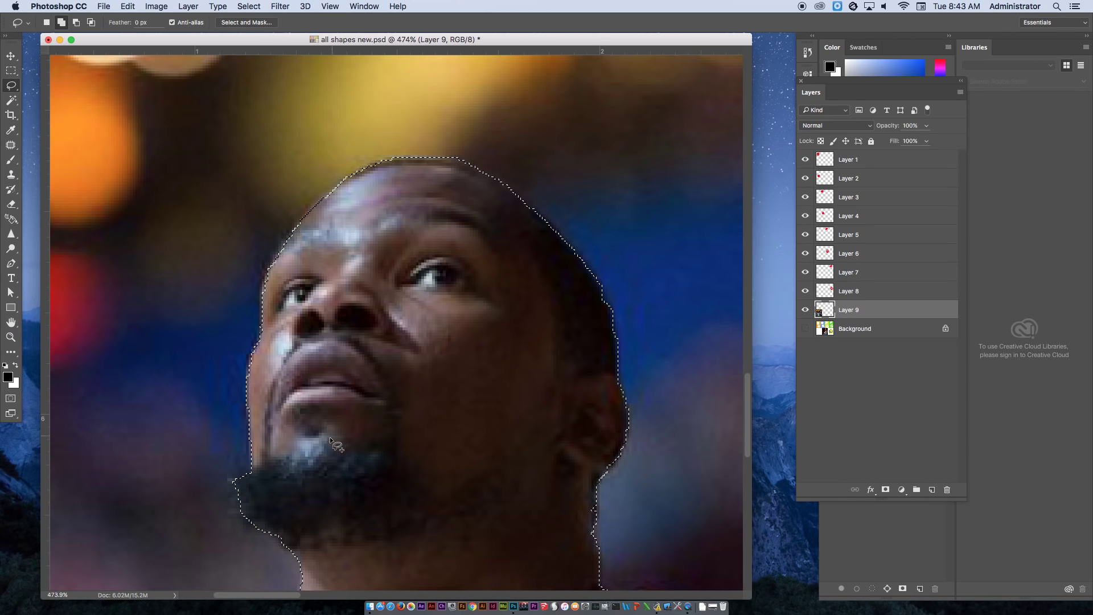
- Set the Lasso to subtract, trim beside the forehead, and put the selected player on a separate layer
left_click(76, 23)
left_click_drag(274, 196, 251, 310)
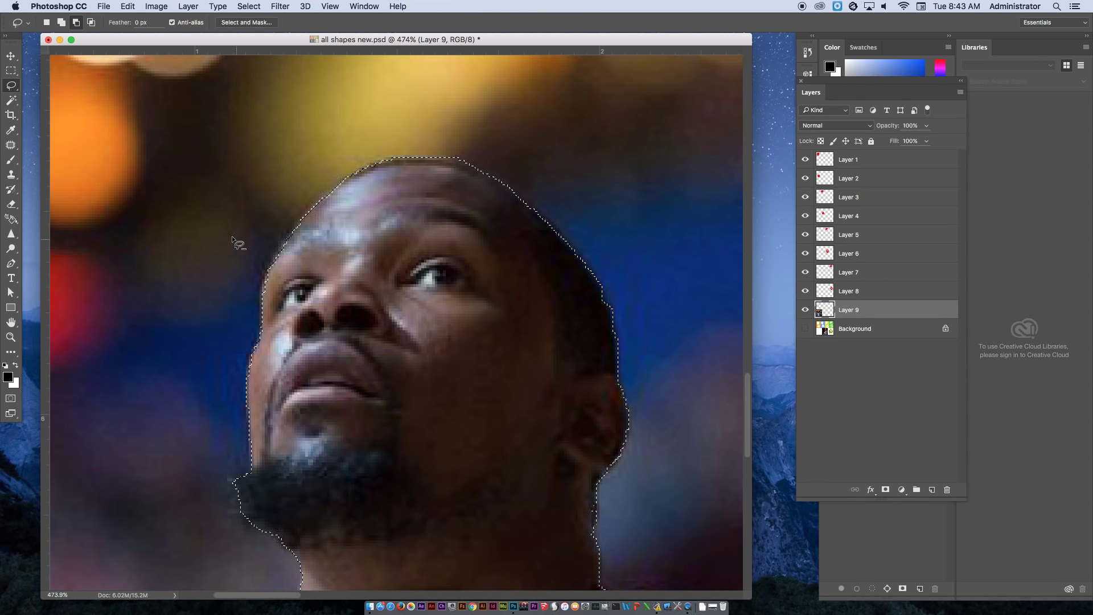
key("super+0")
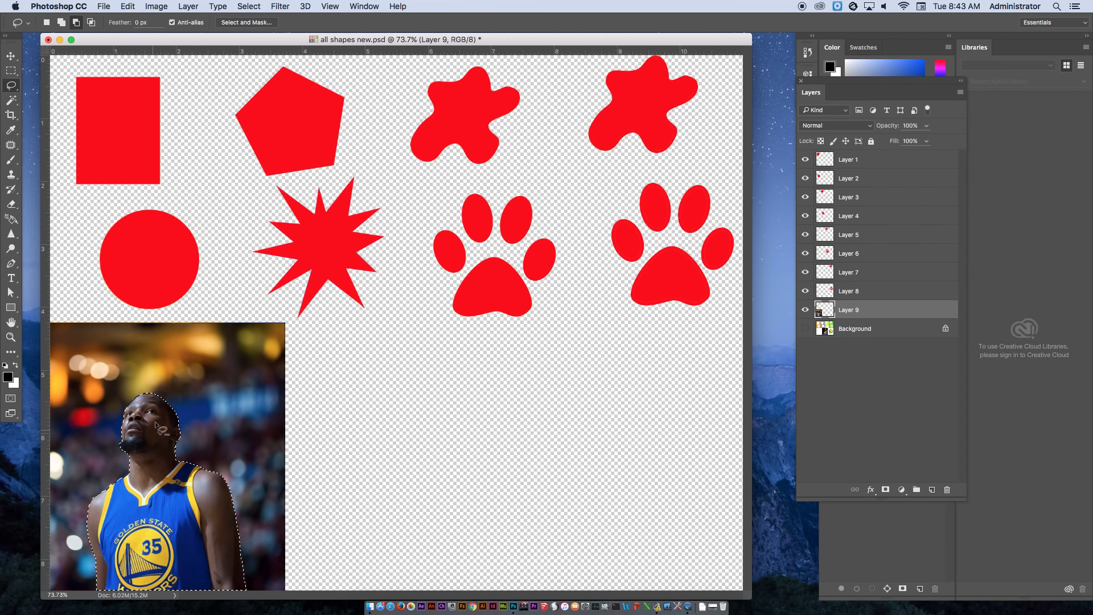
right_click(136, 424)
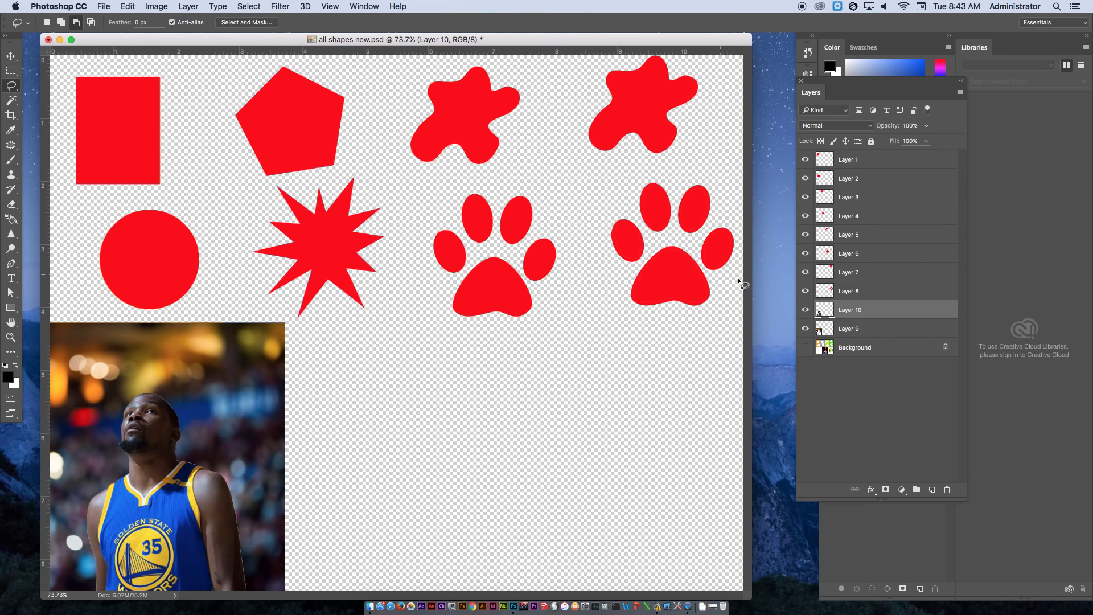
- Toggle the visibility of the Background, Layer 9 and Layer 10 to check the cut-out of the number 35 player
left_click(805, 347)
left_click(806, 345)
left_click(806, 344)
left_click(806, 330)
left_click(806, 329)
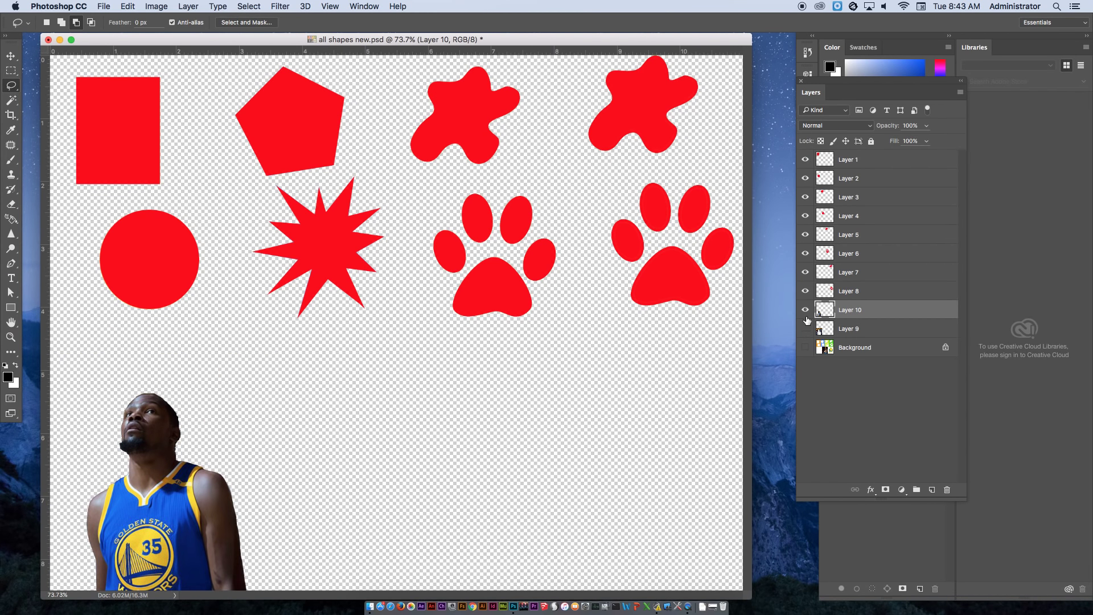
left_click(806, 311)
left_click(807, 312)
left_click(807, 313)
left_click(807, 312)
left_click(806, 330)
- Delete Layer 9 with the leftover photo background and show the Background layer
left_click(870, 332)
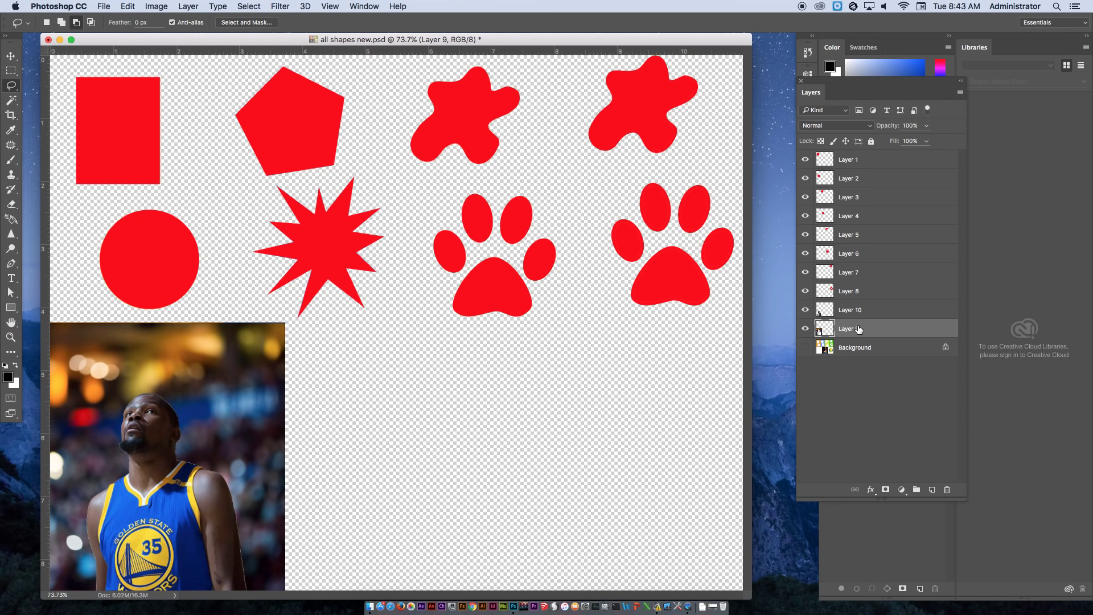
left_click_drag(887, 332, 949, 490)
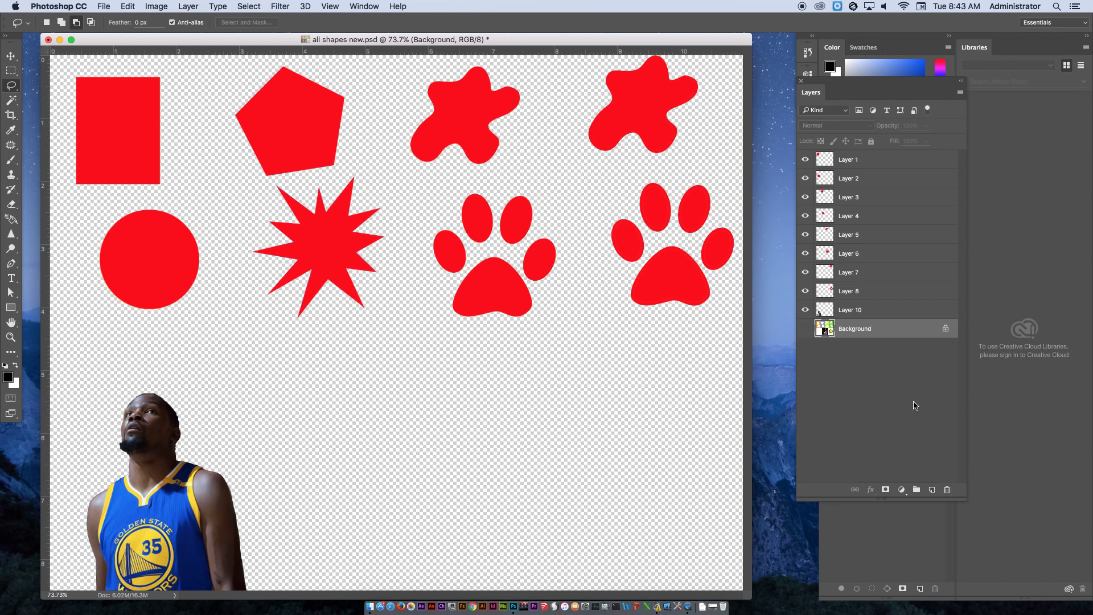
left_click(806, 329)
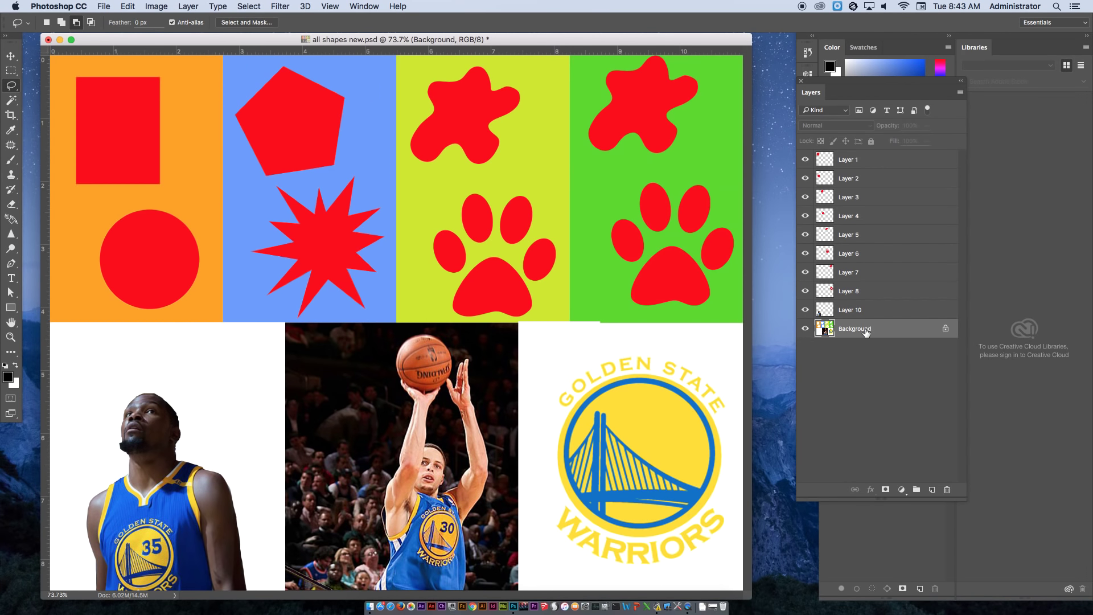
- Select the whole photo of the number 30 player with the Rectangular Marquee and cut it onto its own layer
left_click_drag(11, 70, 45, 71)
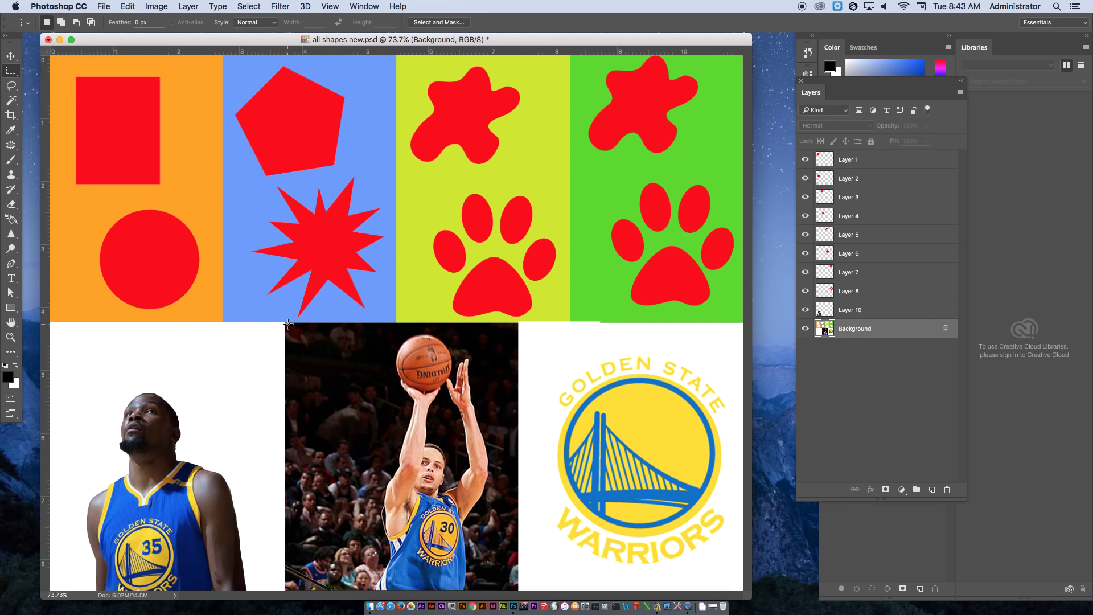
left_click_drag(289, 324, 516, 590)
right_click(447, 388)
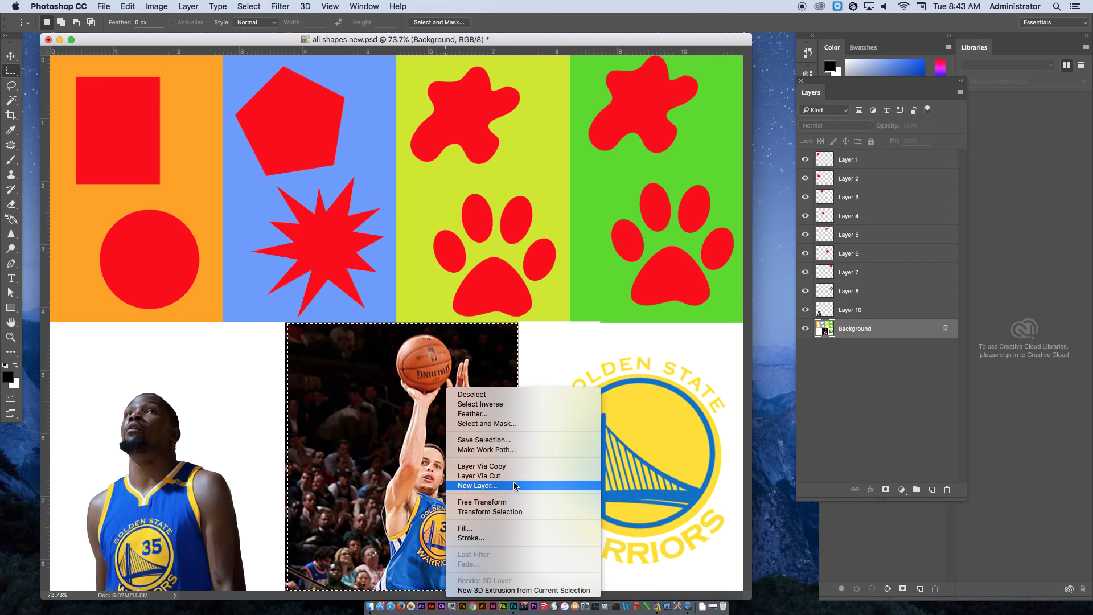
left_click(519, 480)
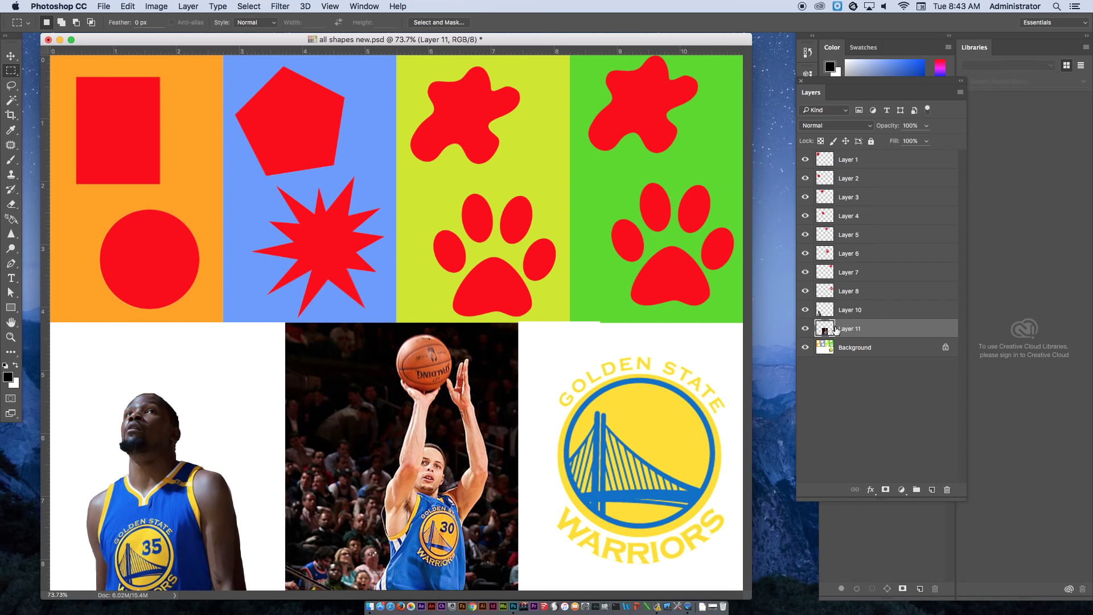
- Hide the Background and all other layers except the one with the number 30 player's photo
left_click(806, 347)
left_click_drag(806, 310, 806, 160)
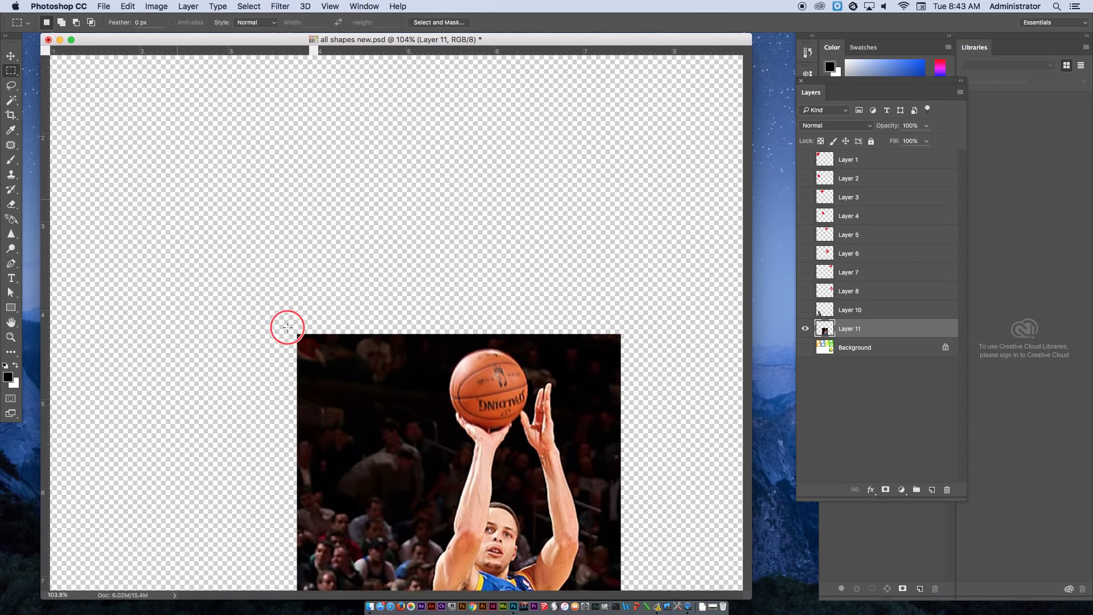
left_click_drag(286, 325, 387, 163)
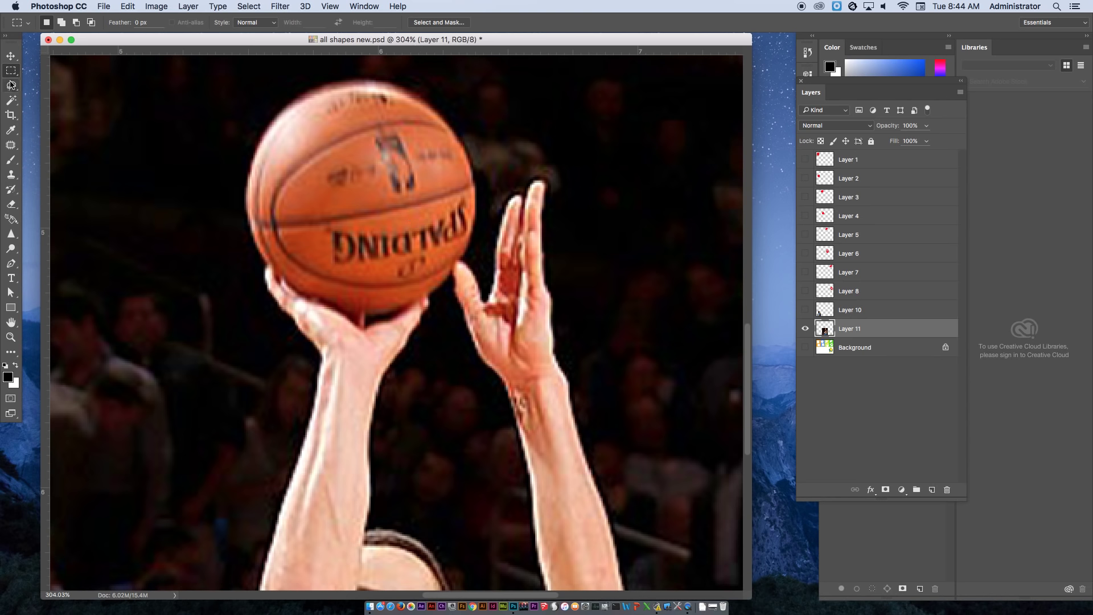
- Try to select the basketball with the Magic Wand, and clear the selection
mouse_move(11, 84)
left_mouse_down()
mouse_move(48, 101)
mouse_move(10, 101)
left_mouse_up()
left_click_drag(11, 102, 67, 109)
left_click(375, 169)
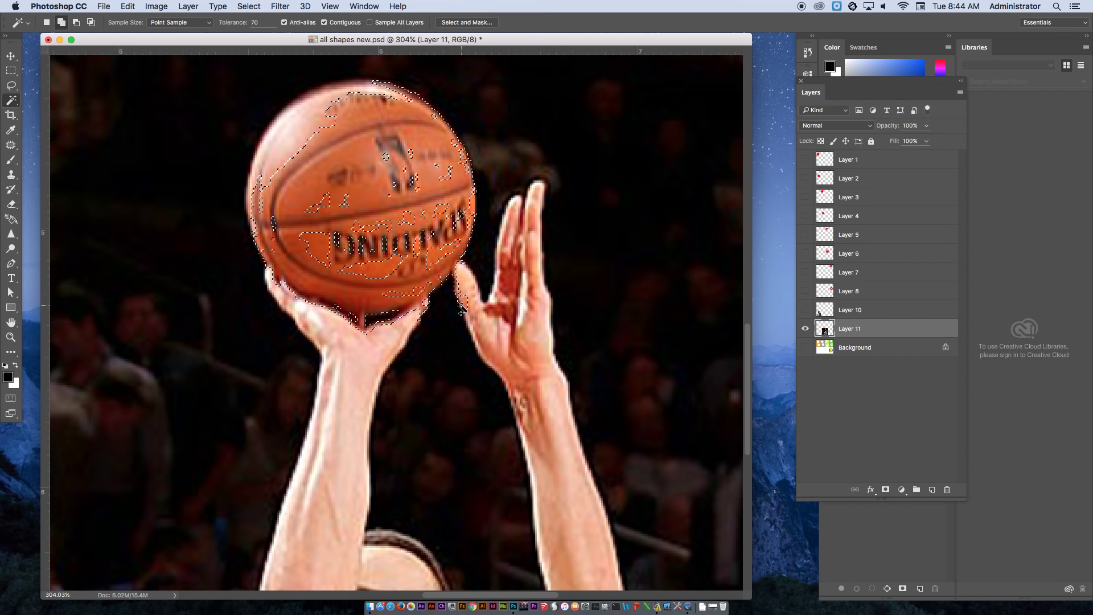
key("super+d")
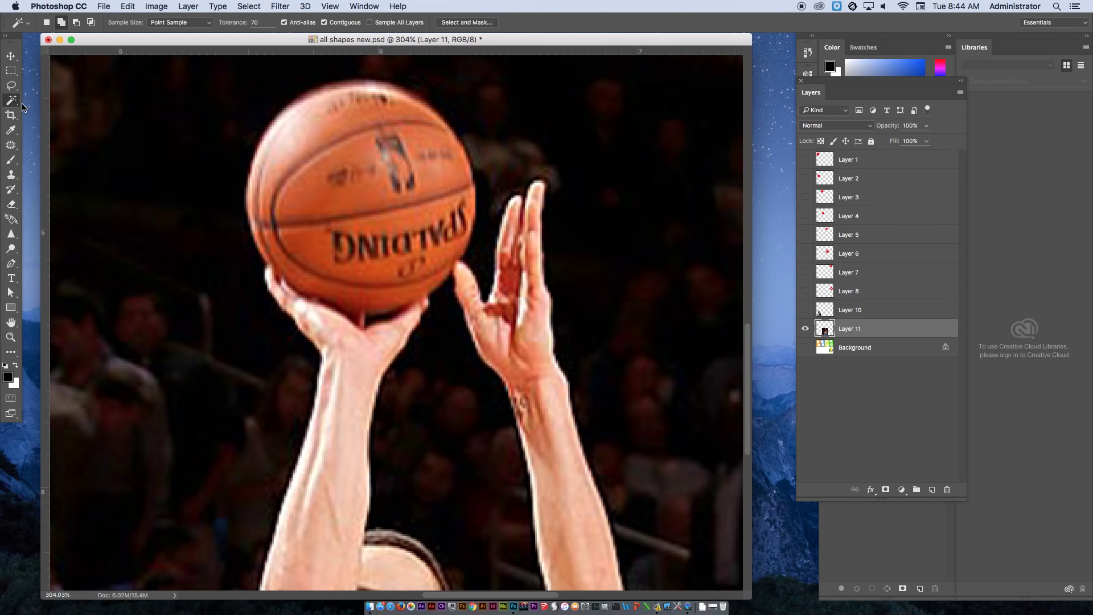
- Try the Quick Selection tool on the basketball and the hand below it, and clear the selection
left_click_drag(12, 100, 12, 100)
left_click(68, 97)
mouse_move(329, 139)
left_mouse_down()
mouse_move(308, 201)
mouse_move(346, 374)
mouse_move(383, 384)
left_mouse_up()
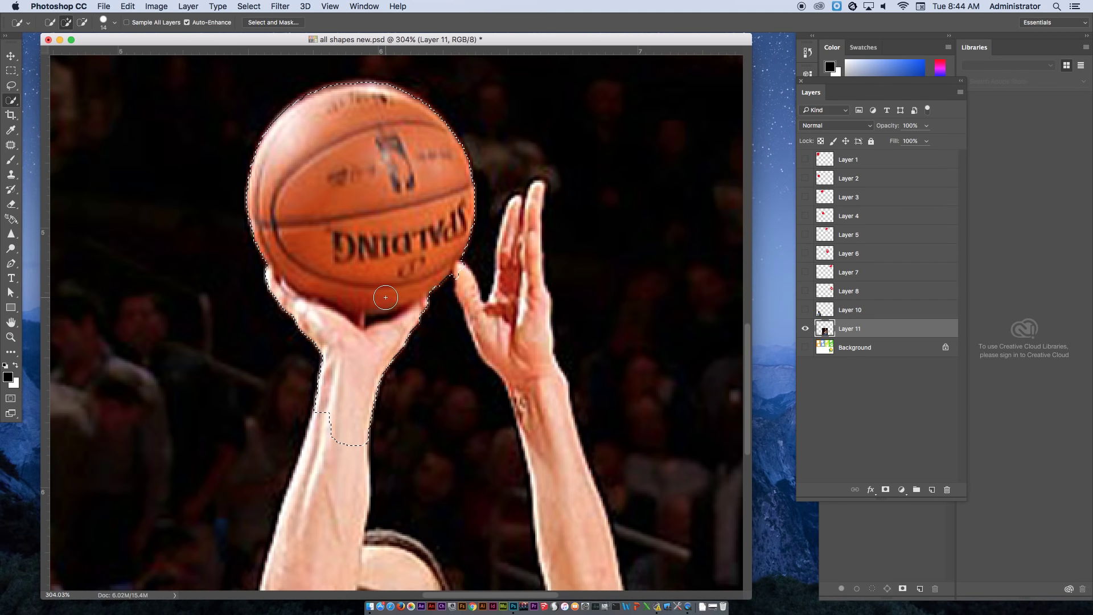
key("super+d")
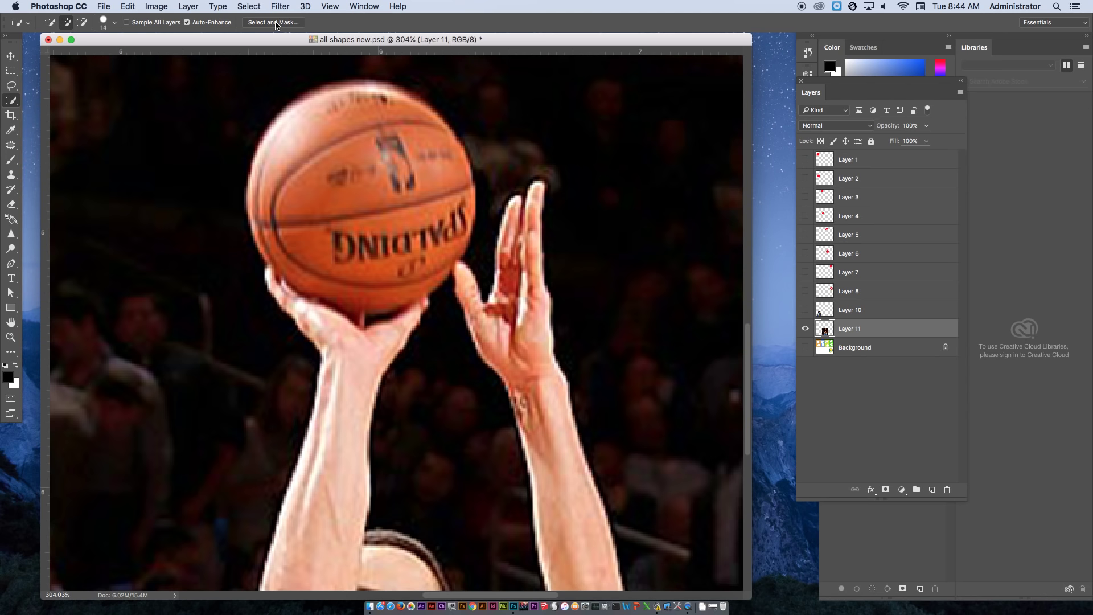
- Open the Select and Mask workspace and move its properties and tools next to the photo
left_click(273, 22)
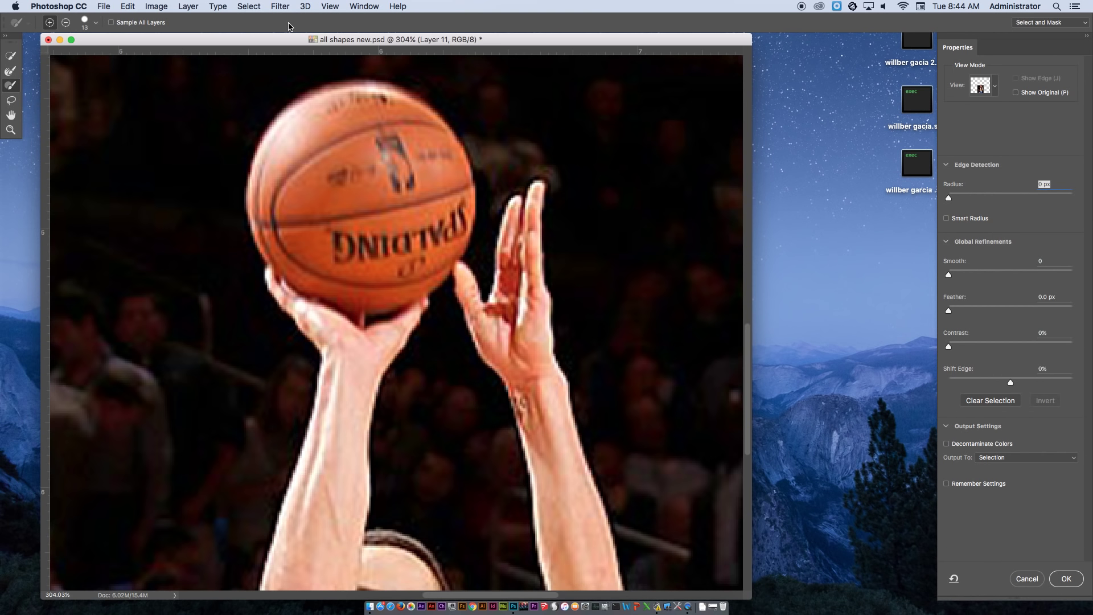
left_click_drag(968, 48, 724, 46)
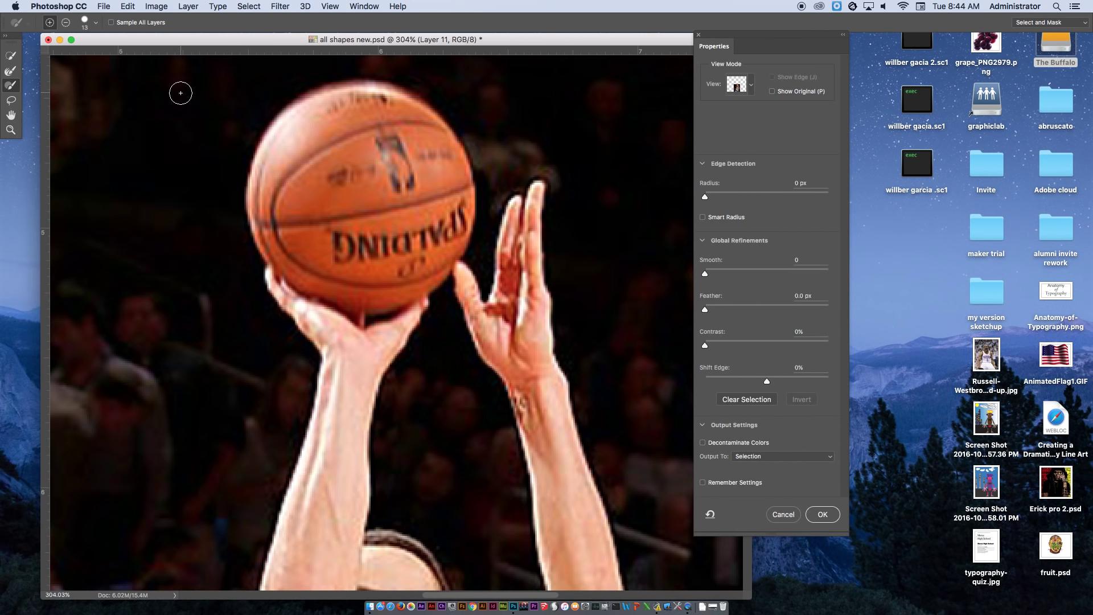
left_click_drag(11, 36, 33, 55)
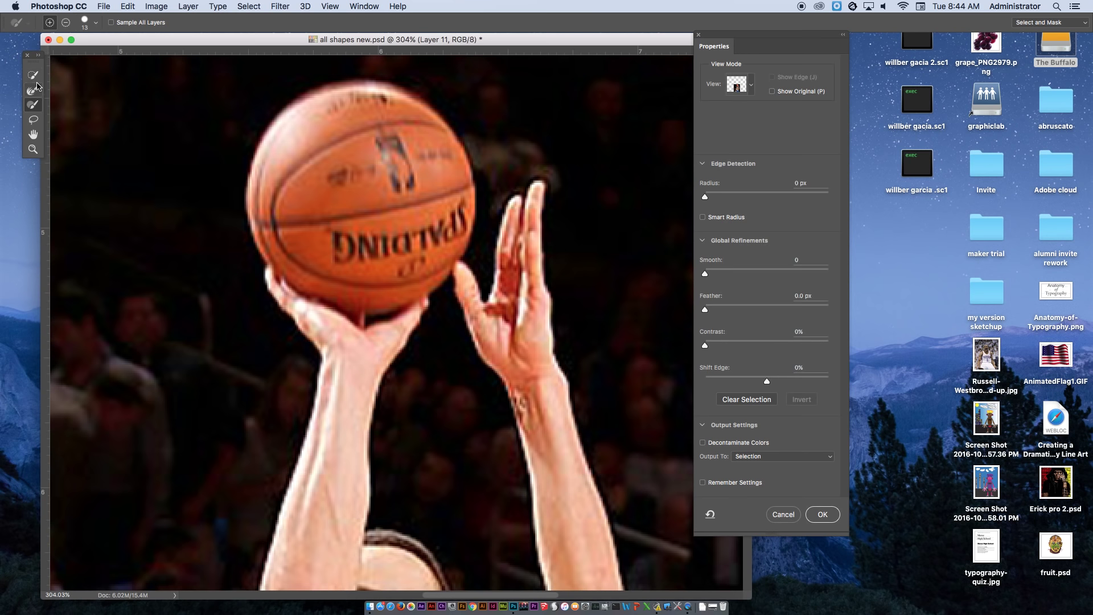
- Set the Quick Selection brush to 40 px and select the basketball, the arm holding it, the head and the jersey
key("super+1")
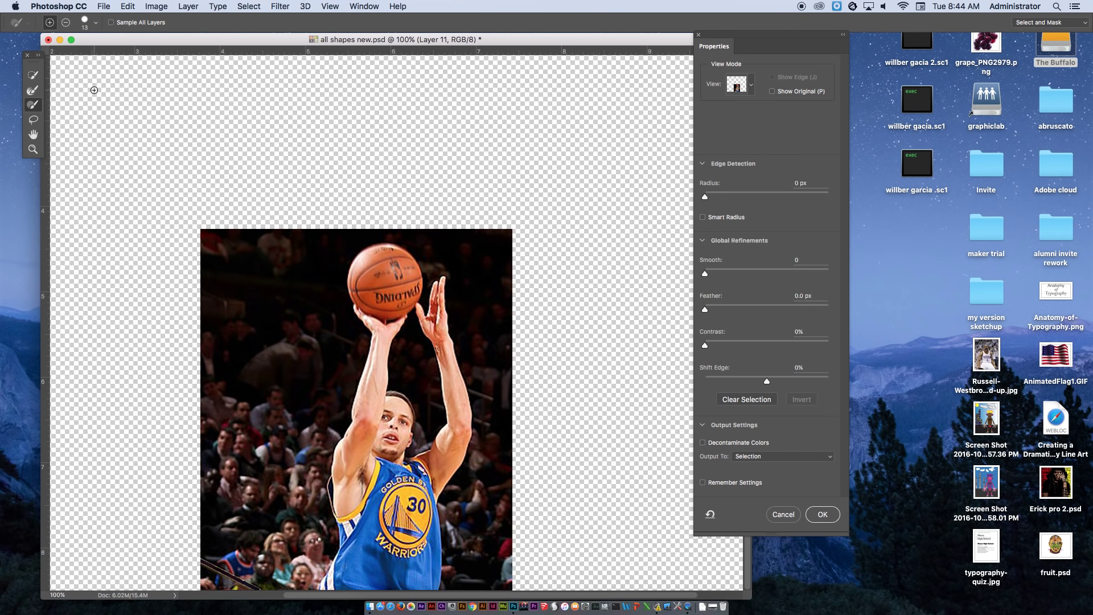
left_click(33, 75)
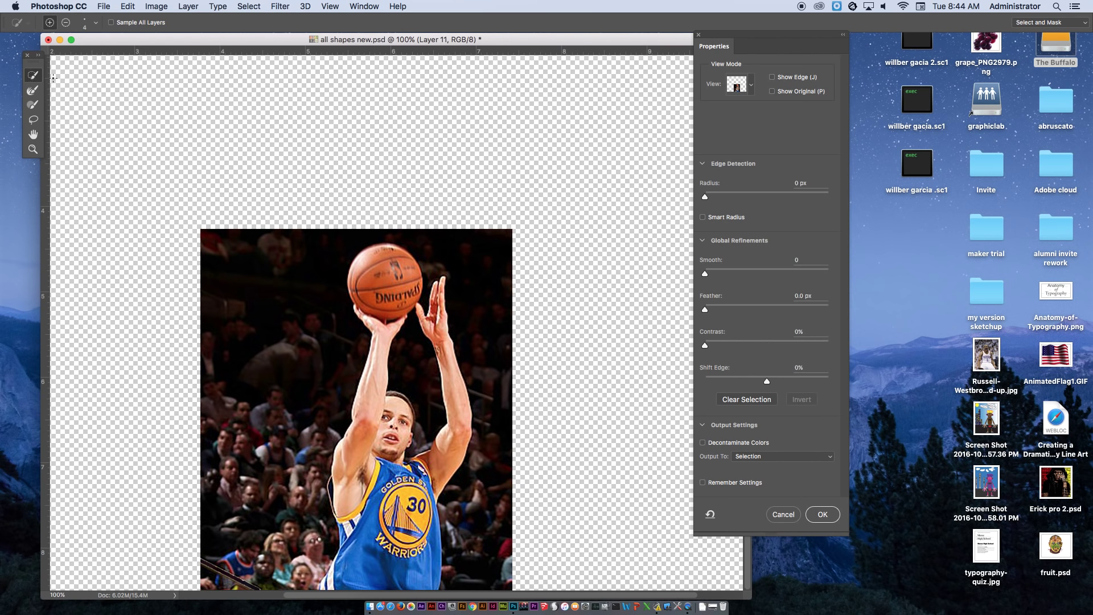
left_click(93, 25)
left_click_drag(50, 54, 65, 54)
key("Return")
left_click(383, 269)
mouse_move(381, 490)
left_mouse_down()
mouse_move(396, 569)
mouse_move(345, 580)
left_mouse_up()
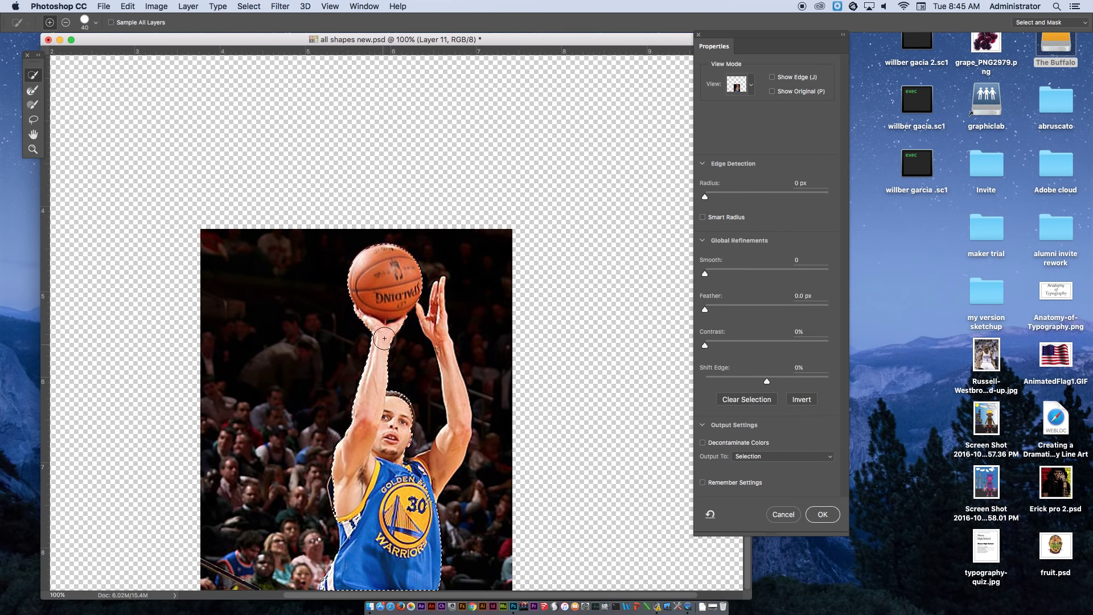
- Reduce the brush size to 27 px and add the player's other raised arm and hand to the selection
left_click(96, 23)
left_click_drag(59, 55, 45, 55)
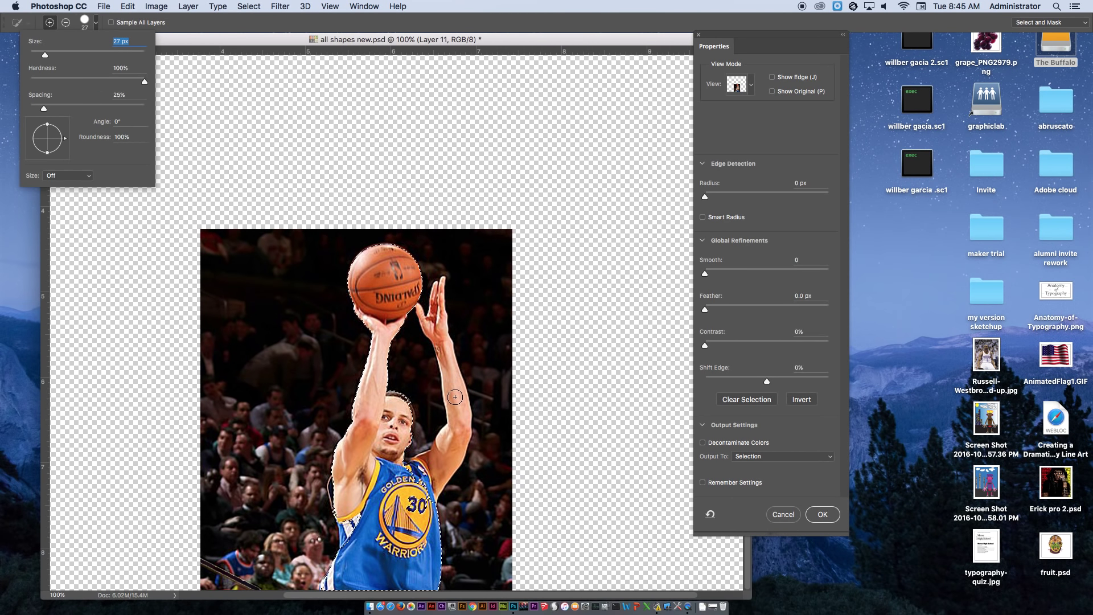
left_click_drag(455, 396, 456, 421)
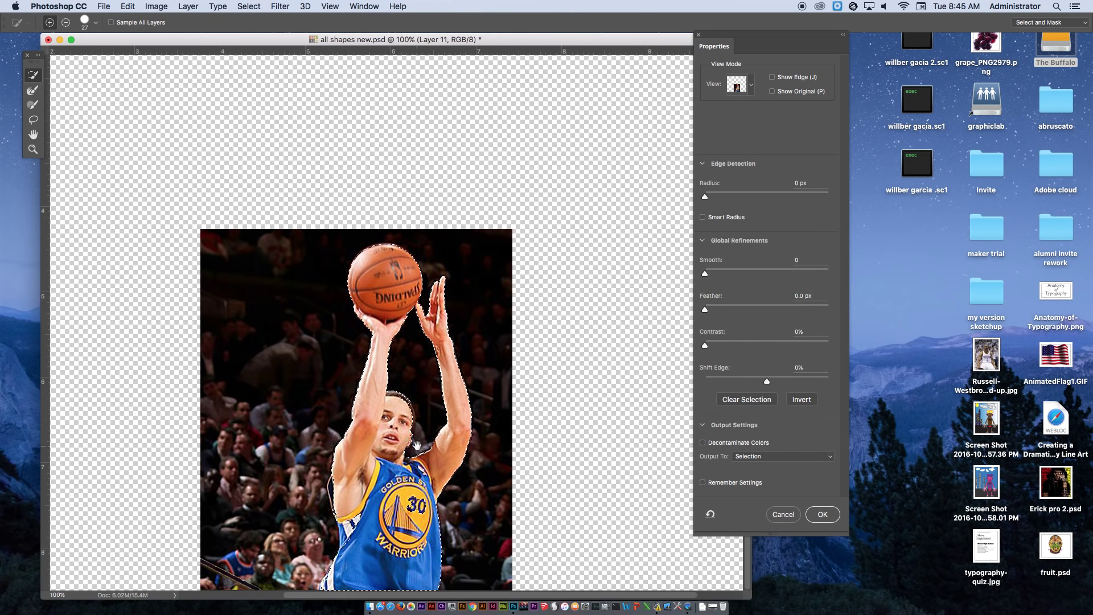
- Reduce the brush to 8 px and paint along the player's hair and the side of the head to add them to the selection
scroll(395, 395, "up", 6)
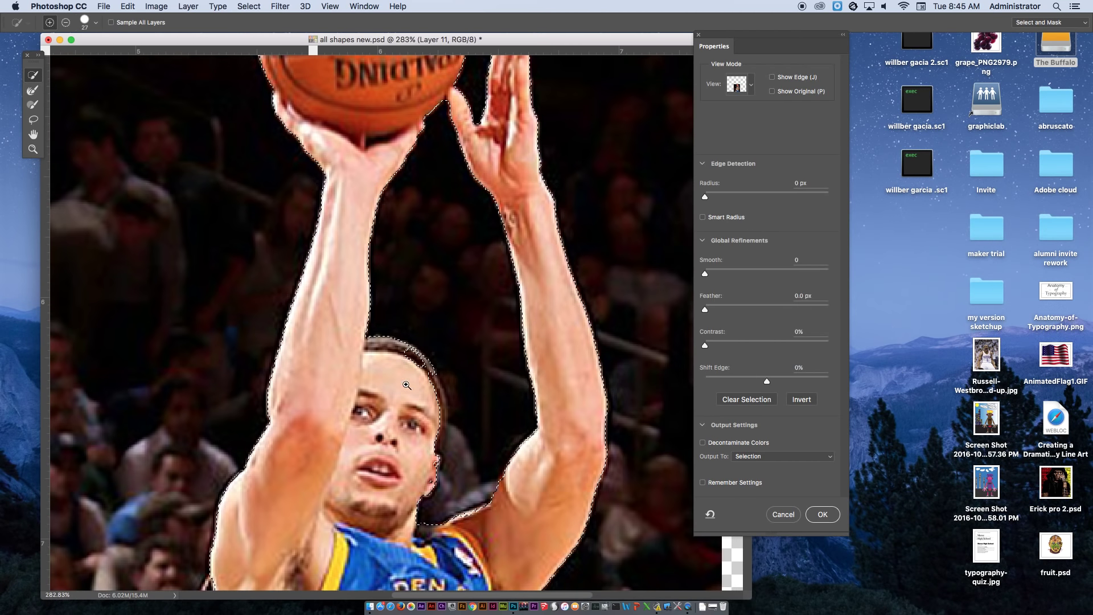
left_click_drag(407, 385, 364, 301)
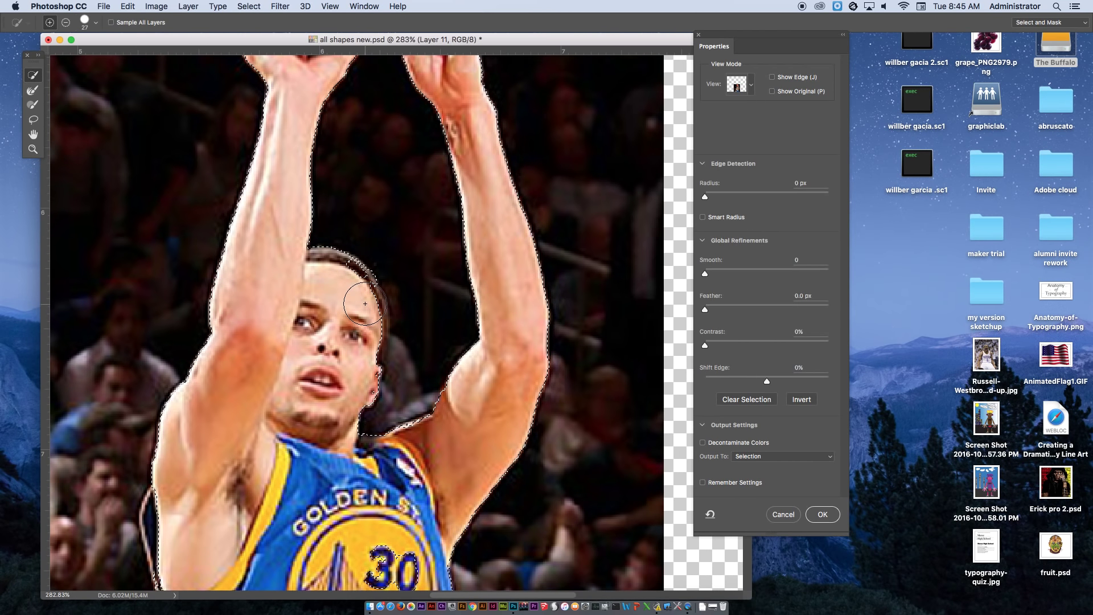
key("bracketleft")
key("bracketleft")
key("bracketleft")
key("bracketleft")
key("bracketleft")
key("bracketleft")
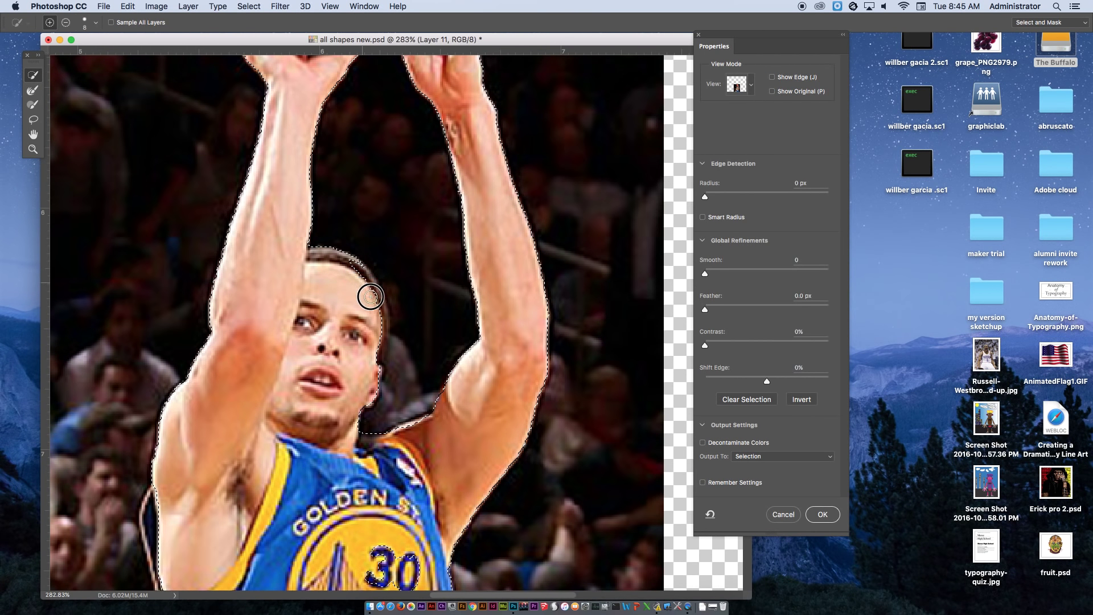
left_click_drag(390, 348, 369, 270)
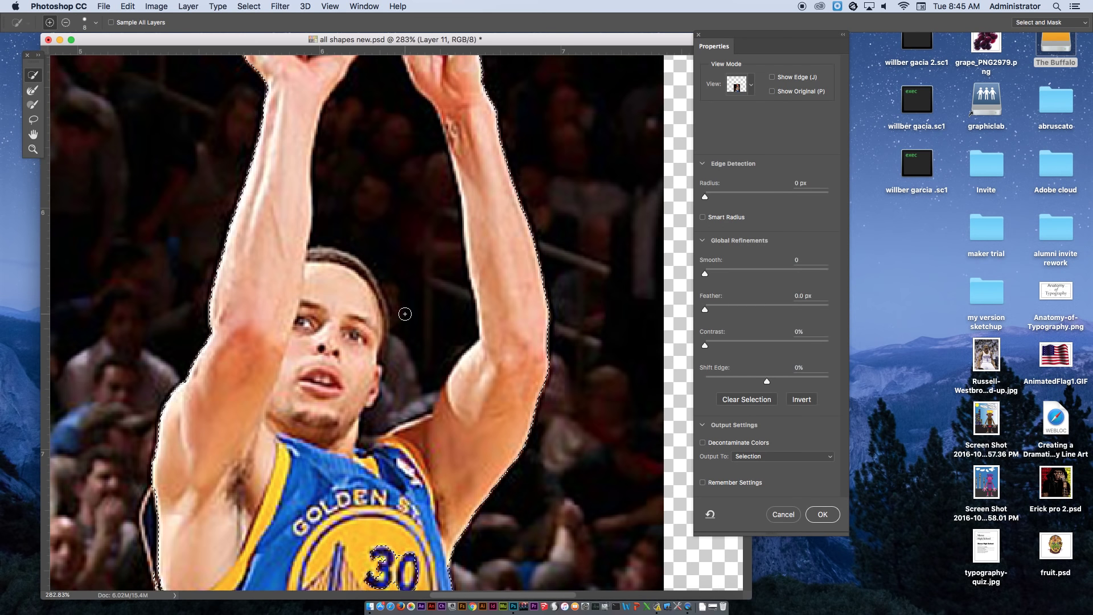
- Switch Quick Selection to subtract and remove background between the raised arms, beside the head and along the torso's outer edge
scroll(432, 268, "up", 3)
left_click(431, 288, "alt")
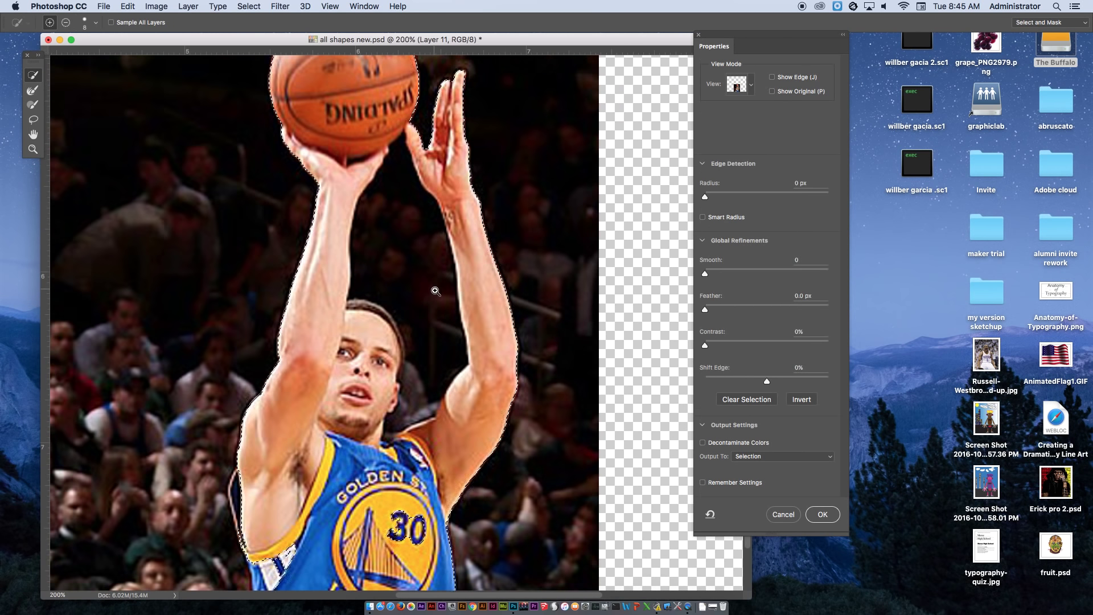
left_click(437, 236, "alt")
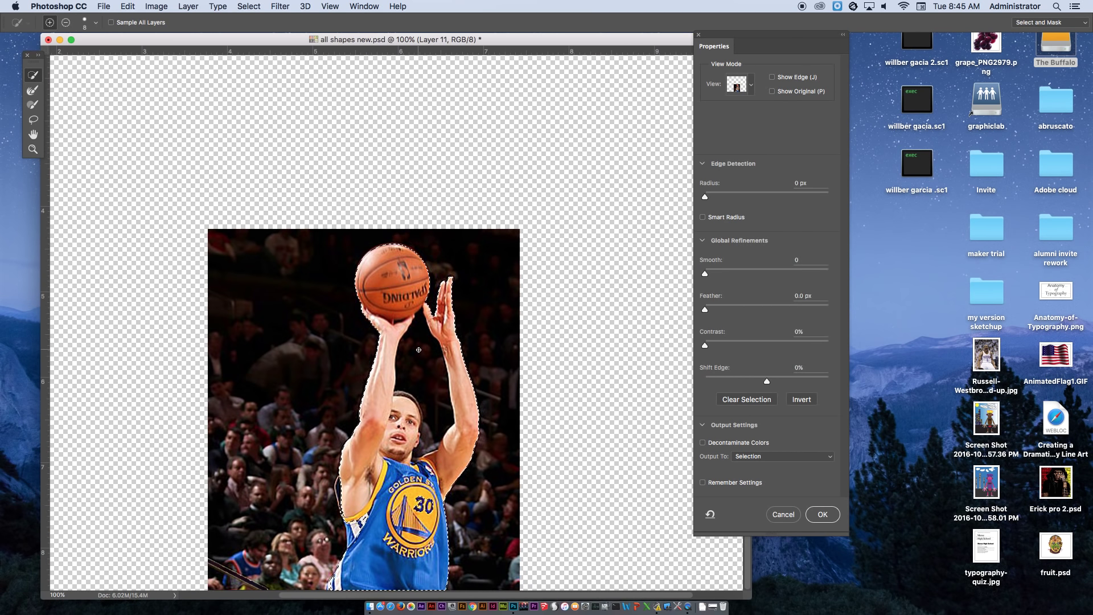
left_click(66, 23)
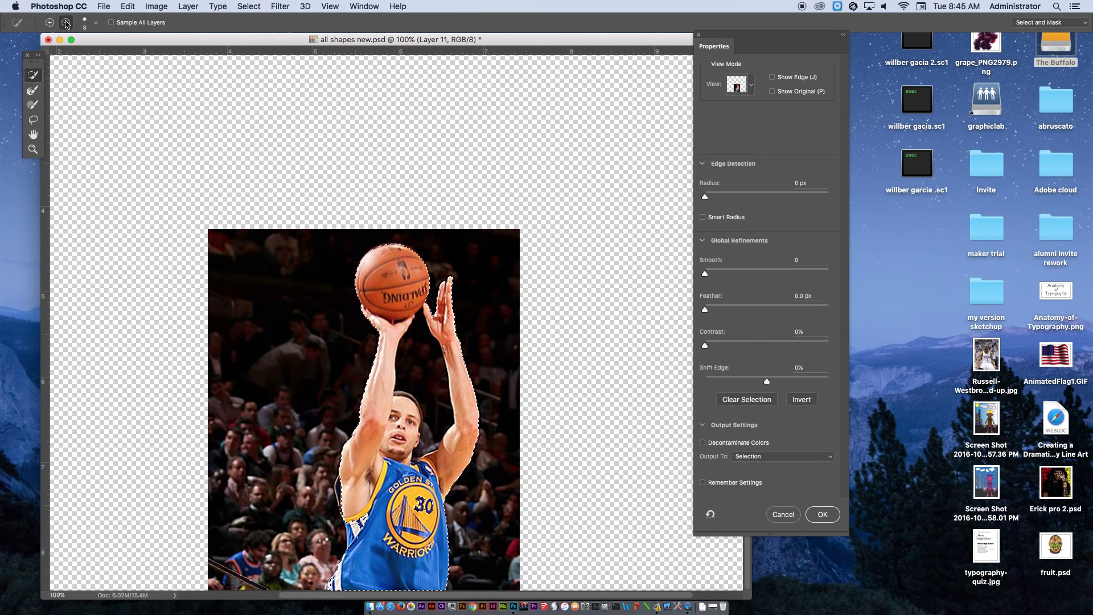
mouse_move(415, 320)
left_mouse_down()
mouse_move(433, 412)
mouse_move(426, 445)
left_mouse_up()
scroll(420, 395, "up", 5)
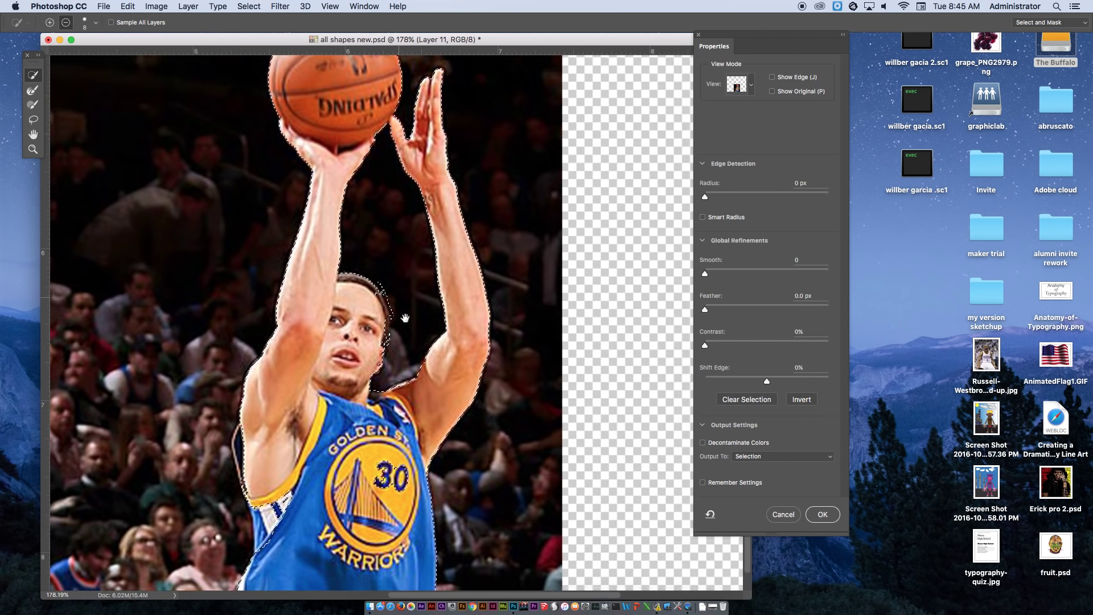
scroll(405, 318, "up", 4)
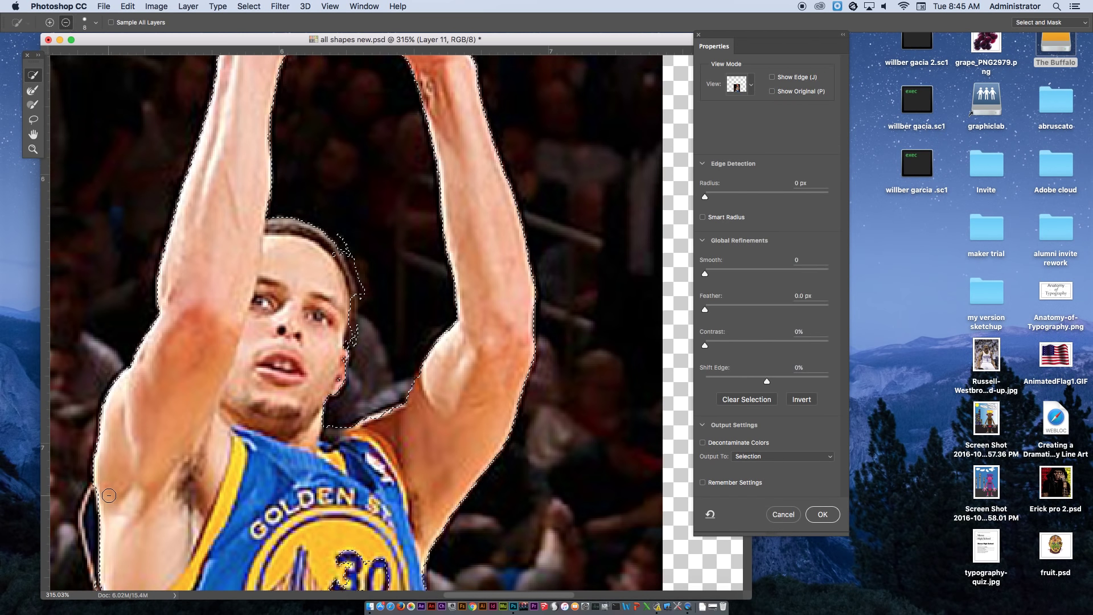
left_click_drag(109, 495, 95, 500)
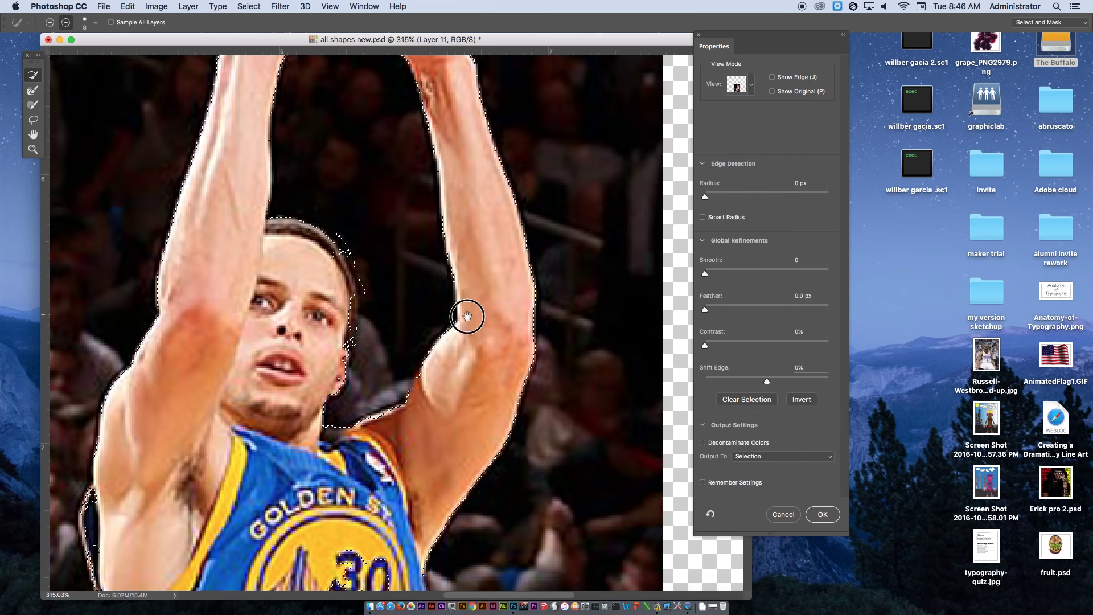
left_click_drag(466, 312, 462, 336)
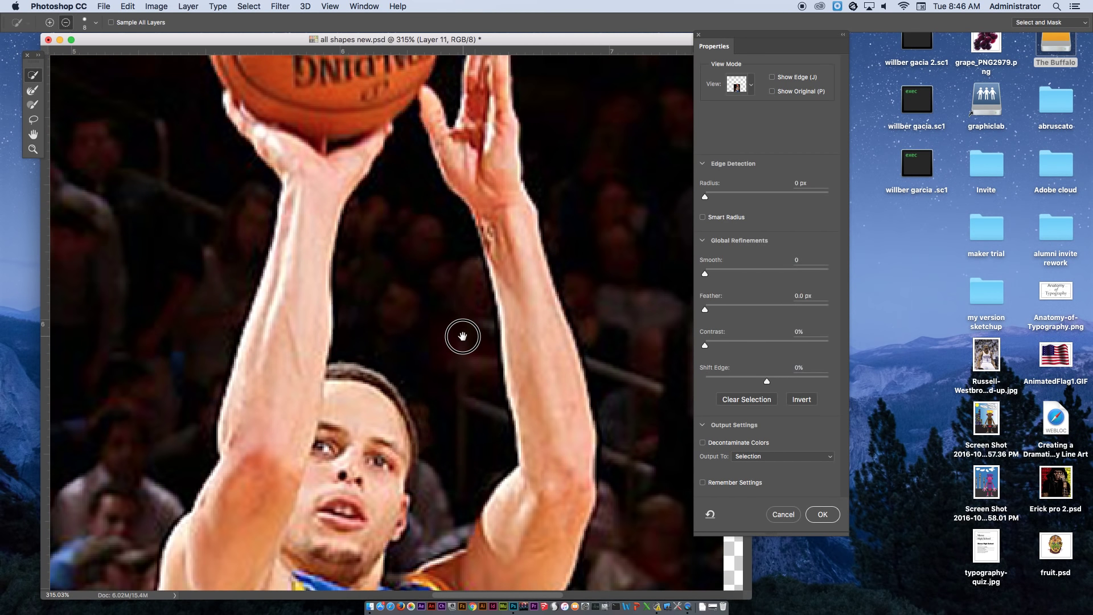
- Set the view mode to Overlay and brush the missing side panel, back and lower edge of the jersey into the selection
left_click(753, 86)
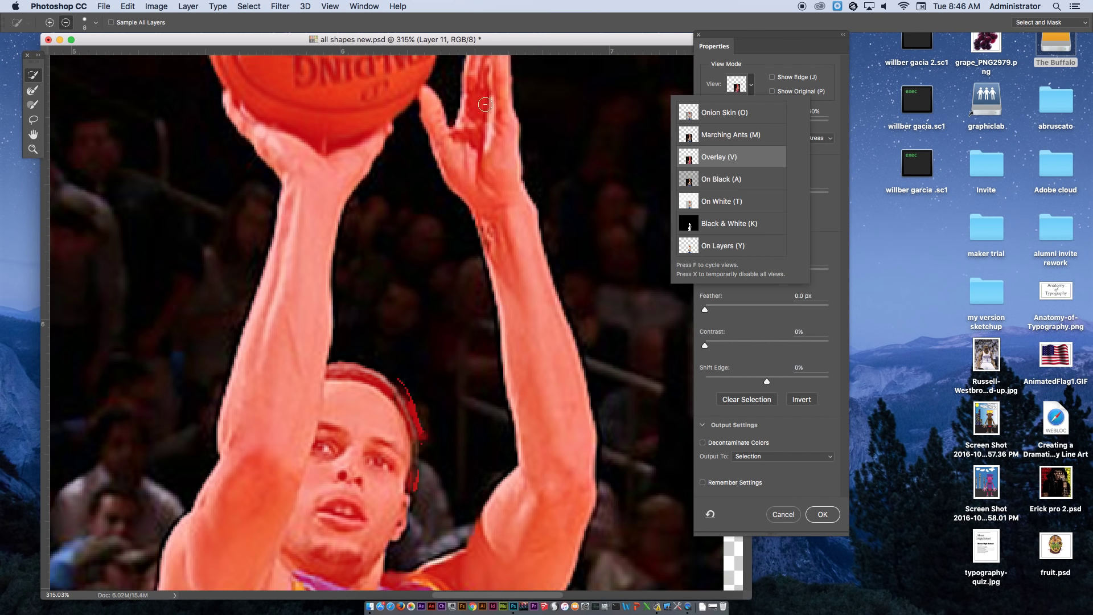
left_click(33, 107)
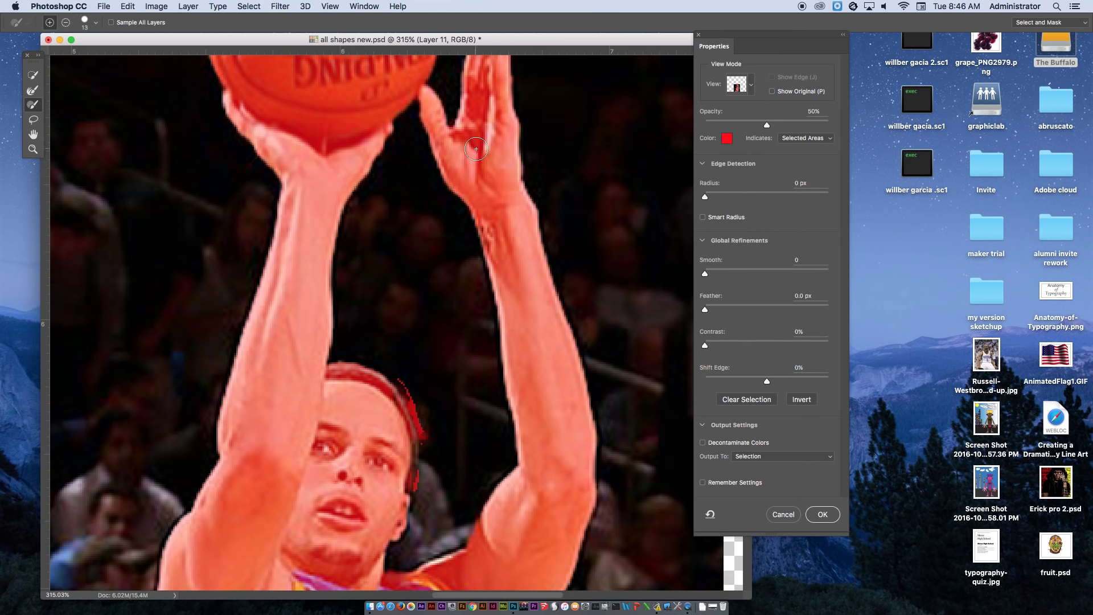
mouse_move(436, 460)
left_mouse_down()
mouse_move(415, 237)
mouse_move(390, 207)
mouse_move(470, 158)
left_mouse_up()
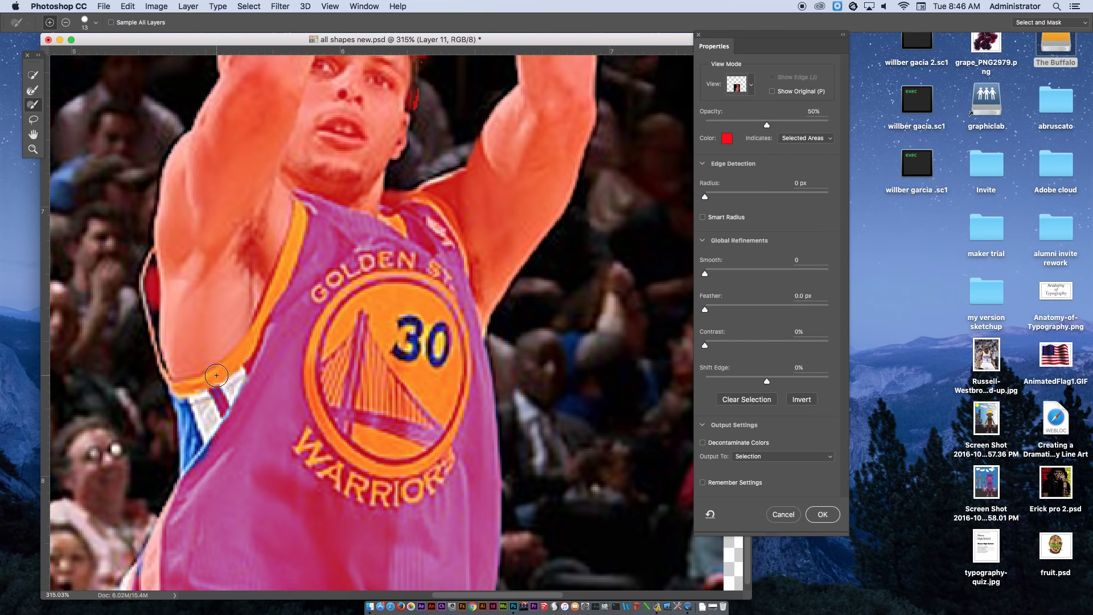
mouse_move(239, 376)
left_mouse_down()
mouse_move(227, 394)
mouse_move(195, 366)
mouse_move(194, 463)
mouse_move(204, 464)
mouse_move(190, 462)
mouse_move(187, 398)
mouse_move(157, 309)
mouse_move(159, 251)
left_mouse_up()
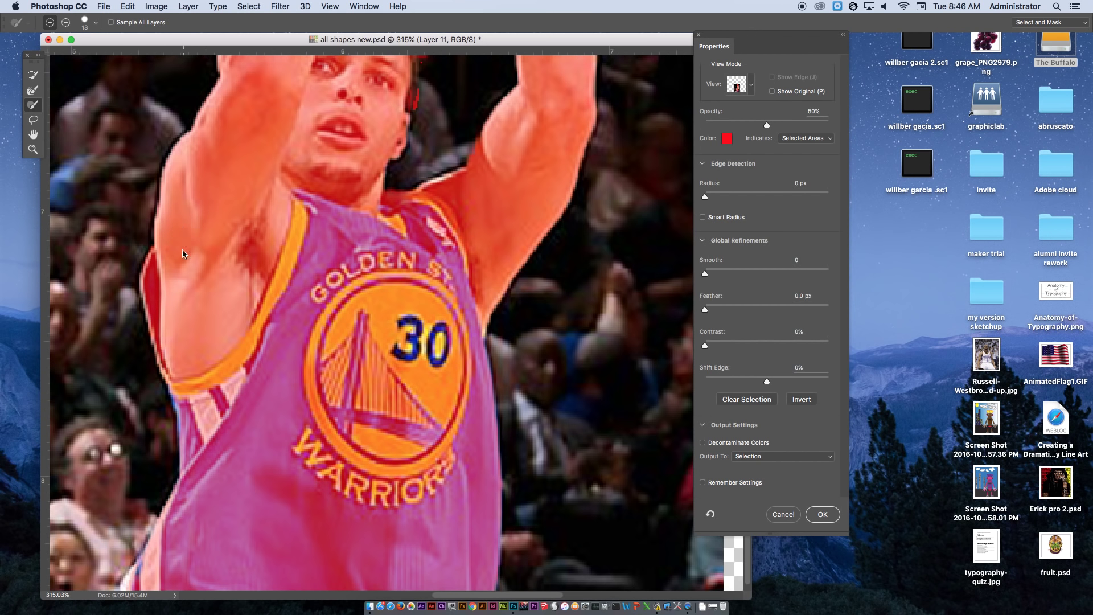
mouse_move(231, 388)
left_mouse_down()
mouse_move(247, 367)
mouse_move(335, 368)
left_mouse_up()
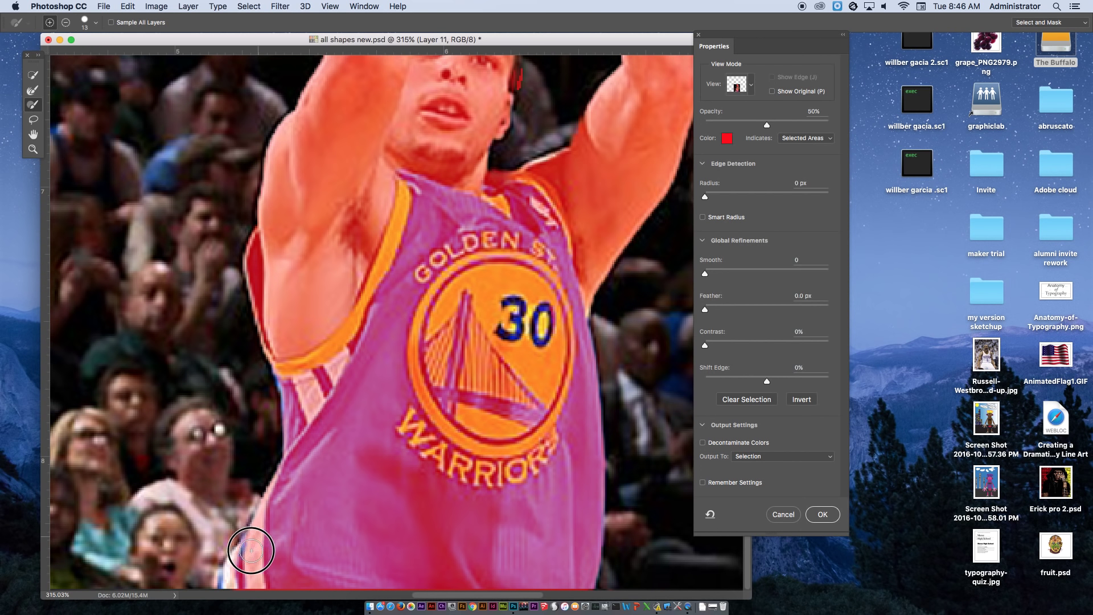
mouse_move(222, 580)
left_mouse_down()
mouse_move(280, 540)
mouse_move(291, 519)
mouse_move(246, 559)
mouse_move(267, 511)
left_mouse_up()
- Brush the background spill beside the head out of the selection and paint the edge of the hair and face back in
mouse_move(344, 451)
left_mouse_down()
mouse_move(402, 473)
mouse_move(439, 469)
mouse_move(445, 444)
left_mouse_up()
scroll(446, 444, "up", 10)
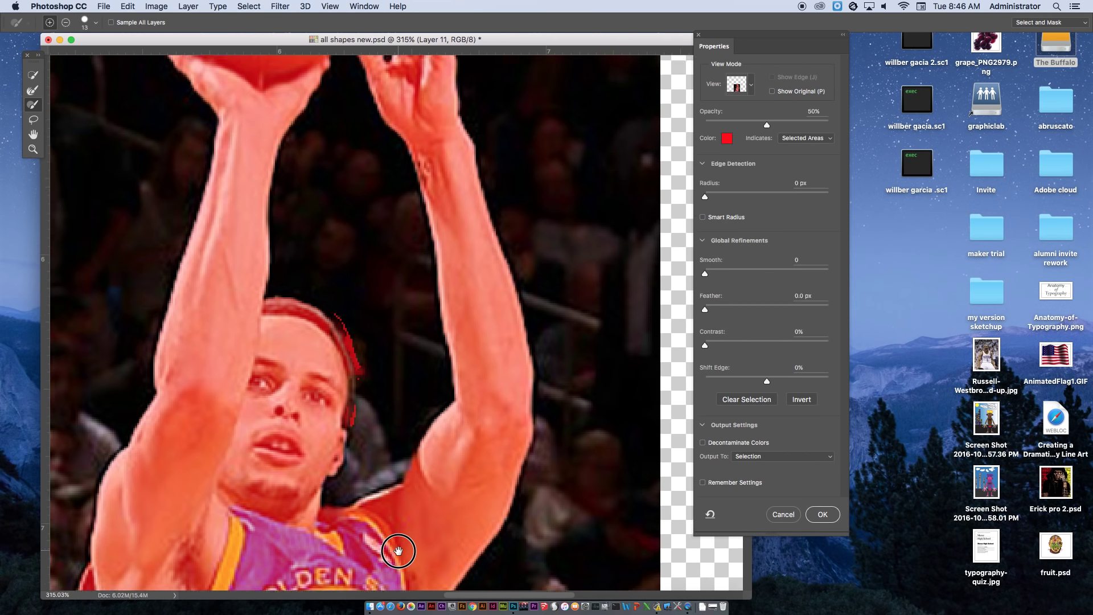
scroll(441, 270, "down", 10)
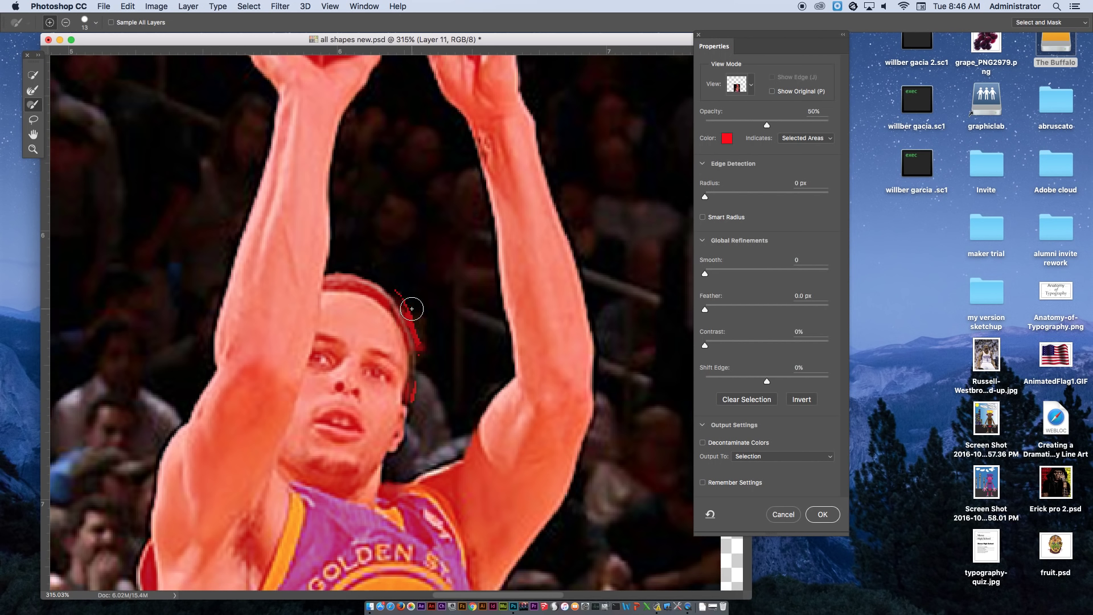
left_click(65, 22)
mouse_move(357, 260)
left_mouse_down()
mouse_move(400, 283)
mouse_move(419, 317)
mouse_move(430, 364)
mouse_move(424, 352)
mouse_move(413, 436)
left_mouse_up()
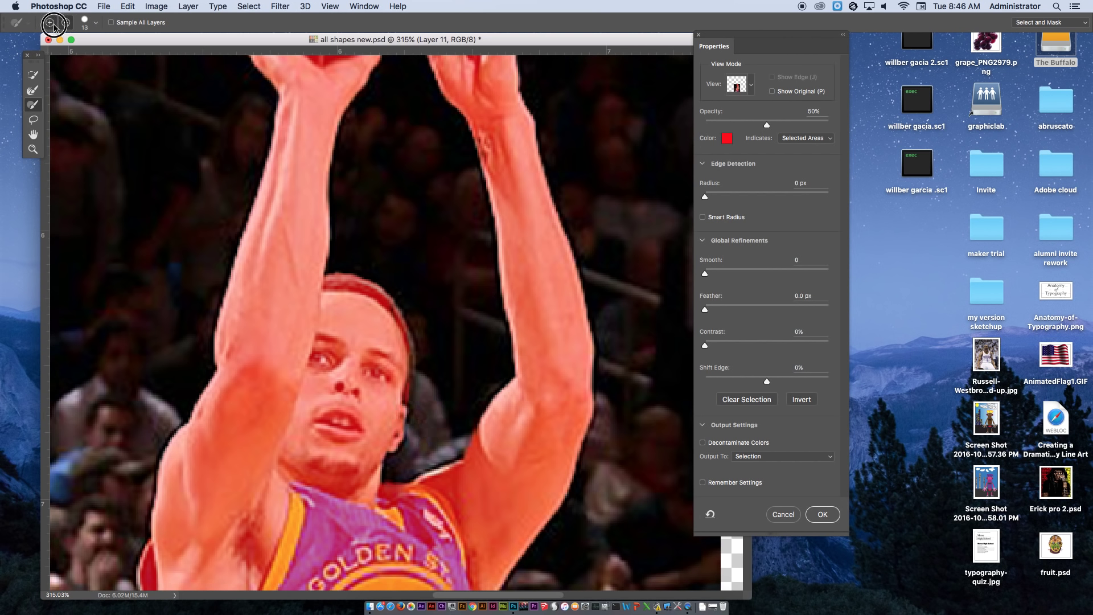
left_click_drag(405, 354, 383, 446)
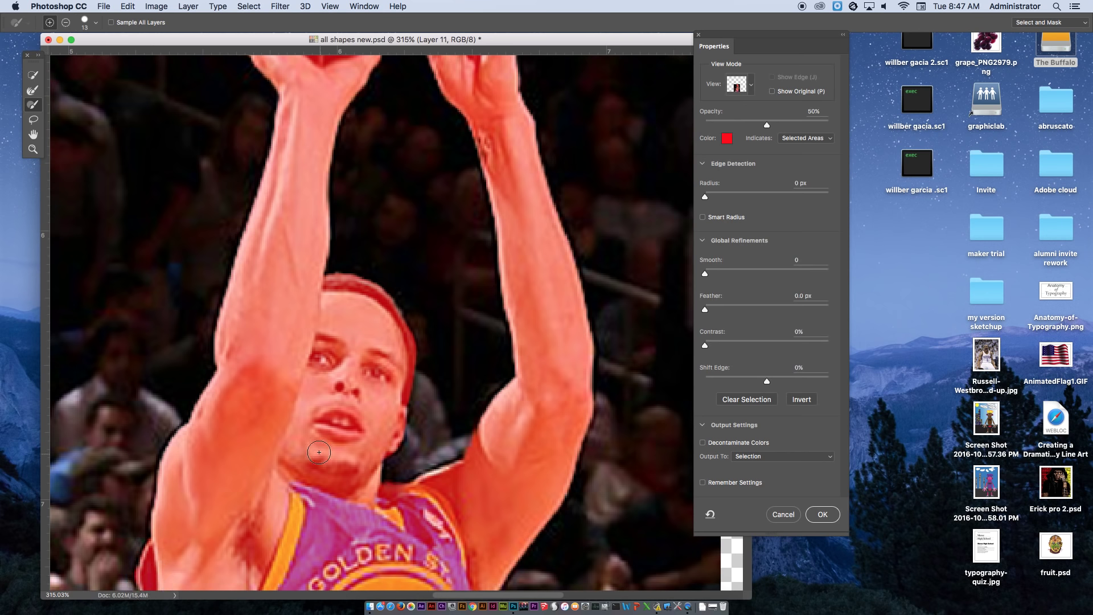
- Inspect the overlay mask around the player and basketball and review the Radius, Smooth, Feather and Contrast settings
key("super+0")
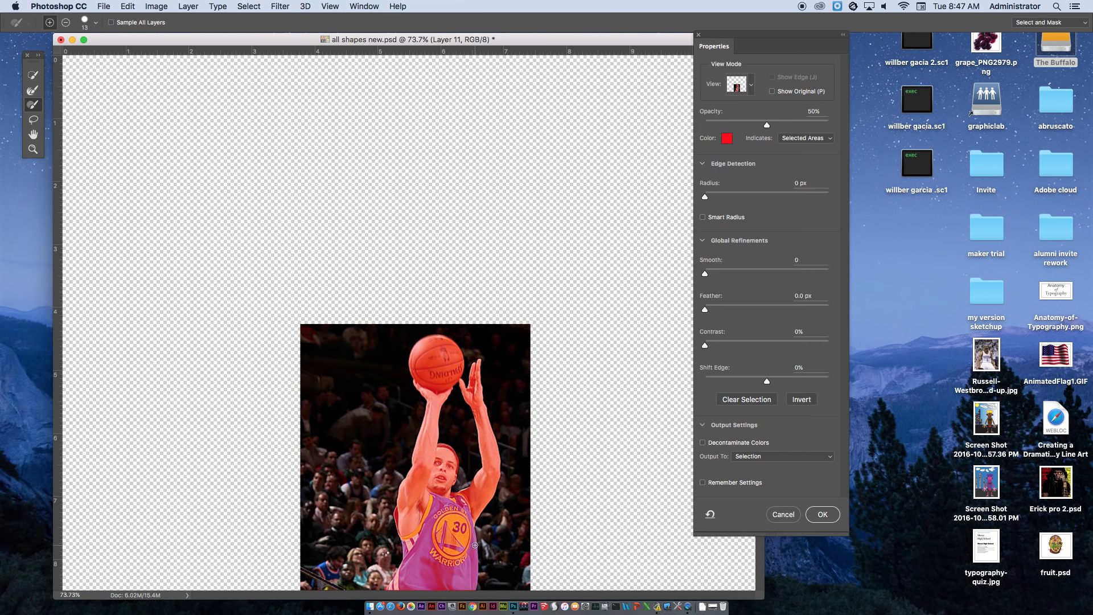
left_click(752, 86)
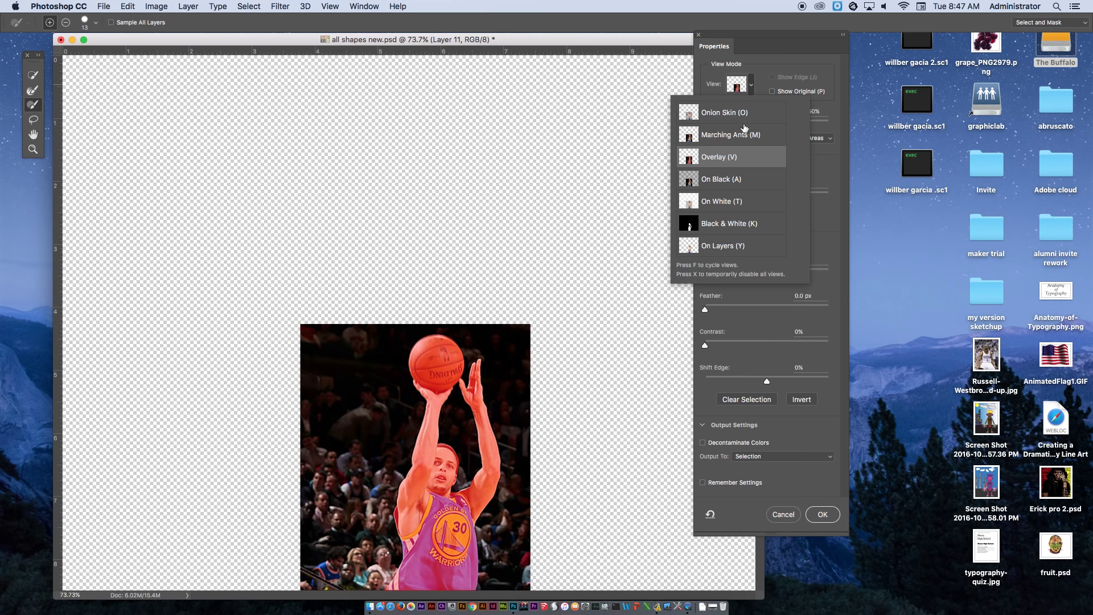
left_click(827, 160)
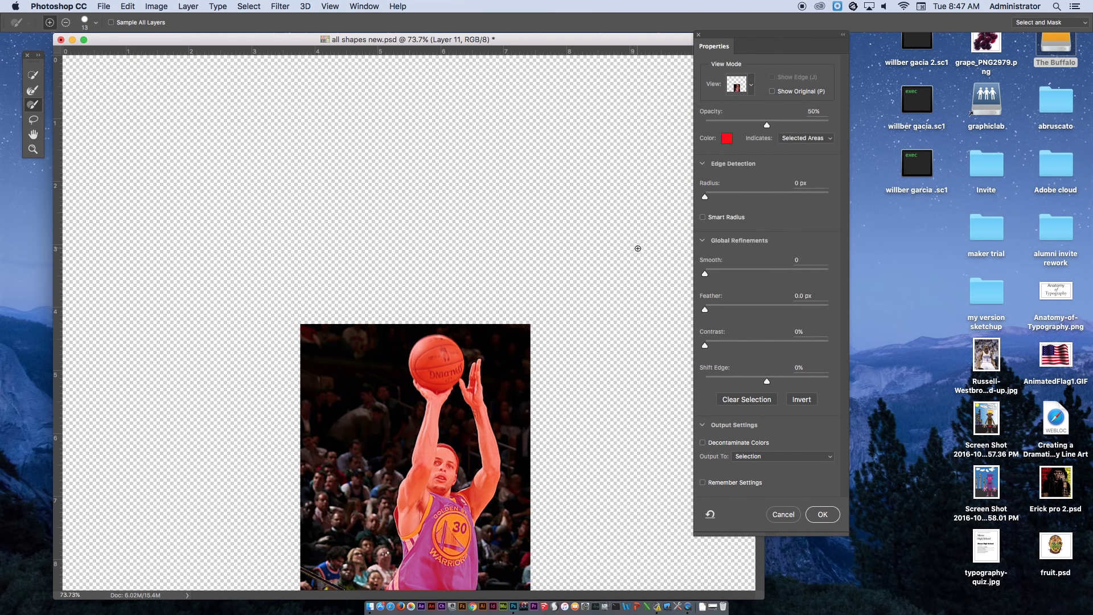
left_click_drag(436, 350, 520, 403)
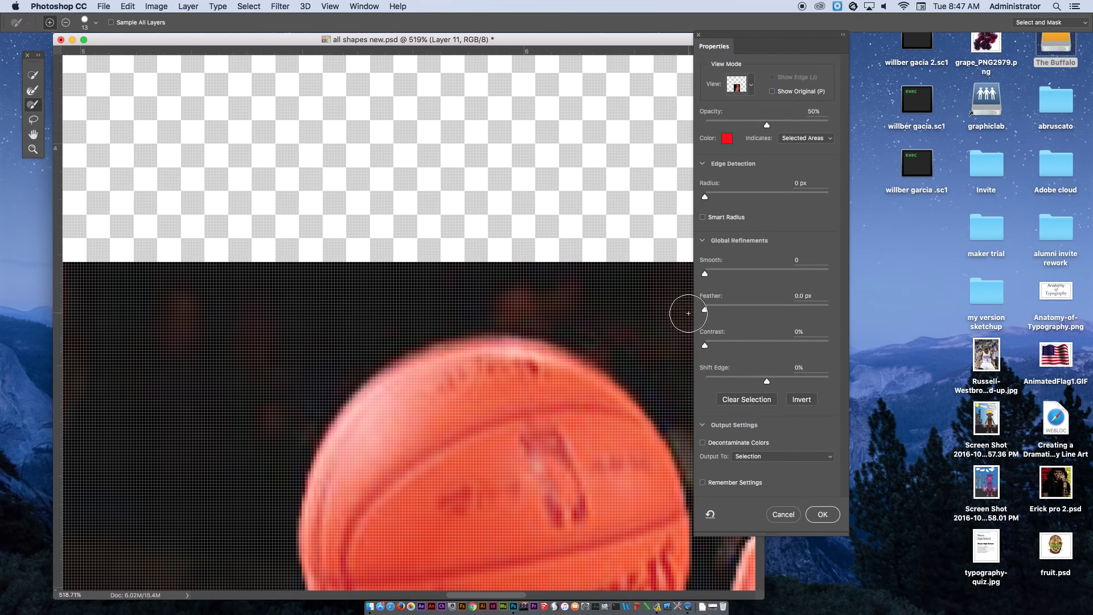
left_click(704, 202)
left_click_drag(702, 204, 674, 195)
left_click(766, 273)
left_click(708, 275)
left_click_drag(708, 311, 711, 349)
- Output the refined mask as a Selection and accept the Select and Mask result
left_click(769, 457)
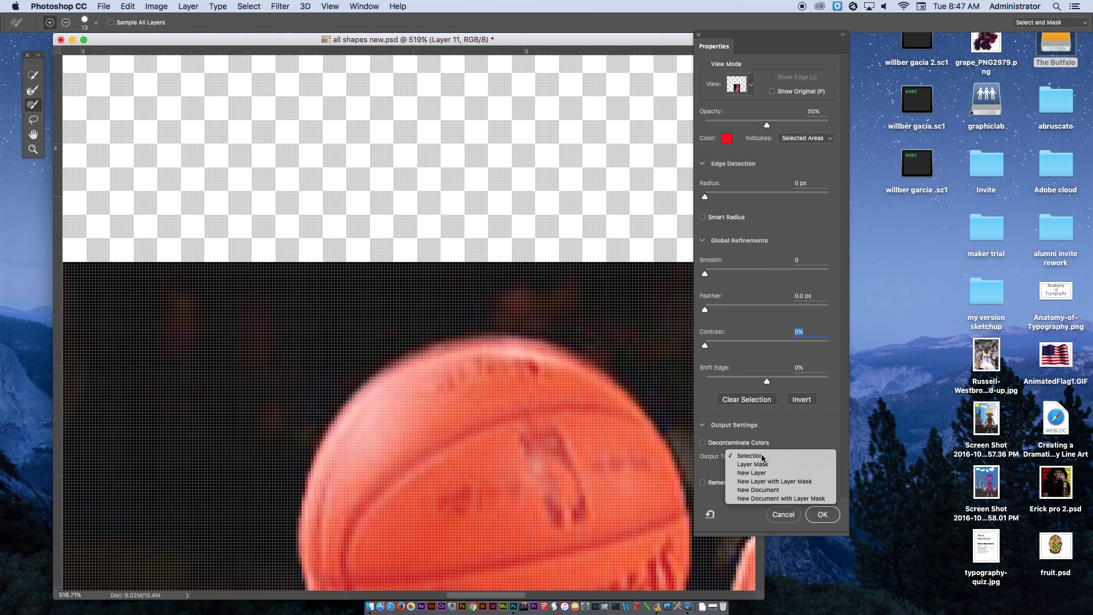
left_click(759, 456)
left_click(829, 517)
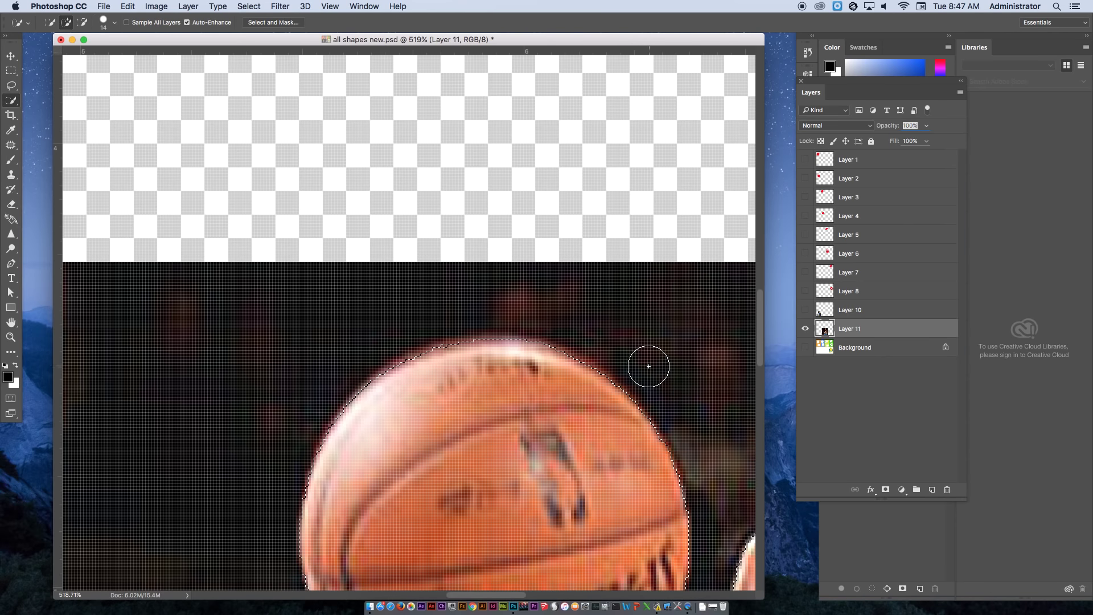
- Move the selected player onto a new layer with Layer Via Cut and delete the leftover photo layer, Layer 11
key("super+0")
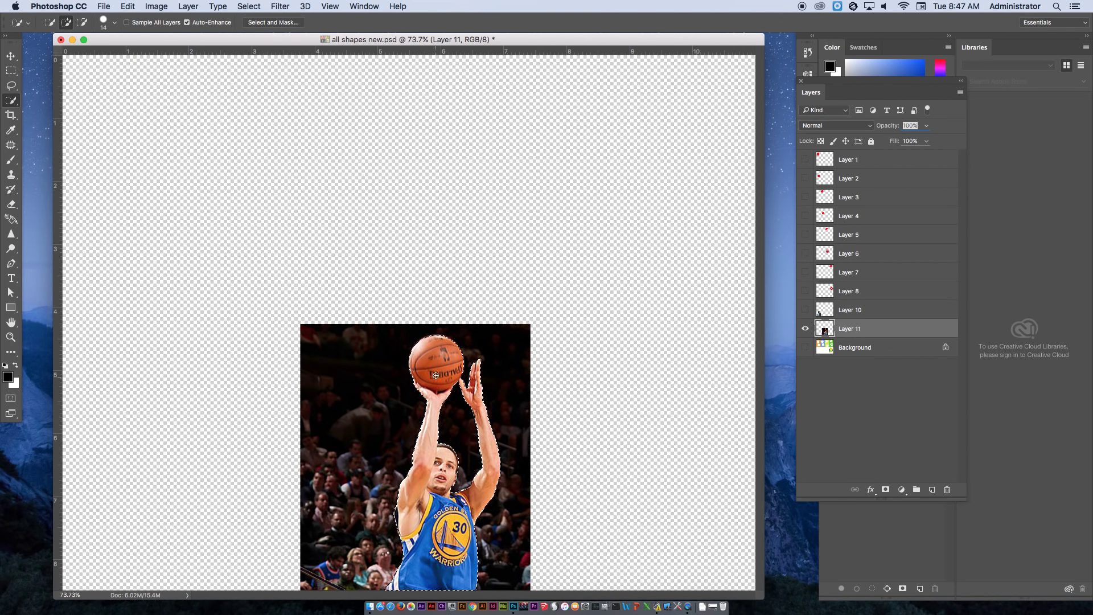
right_click(439, 409)
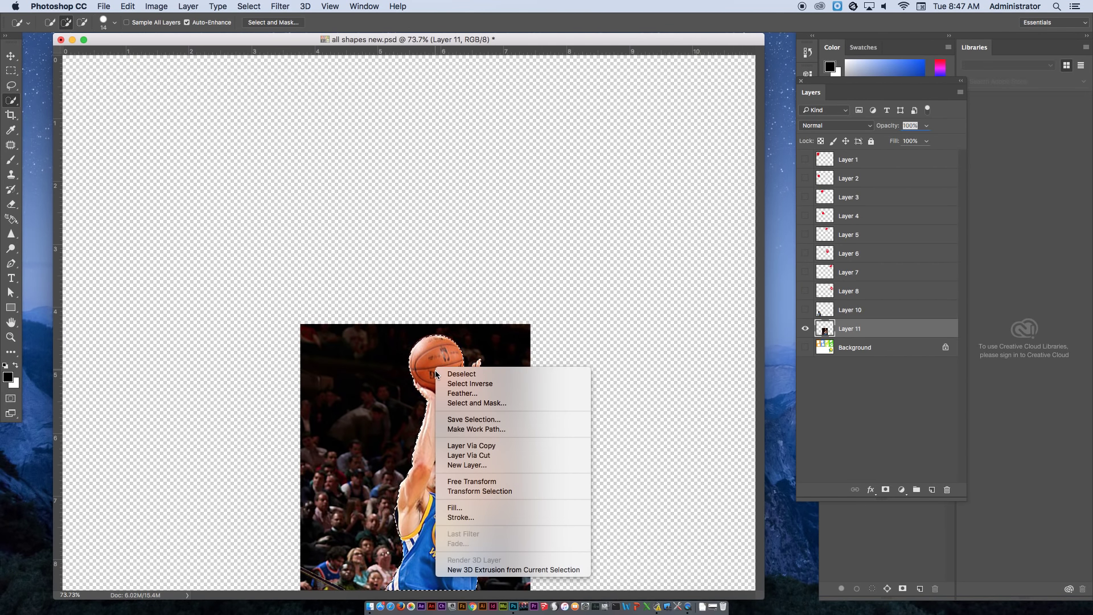
left_click(476, 455)
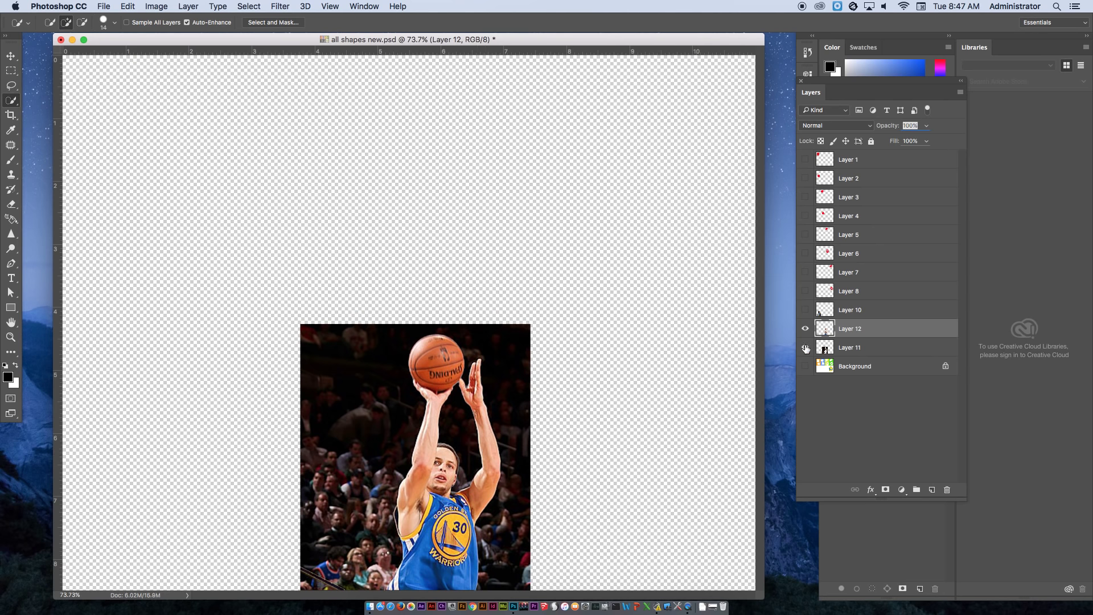
left_click(806, 347)
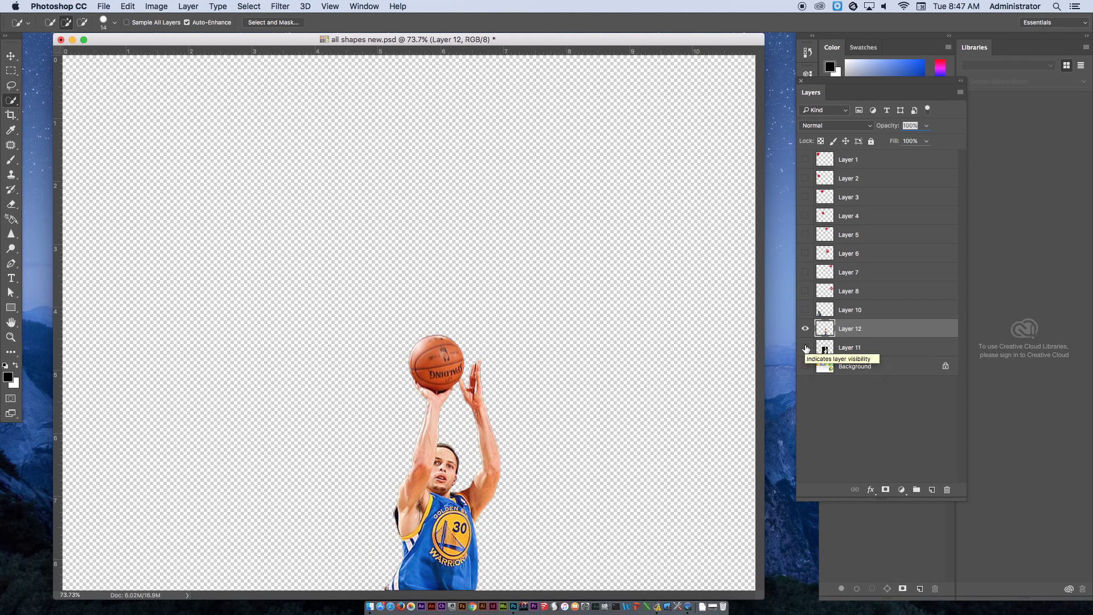
left_click(866, 349)
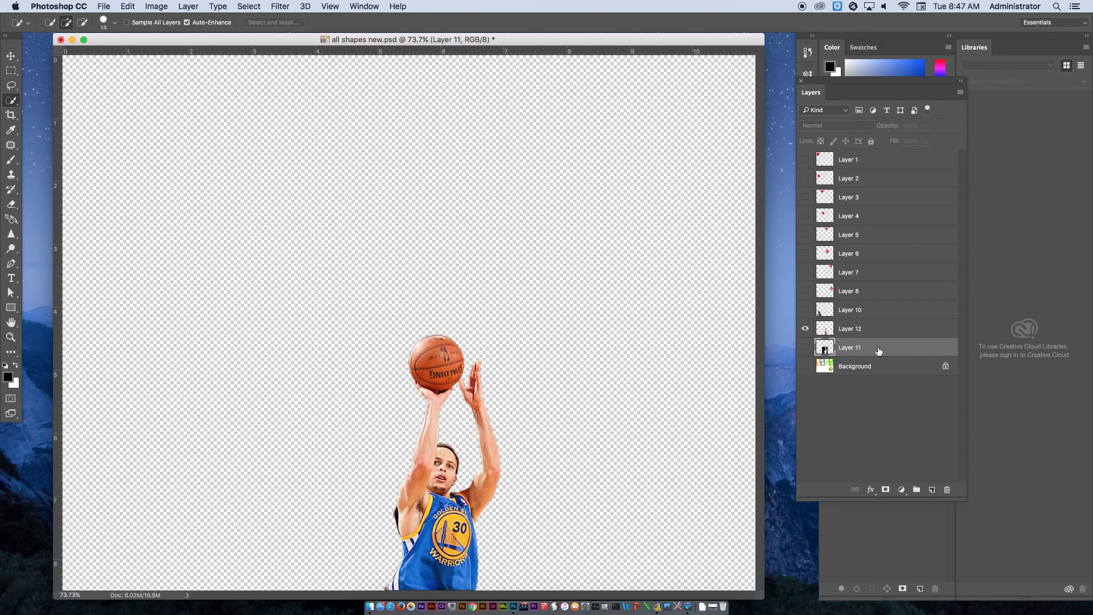
left_click_drag(878, 350, 948, 491)
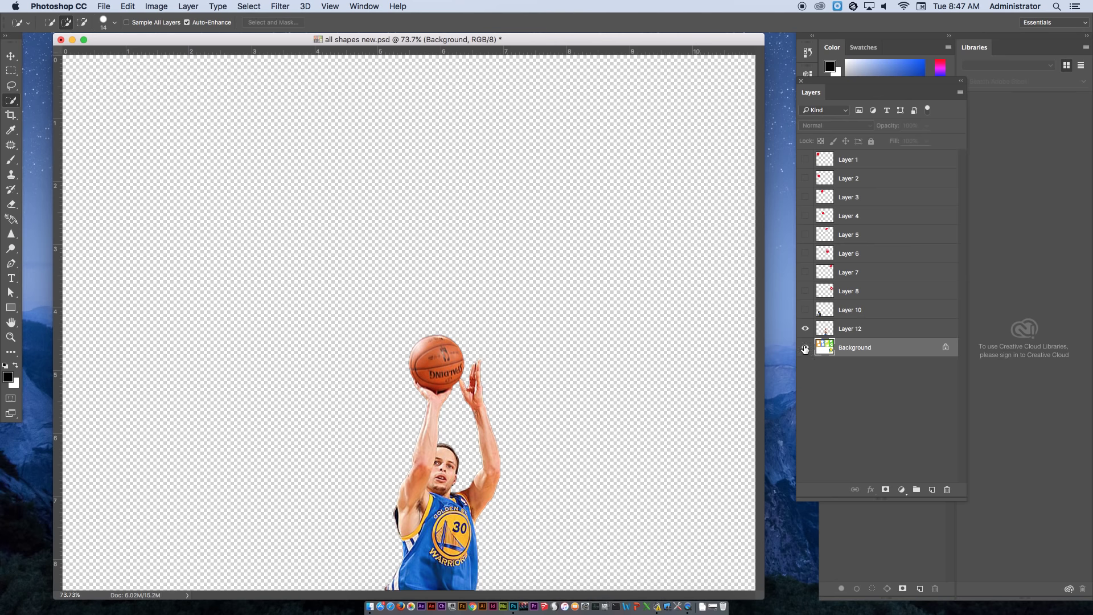
- Make the Background and all layers from Layer 1 to Layer 10 visible
left_click(806, 347)
left_click_drag(805, 310, 805, 160)
left_click(806, 347)
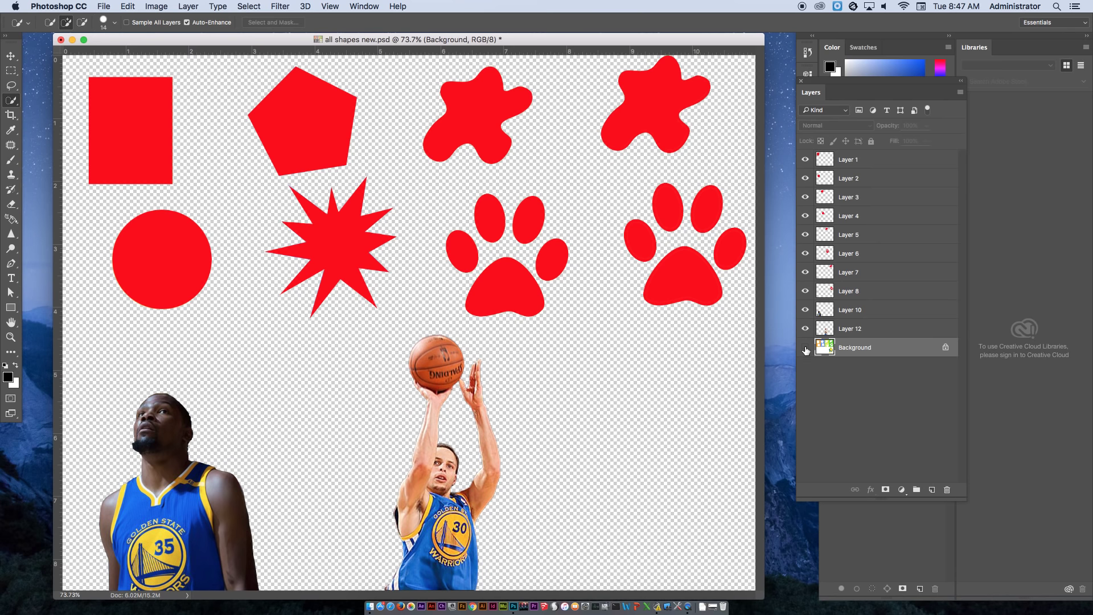
left_click(805, 348)
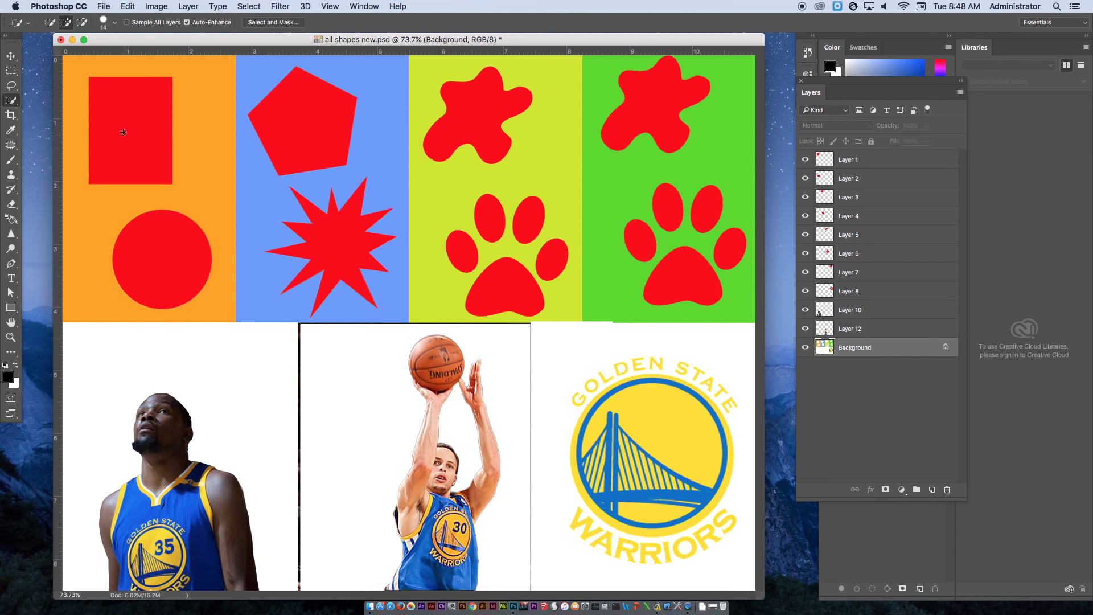
- Select the white Golden State Warriors logo panel with the Rectangular Marquee, cut it onto a new layer and hide the Background
left_click_drag(11, 70, 51, 61)
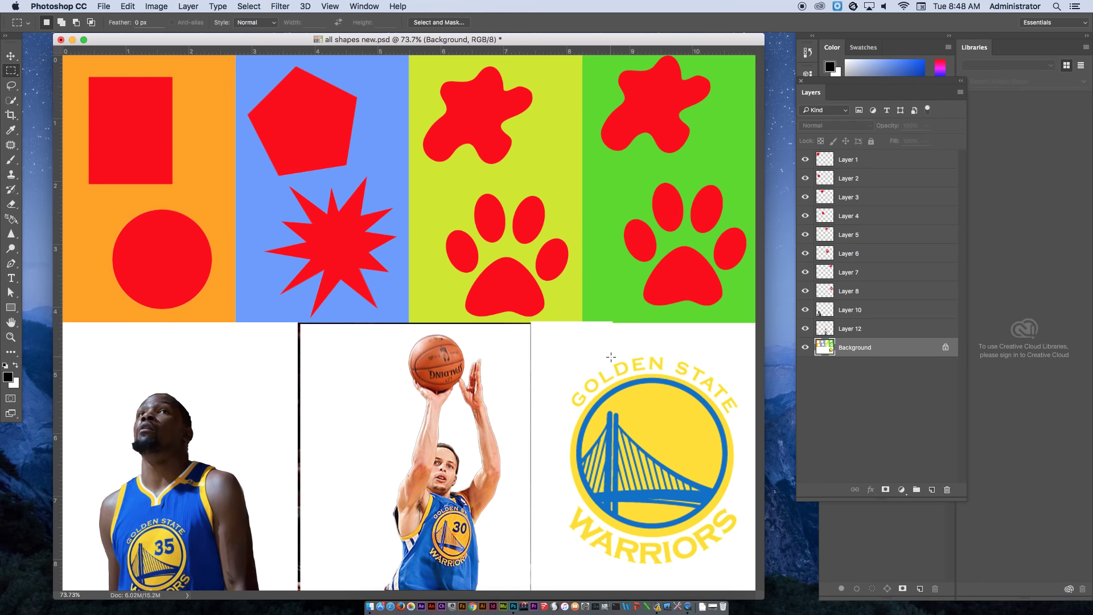
left_click_drag(536, 325, 755, 590)
right_click(678, 458)
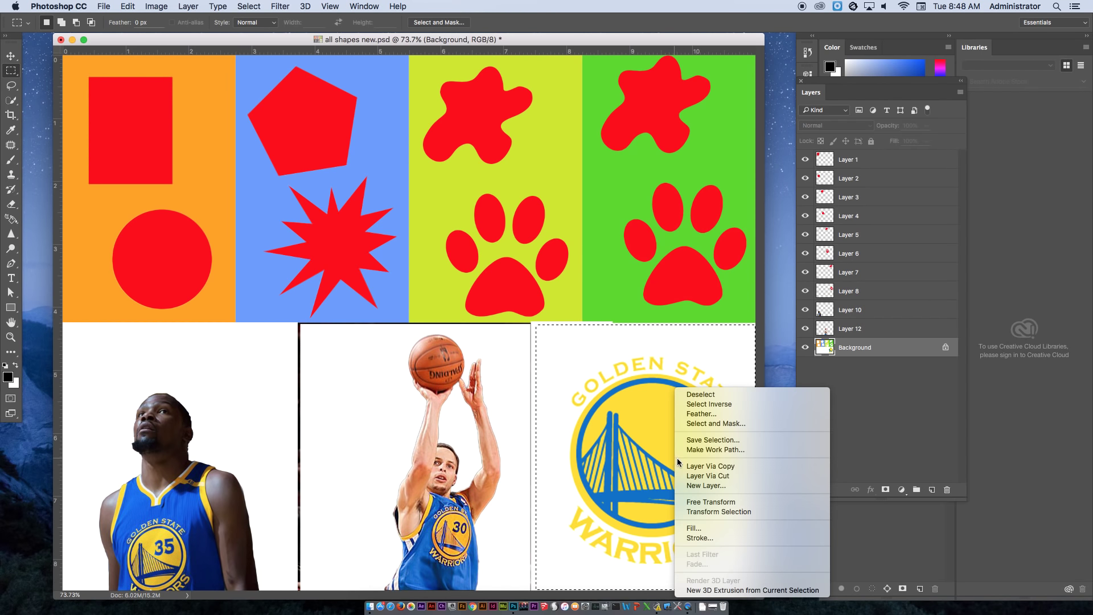
left_click(718, 477)
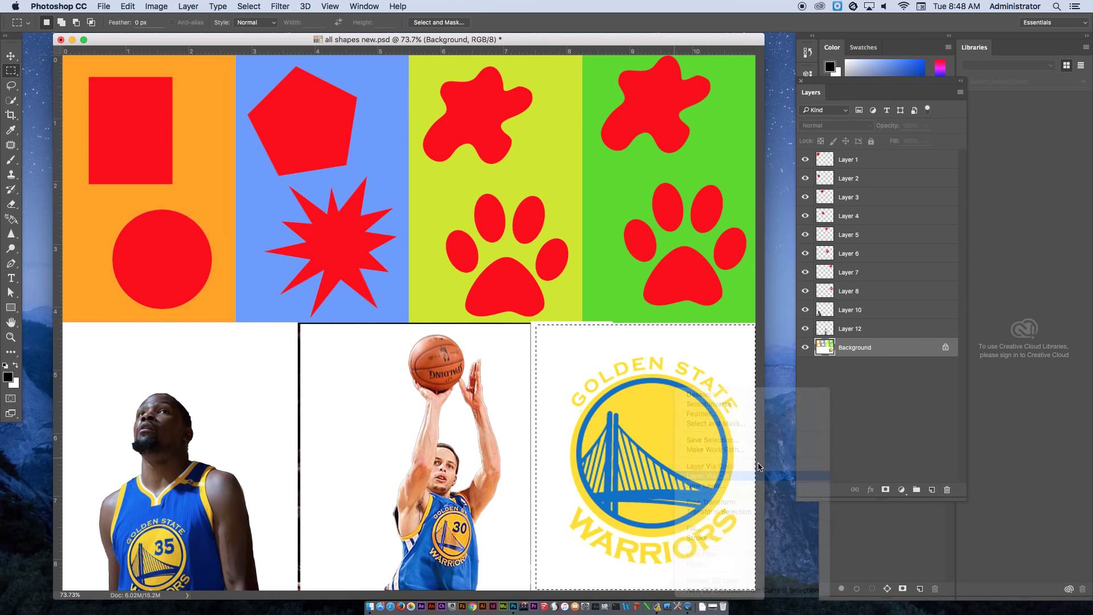
left_click(806, 367)
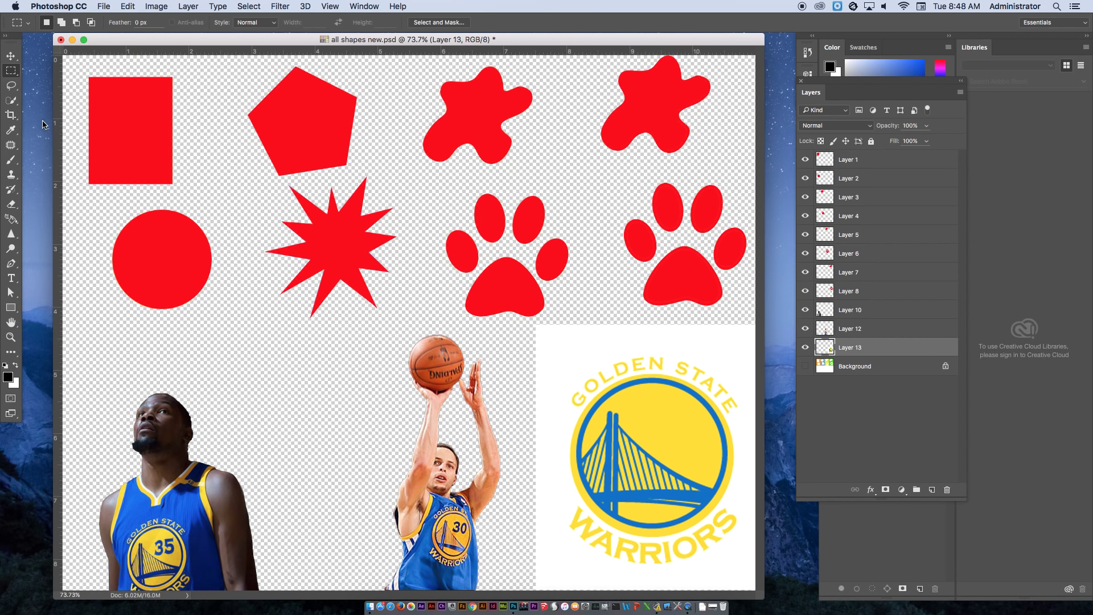
- Select the white area around the Warriors logo with the Magic Wand at tolerance 50, delete it and deselect
right_click(11, 100)
left_click(48, 113)
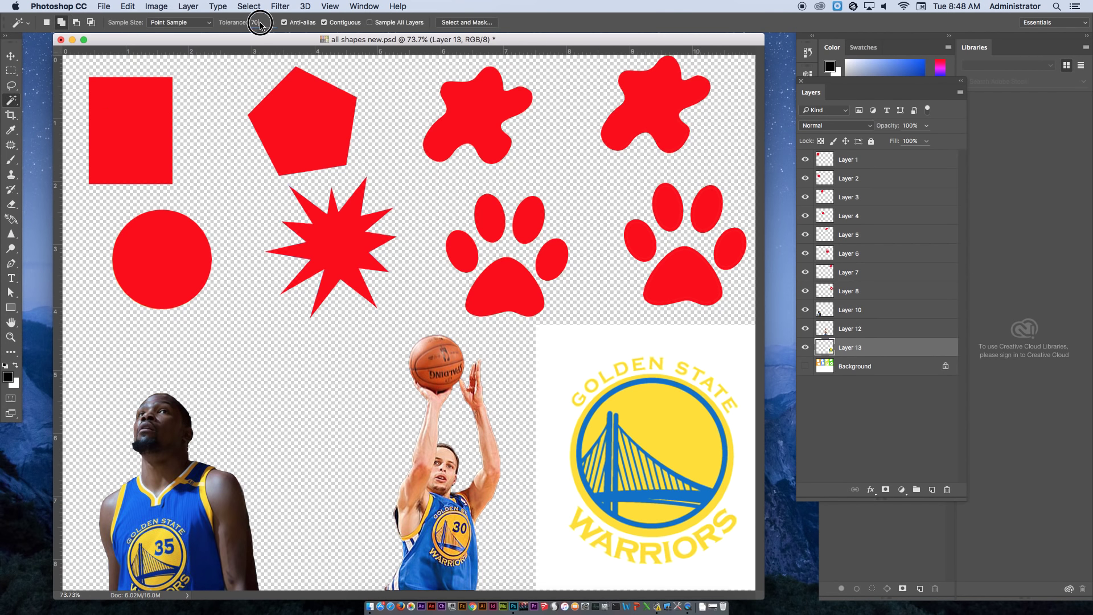
left_click(242, 24)
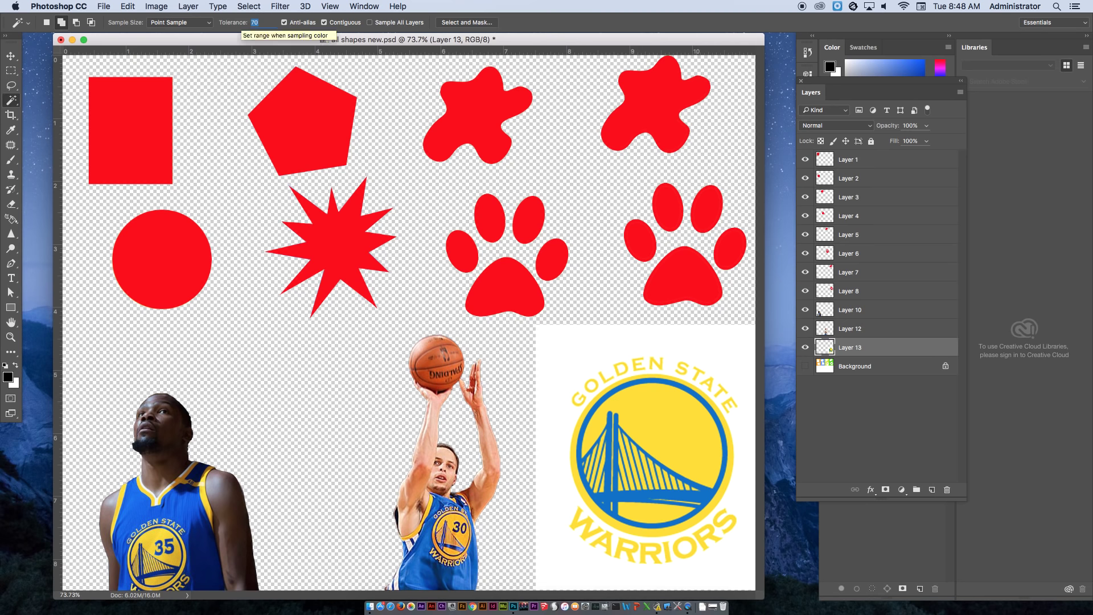
left_click(607, 354)
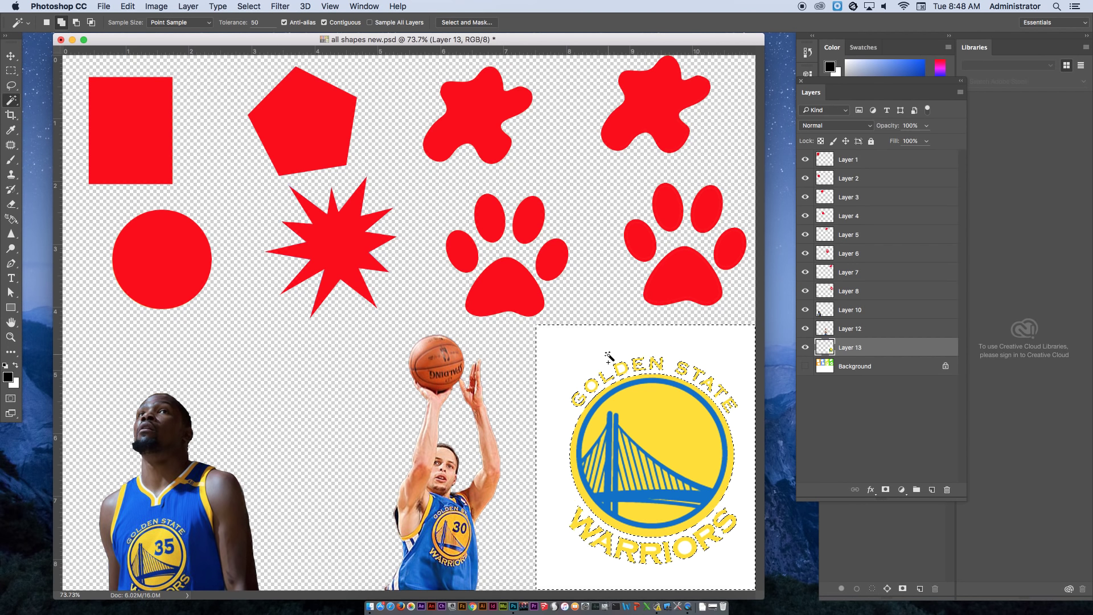
key("Delete")
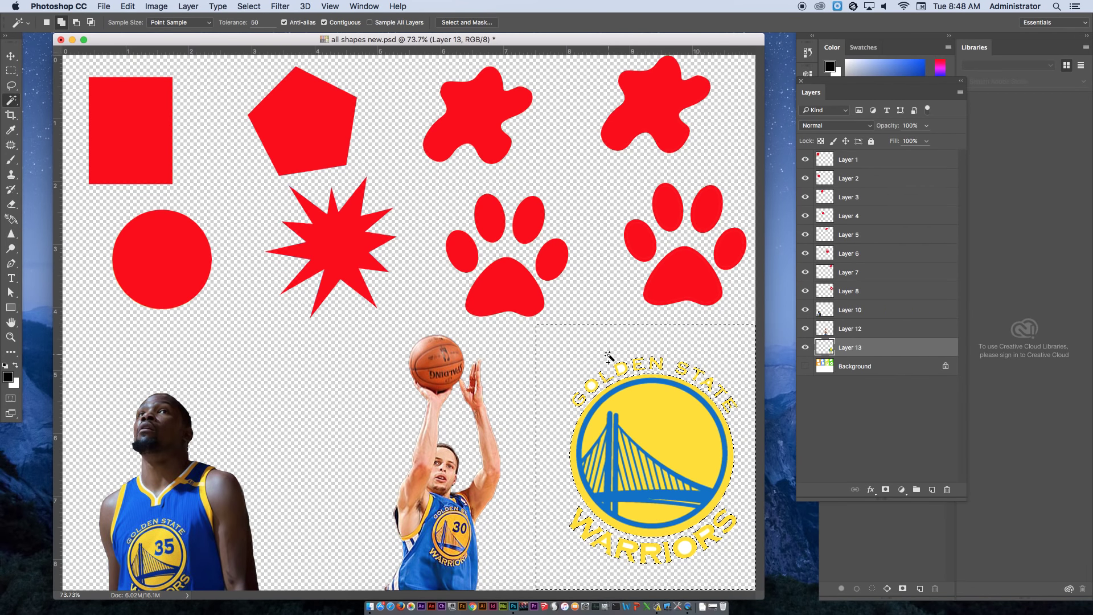
left_click(249, 5)
left_click(256, 27)
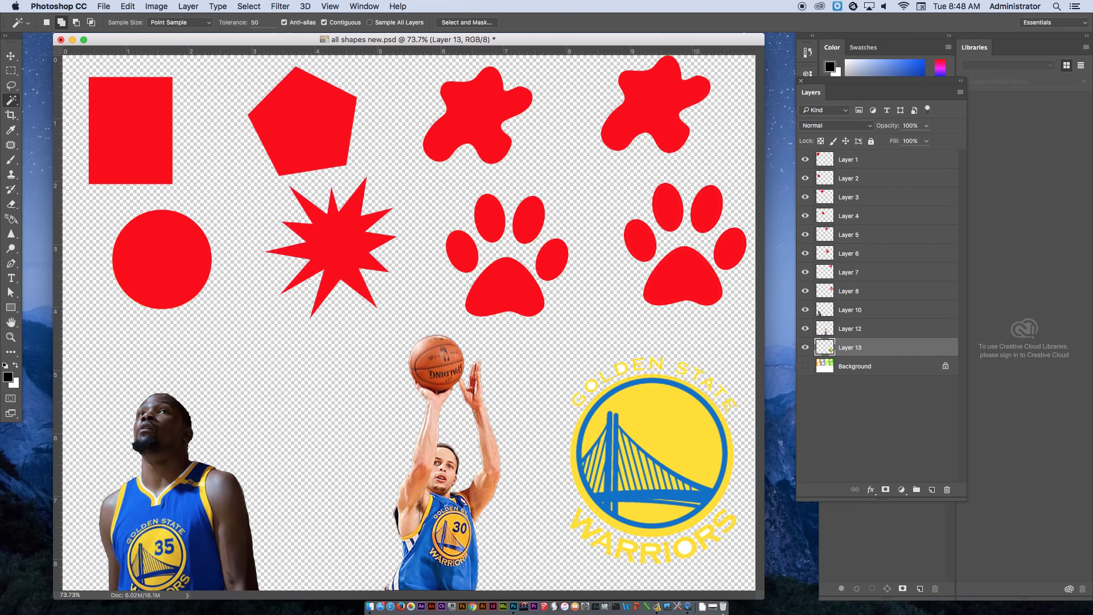
- Remove the leftover white inside the letters of GOLDEN STATE and WARRIORS with the Magic Wand, and deselect
left_click_drag(581, 372, 285, 206)
scroll(285, 205, "down", 4)
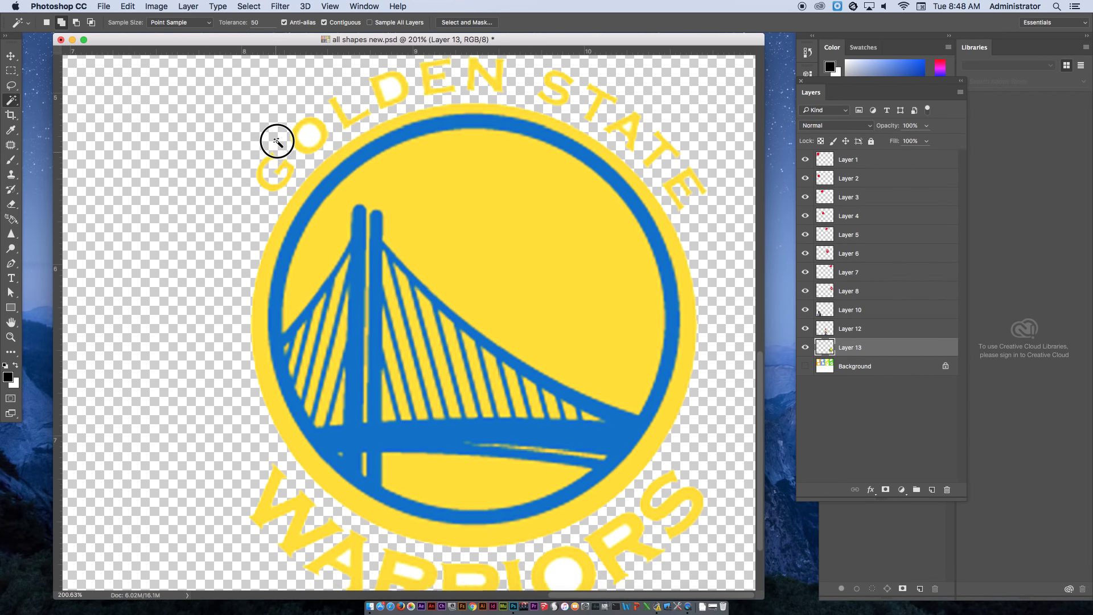
left_click(320, 116)
left_click(393, 71)
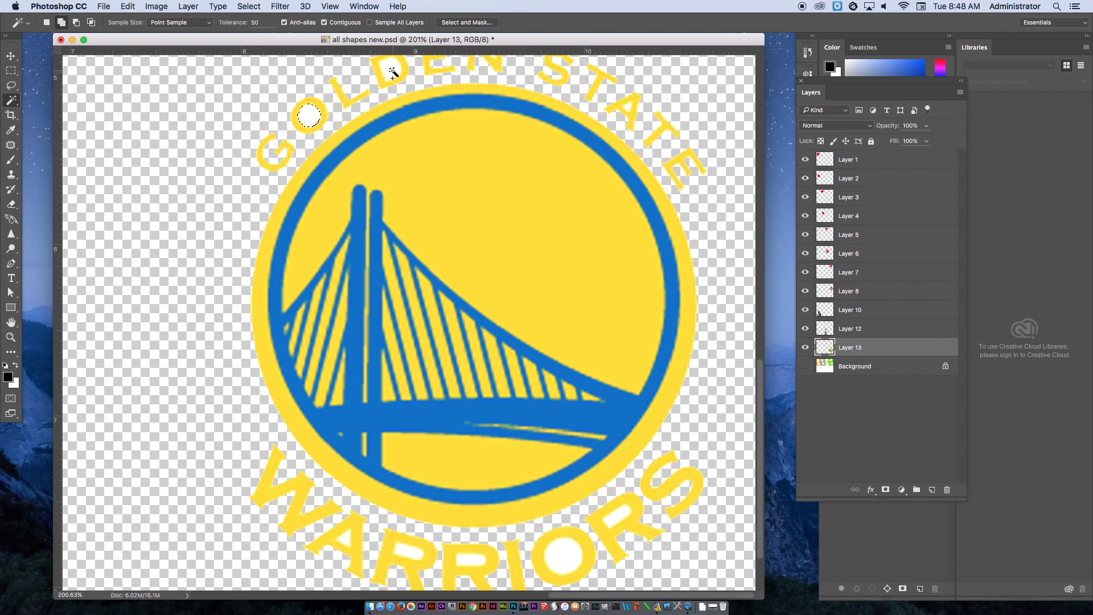
left_click(629, 108)
left_click(612, 513)
left_click(557, 559)
left_click(473, 559)
left_click(411, 551)
left_click(344, 538)
key("super+d")
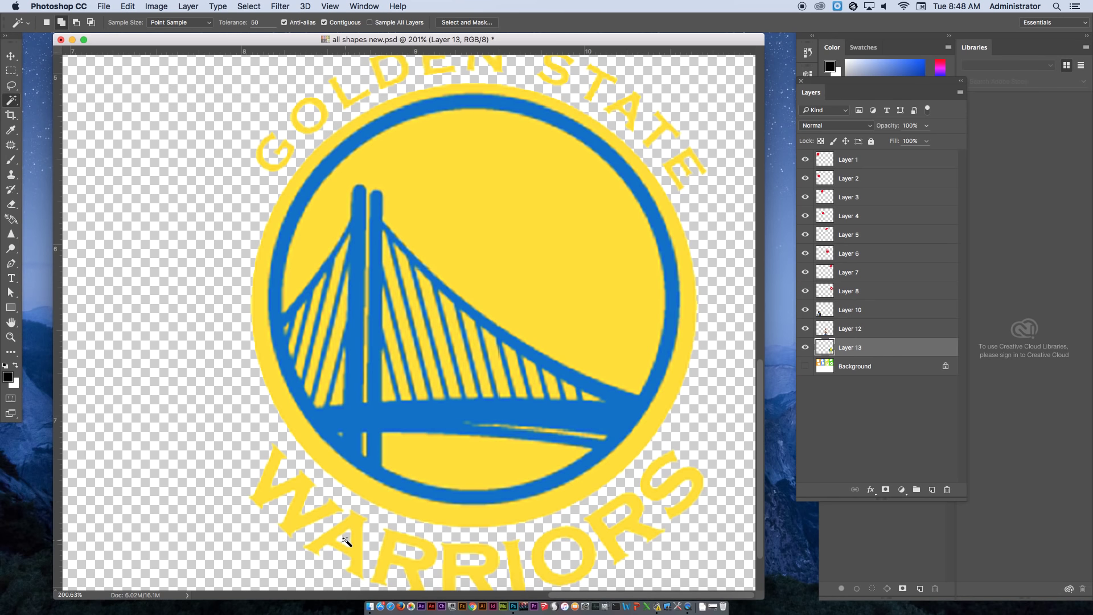
key("super+0")
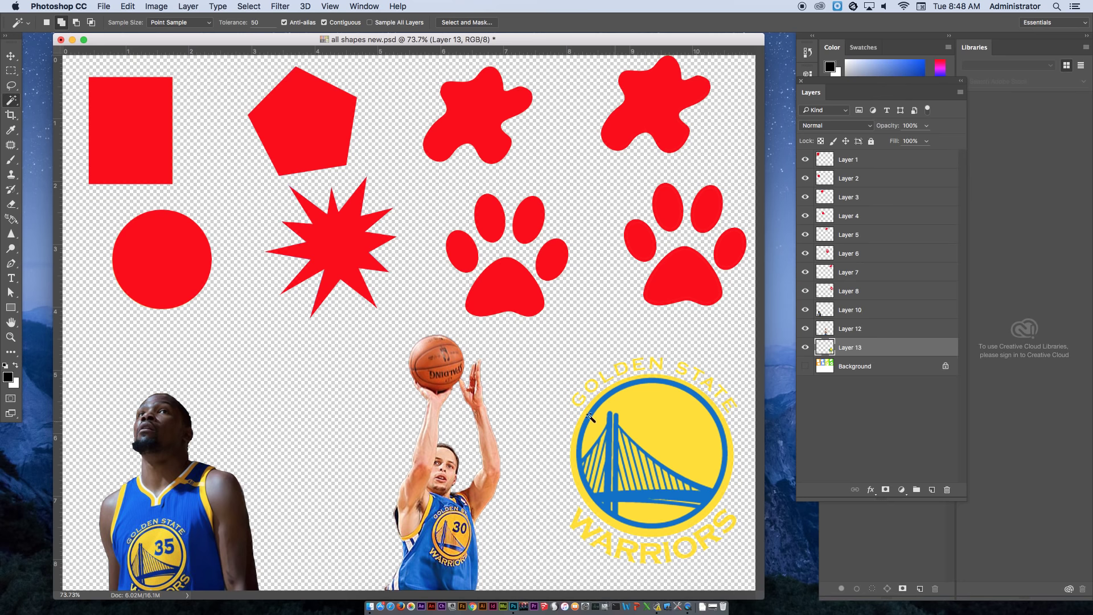
- Choose the Paint Bucket tool and set the foreground color to blue 004eff
left_click_drag(11, 219, 45, 229)
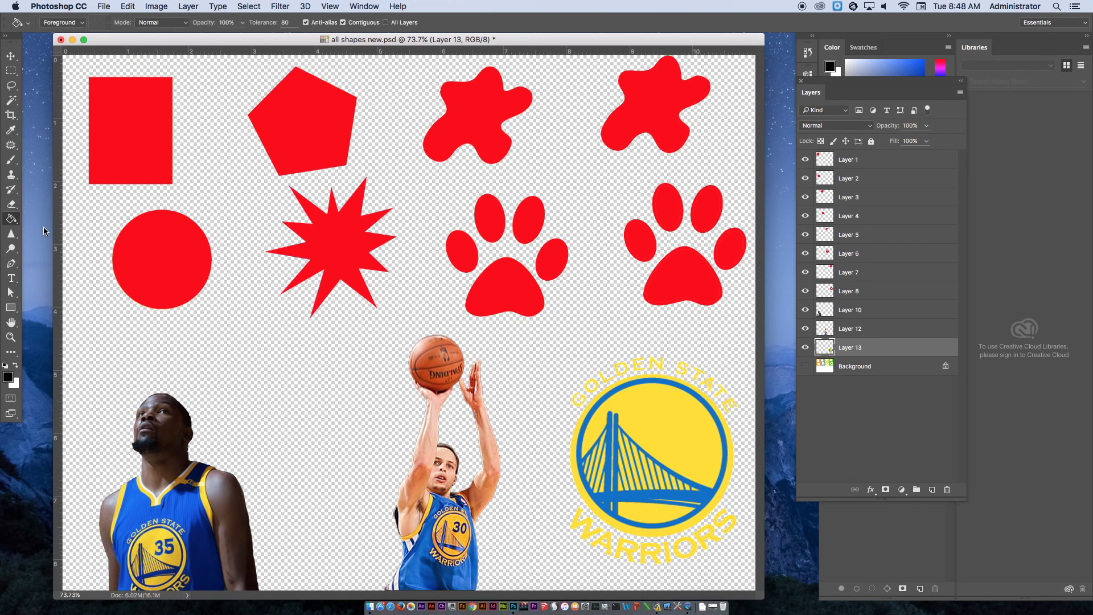
left_click(9, 378)
left_click_drag(387, 228, 461, 175)
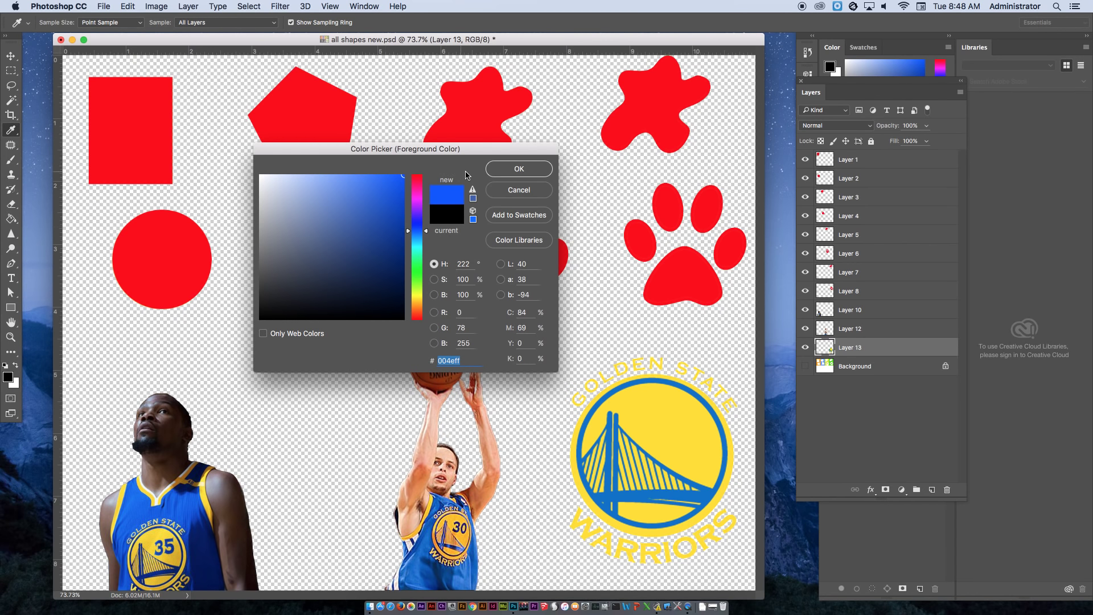
left_click(519, 170)
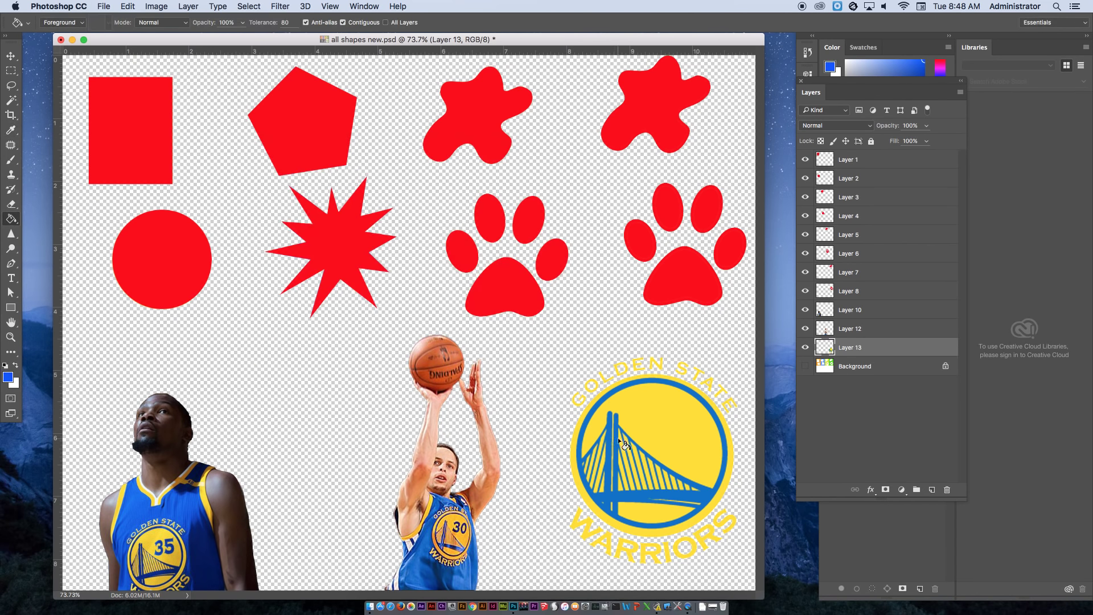
- Fill the yellow letters of WARRIORS in the logo with the blue foreground color
left_click(588, 524)
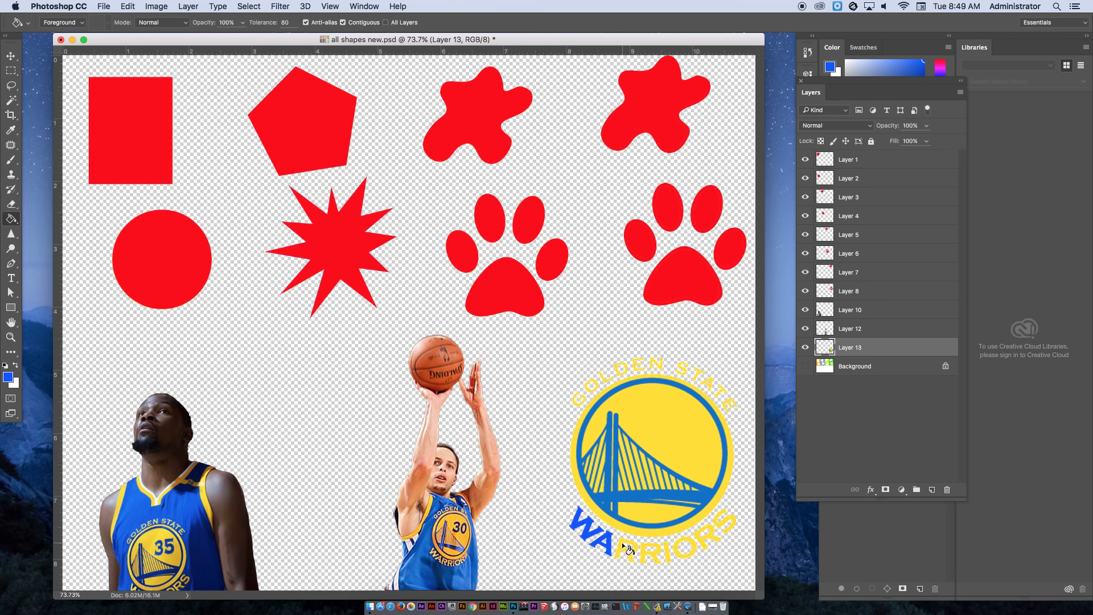
left_click(613, 534)
left_click(652, 547)
left_click(681, 545)
left_click(701, 541)
left_click(719, 525)
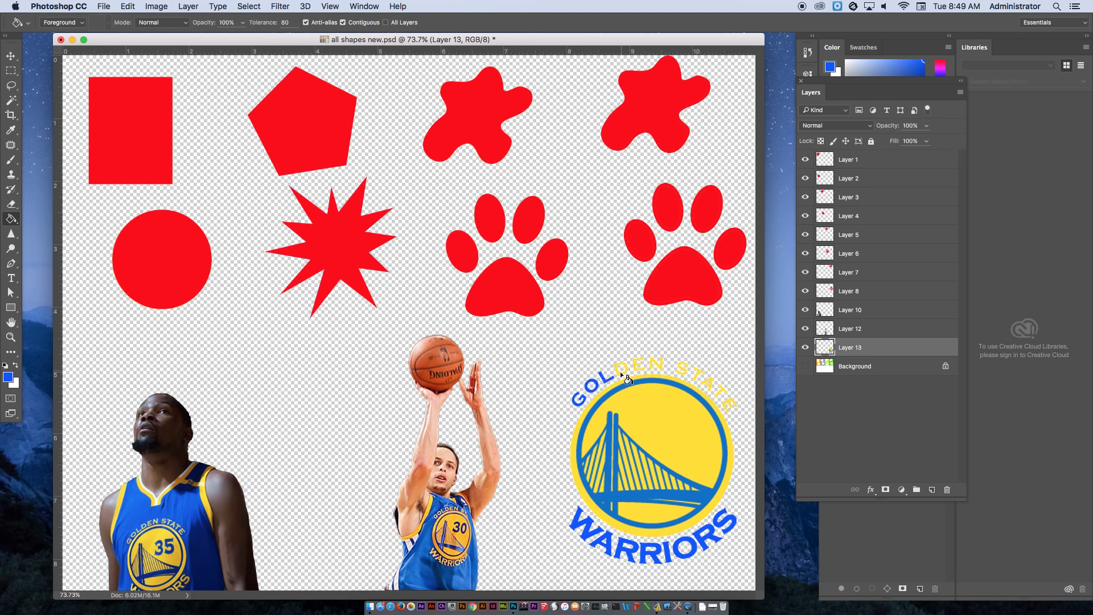
- Fill the remaining yellow letters of GOLDEN STATE with the same blue
left_click(635, 366)
left_click(656, 364)
left_click(684, 370)
left_click(700, 375)
left_click(710, 383)
left_click(722, 395)
left_click(730, 407)
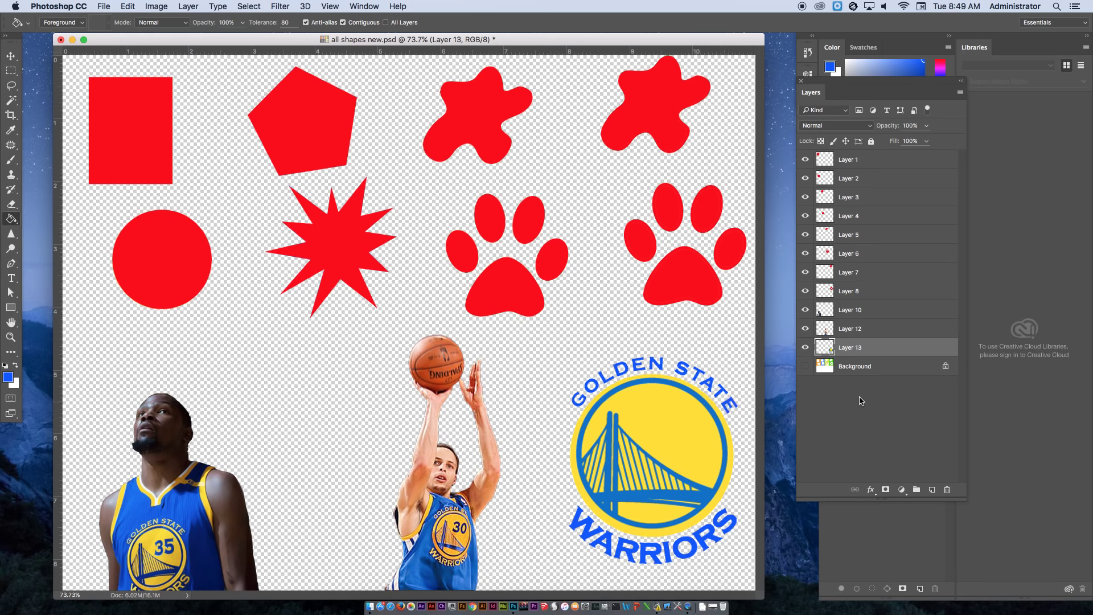
- Open the Layer Style settings of Layer 13 and add a Drop Shadow effect
double_click(925, 348)
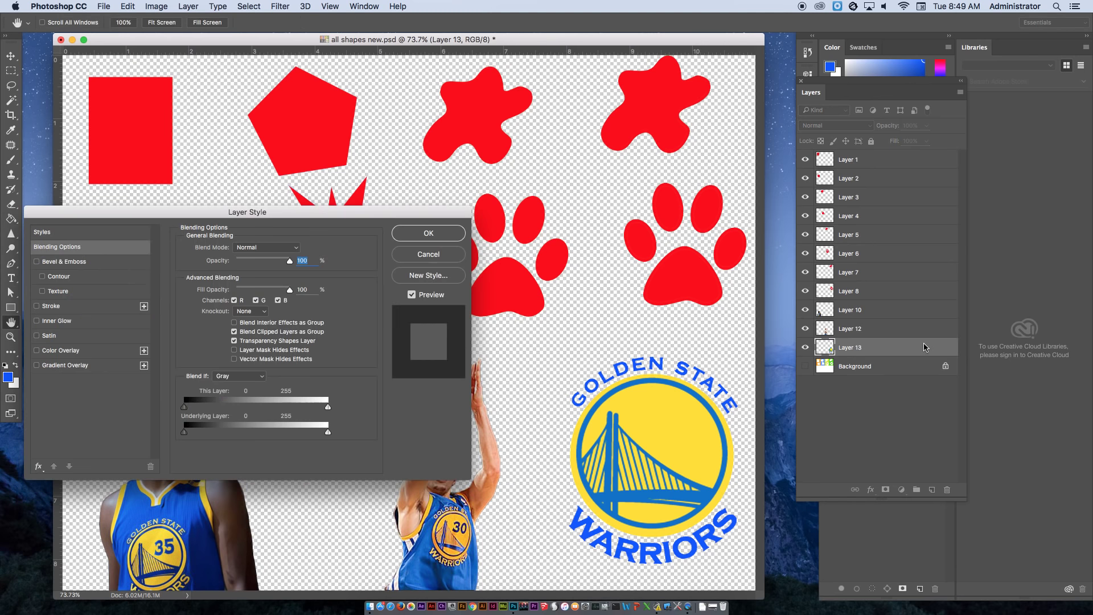
left_click_drag(374, 212, 908, 57)
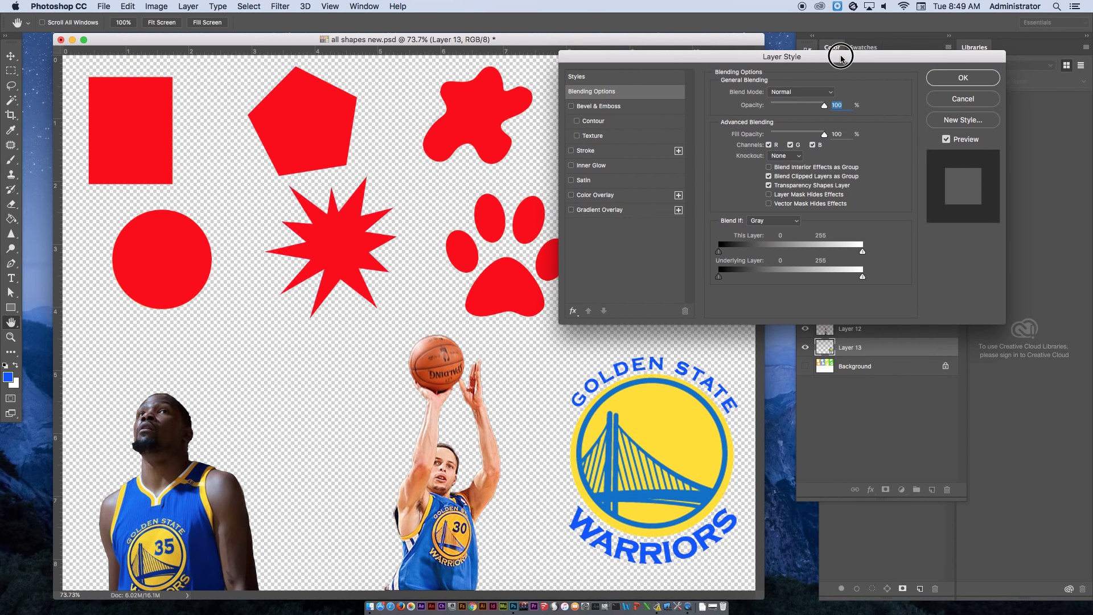
left_click(573, 311)
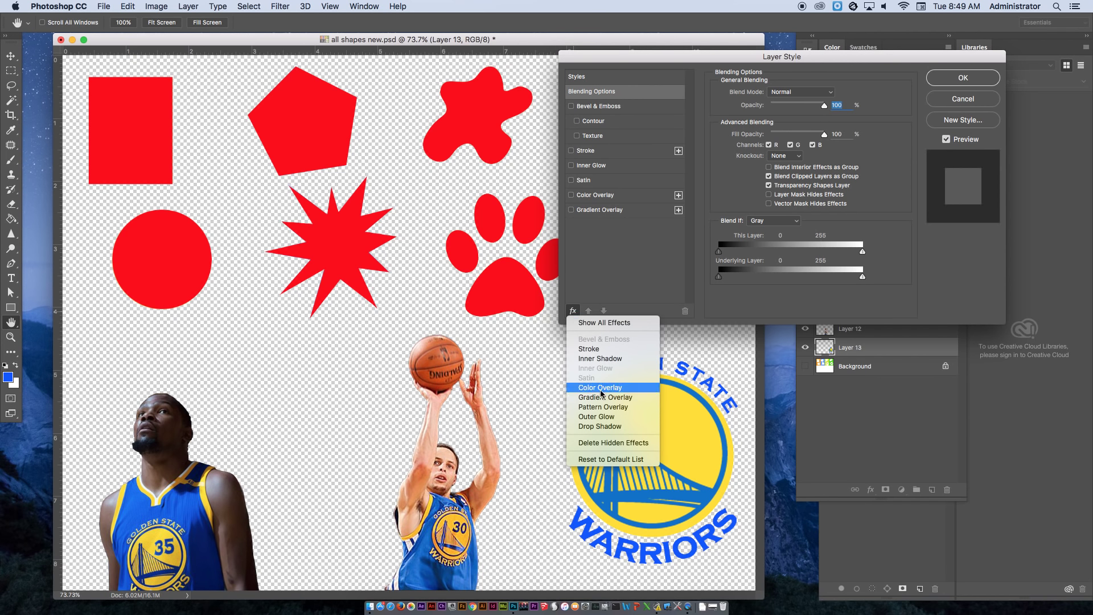
key("Escape")
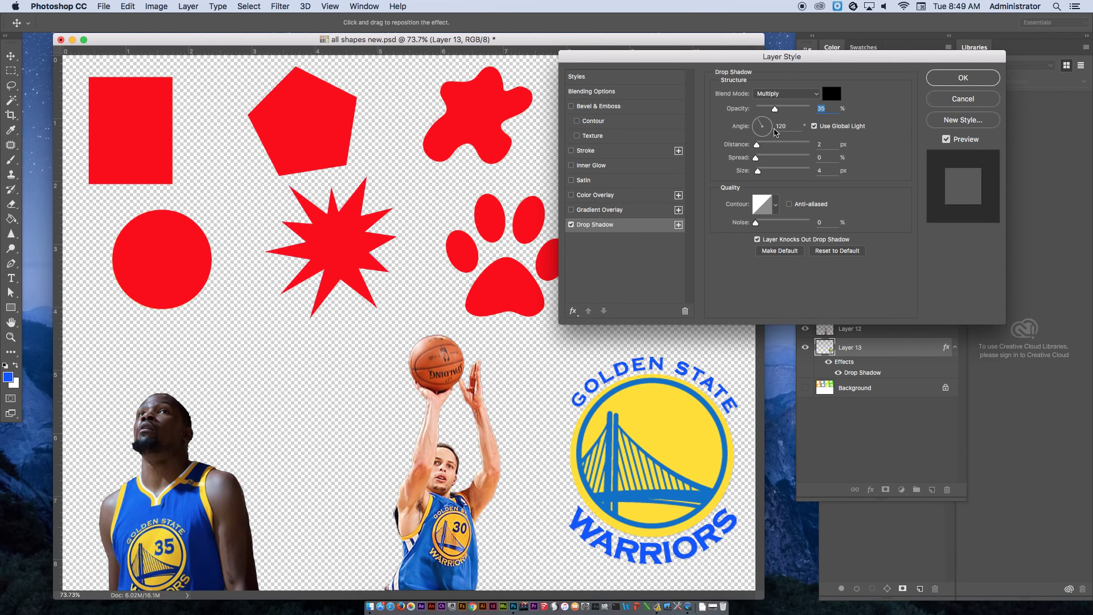
- Set the Drop Shadow to Normal blend mode, bright green, 100% opacity, 0 px distance, 20% spread and 49 px size
left_click(810, 96)
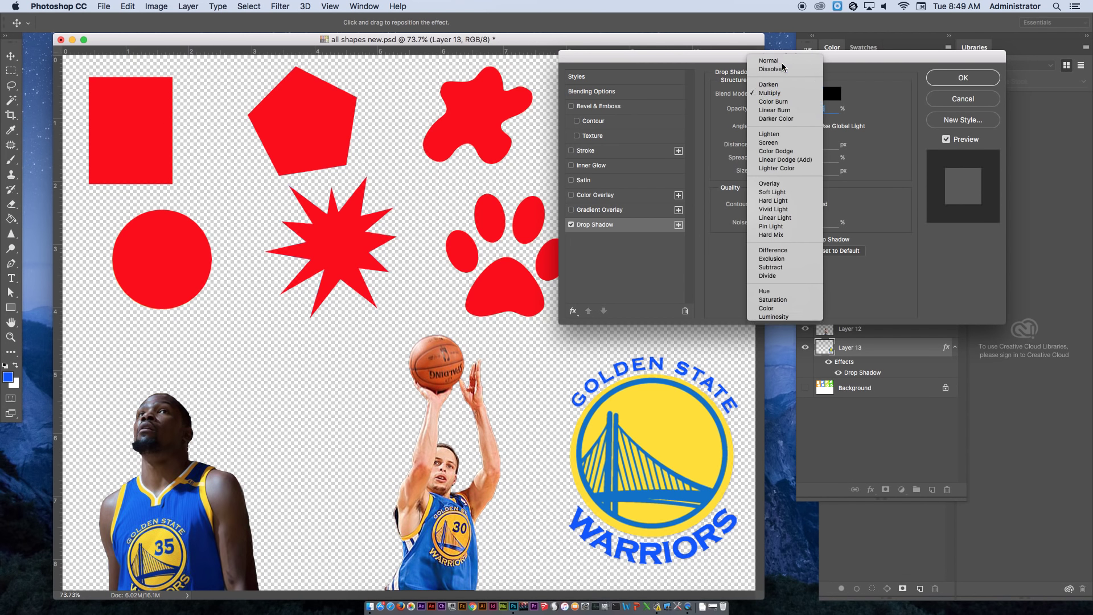
left_click(775, 70)
left_click(783, 93)
left_click(781, 85)
left_click(831, 93)
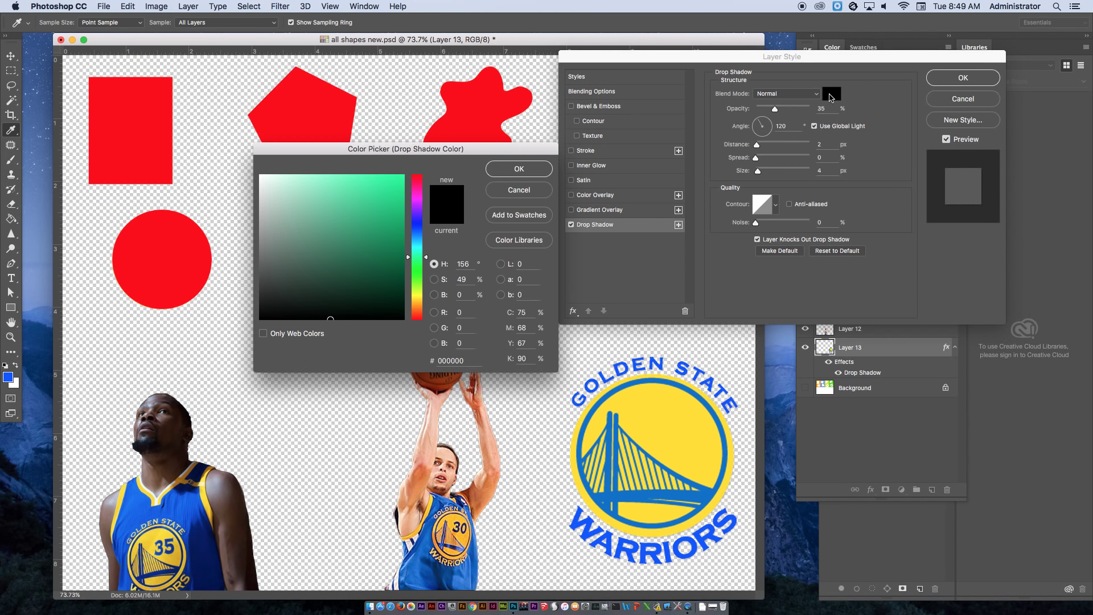
left_click(392, 181)
left_click(519, 169)
left_click_drag(757, 144, 727, 139)
left_click_drag(776, 113, 830, 108)
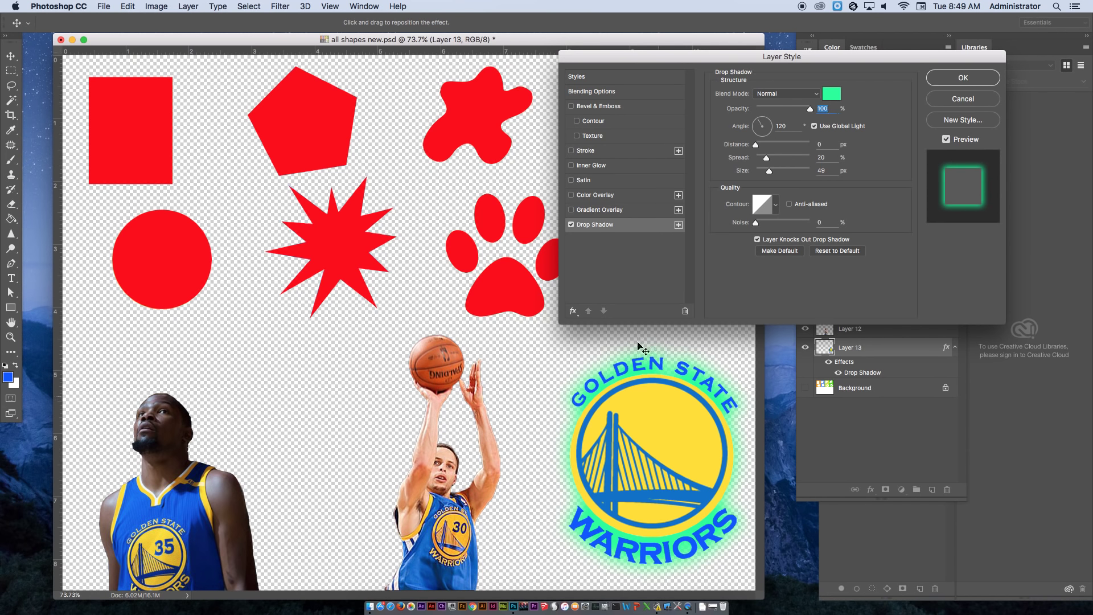
- Add a Pillow Emboss Bevel & Emboss with 376% depth, 87 px size, 6 px soften and a different gloss contour
left_click(611, 107)
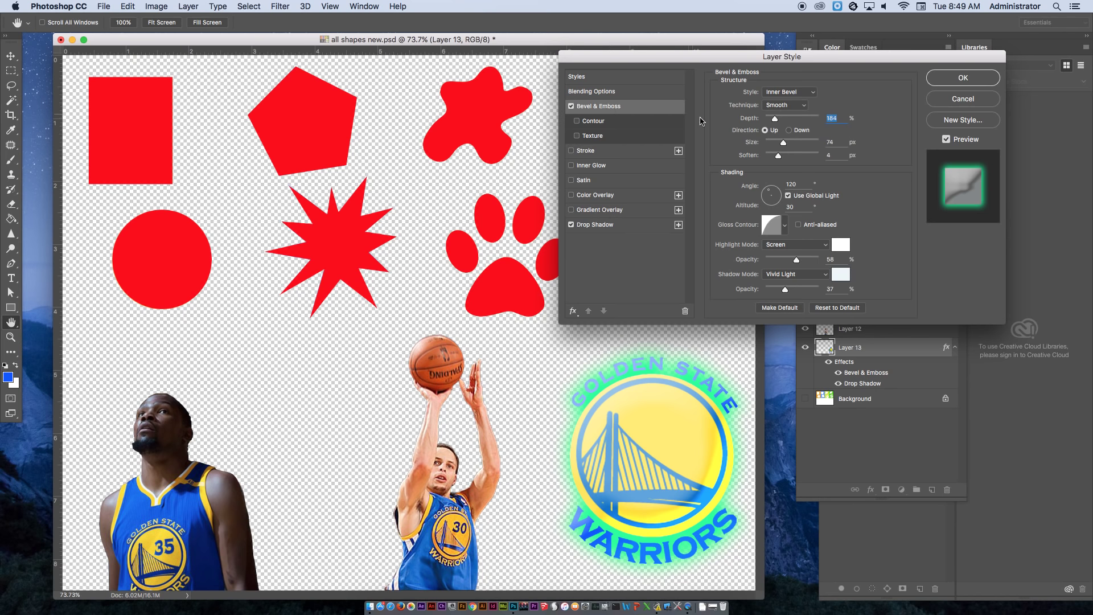
left_click(802, 93)
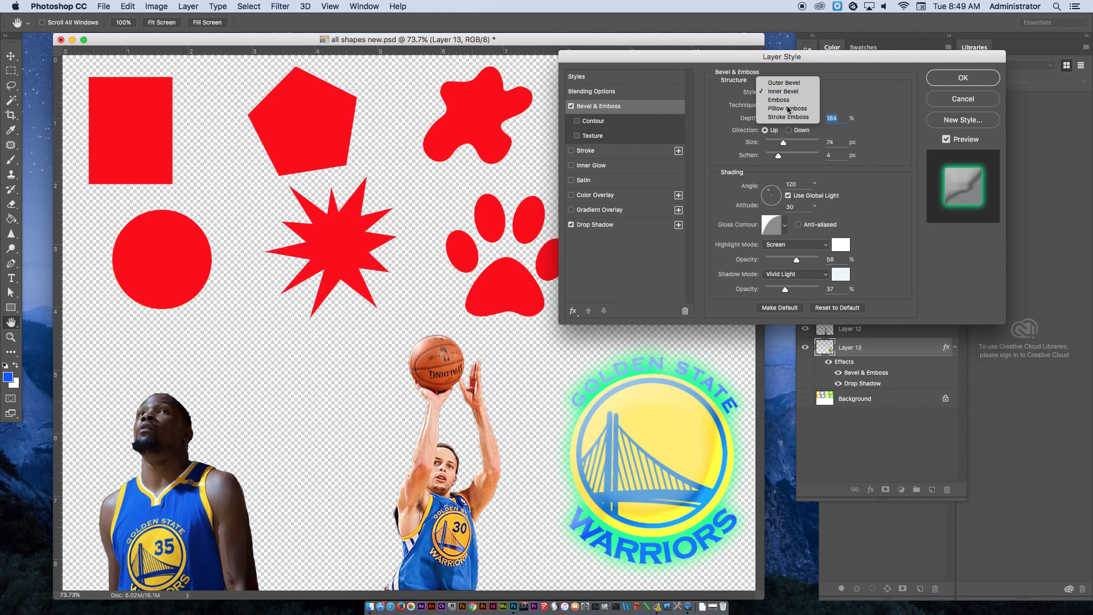
left_click(786, 108)
left_click_drag(775, 119, 786, 156)
left_click(780, 227)
left_click(774, 259)
left_click(791, 259)
left_click(902, 220)
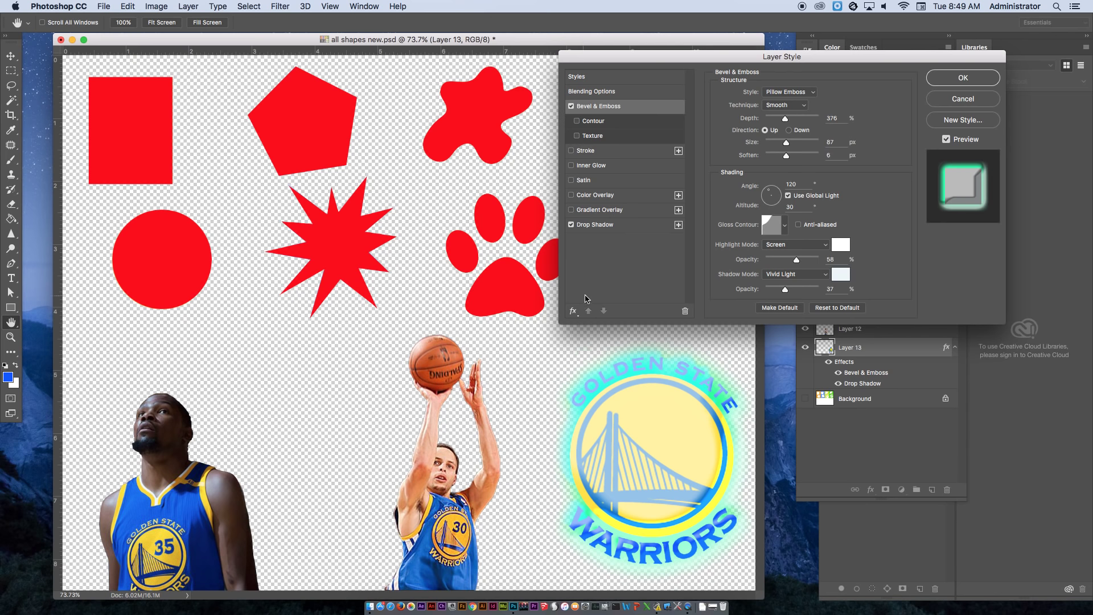
- Add a Color Overlay effect to the logo layer and set its color to red
left_click(595, 195)
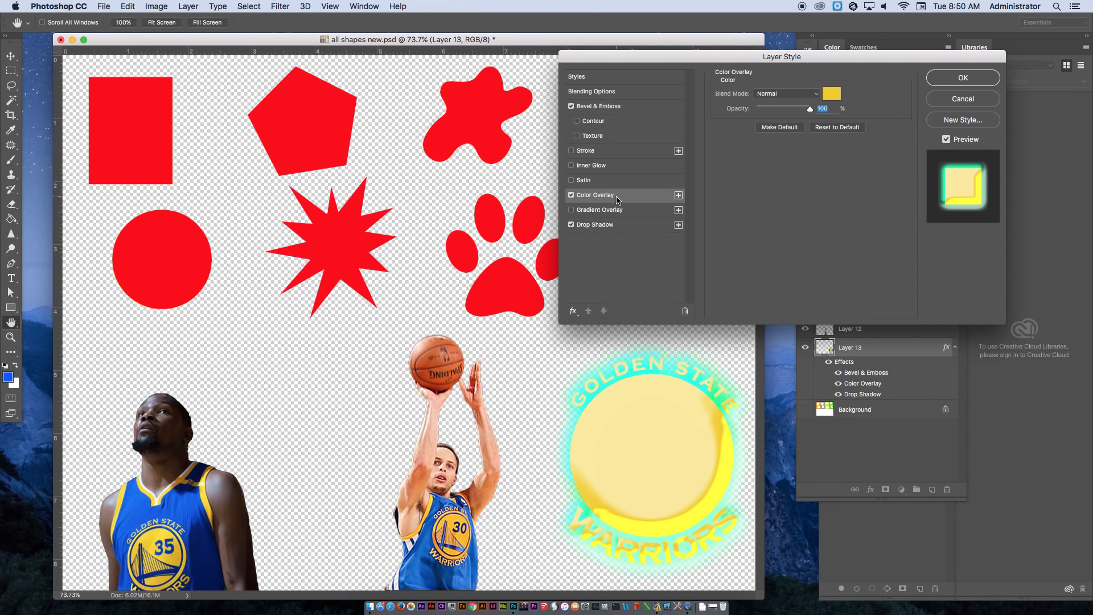
left_click(832, 93)
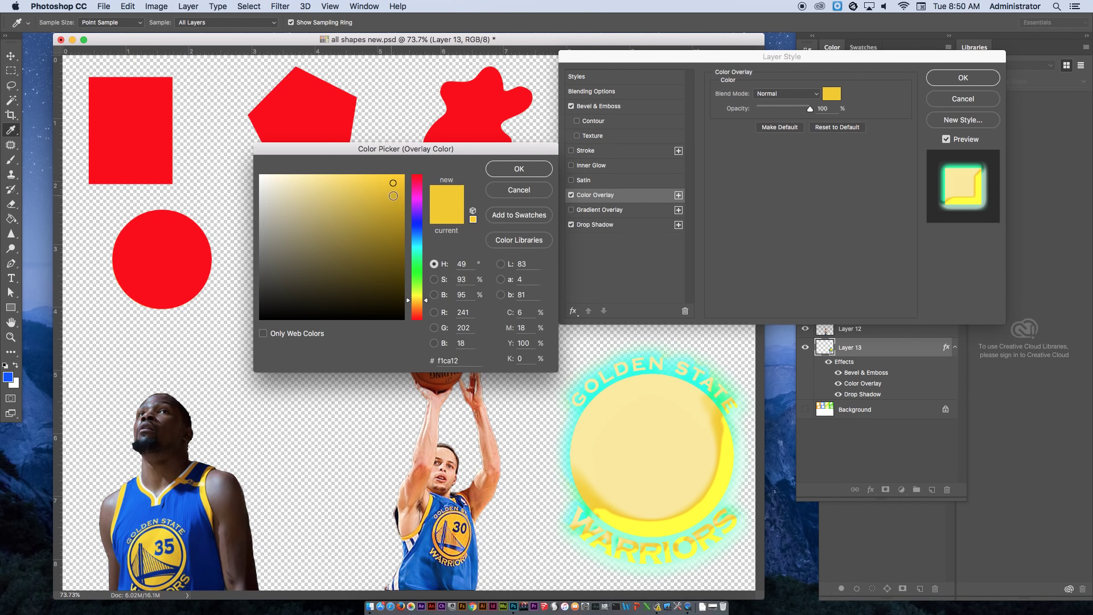
left_click(418, 177)
left_click(518, 169)
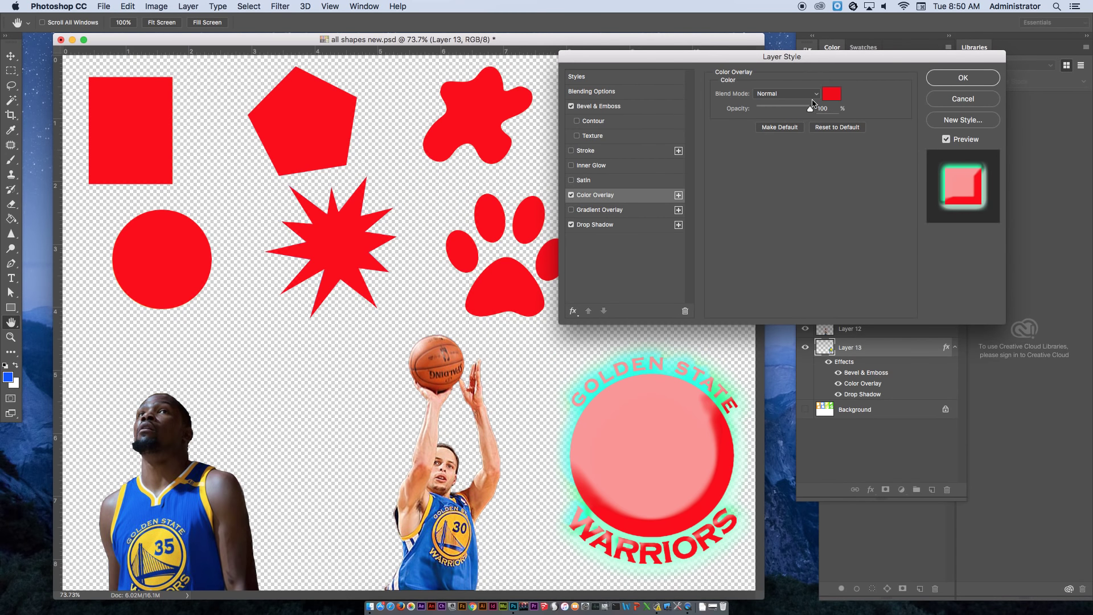
- Set the Color Overlay to 76% opacity and Difference blend mode, and apply the layer style
left_click_drag(809, 108, 797, 108)
left_click(787, 94)
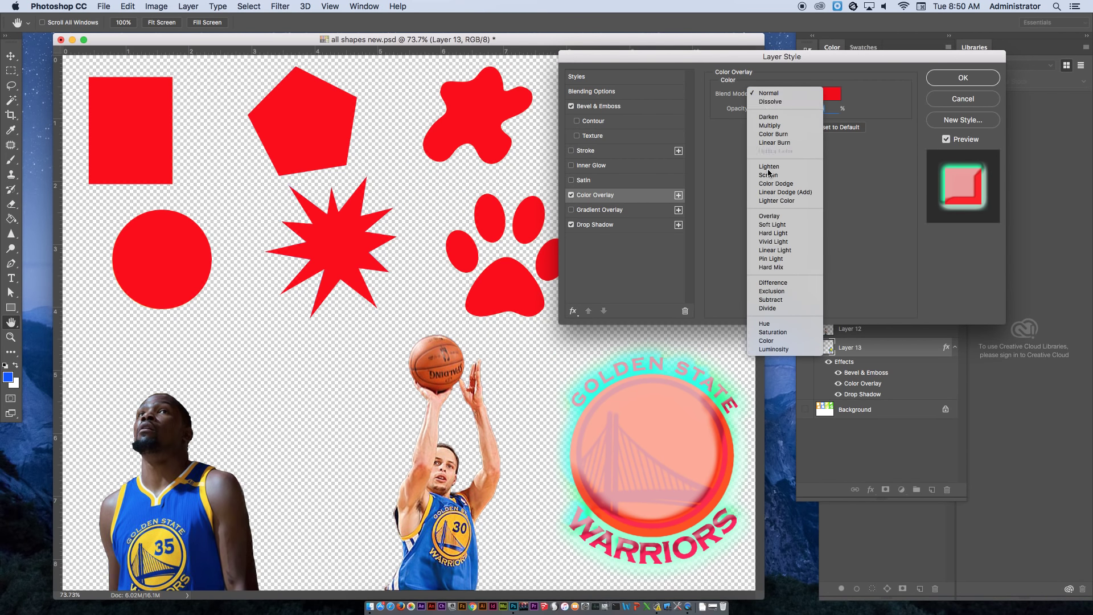
left_click(775, 219)
left_click(800, 94)
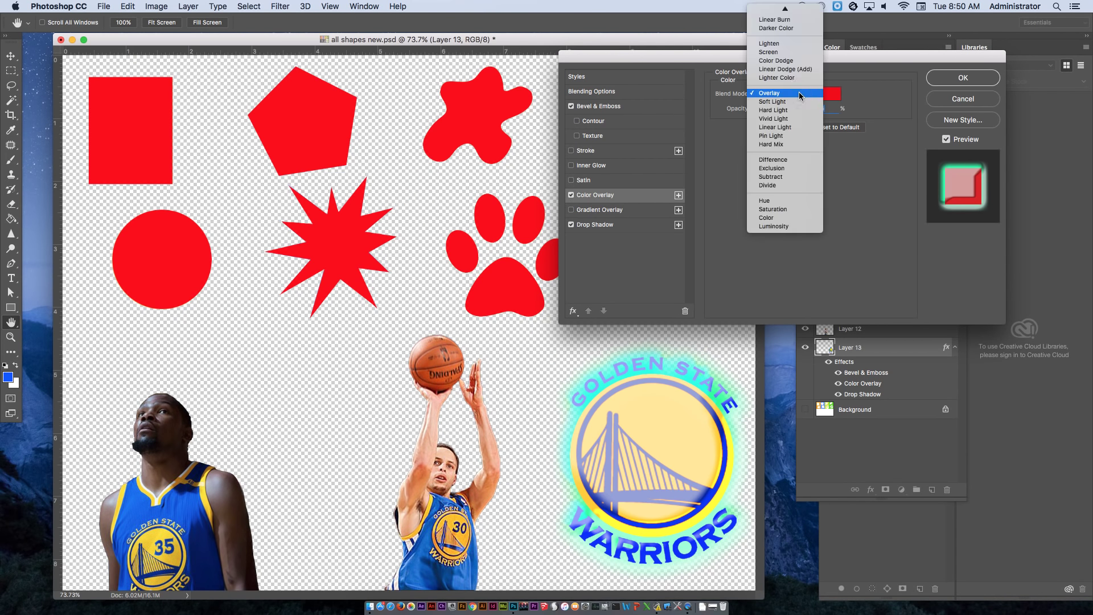
left_click(772, 160)
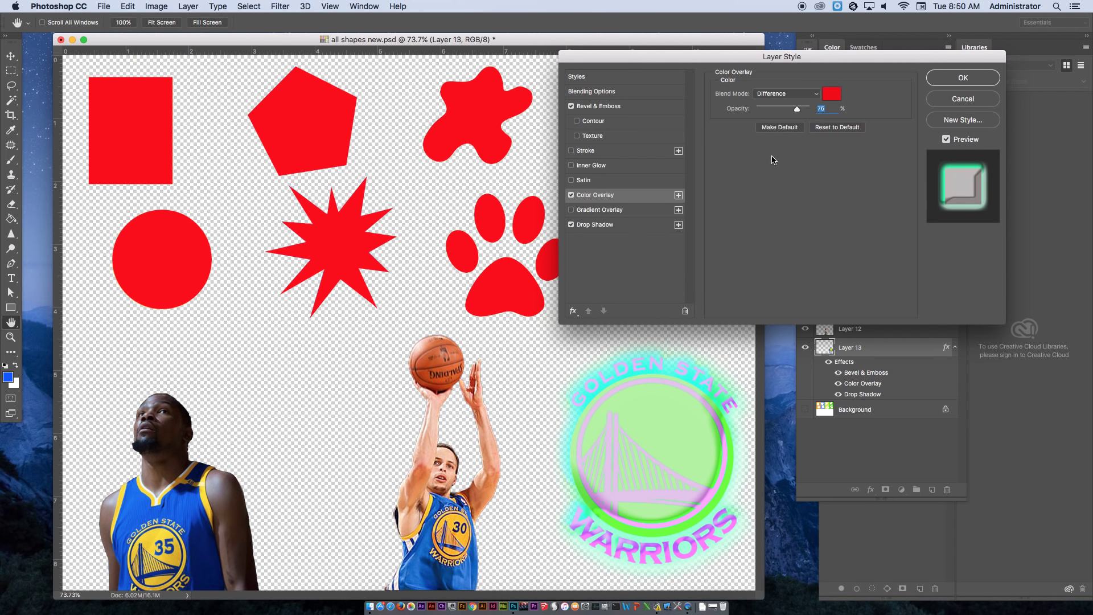
left_click(972, 76)
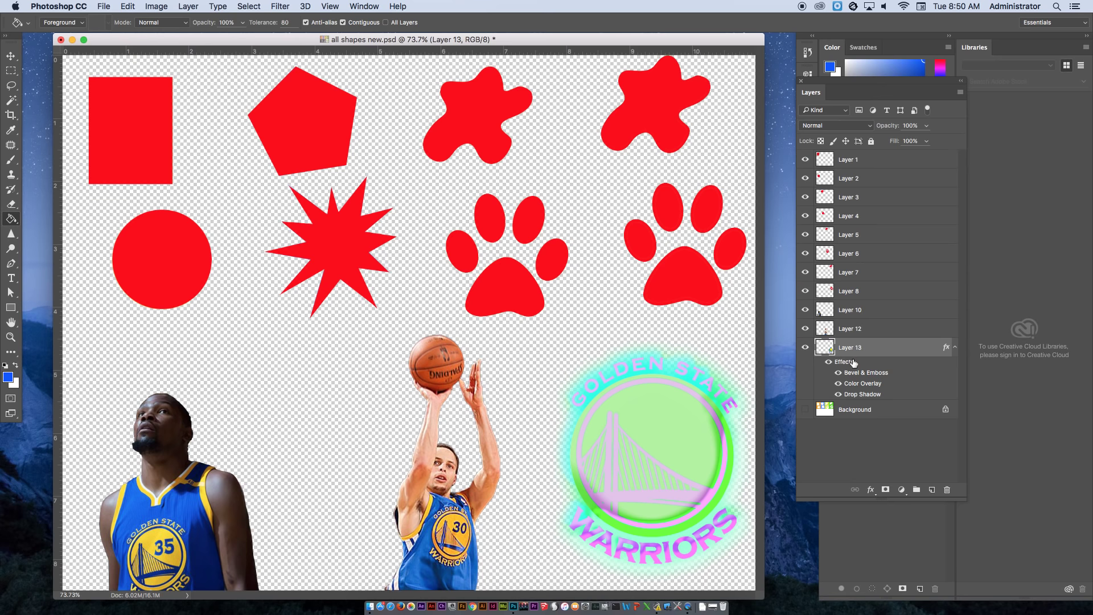
- Switch Layer 13's effects off and back on, and delete all effects from the layer
left_click(955, 349)
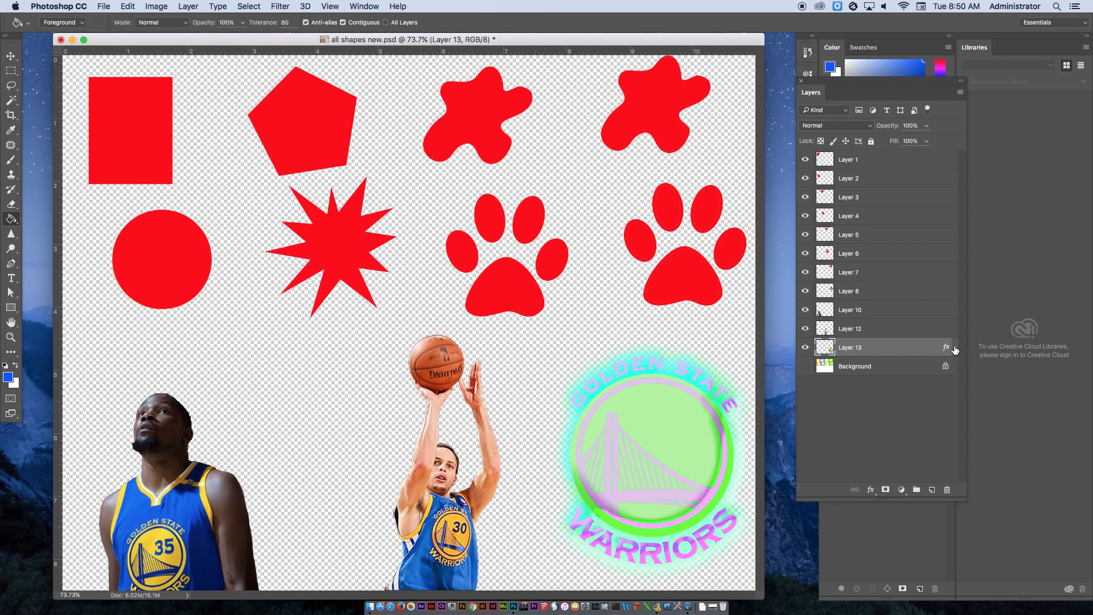
left_click(955, 349)
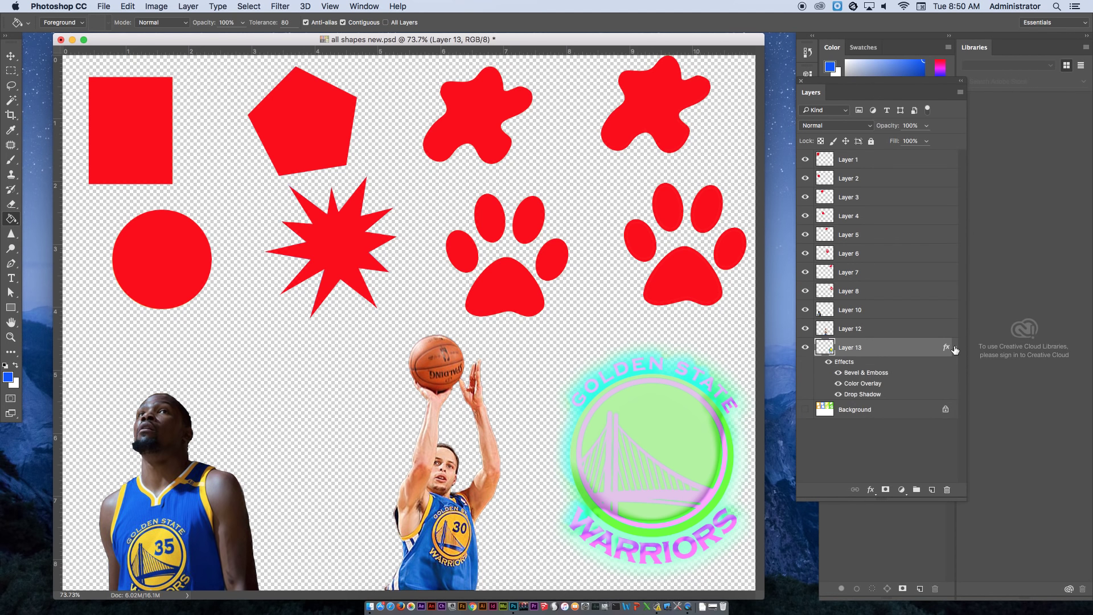
left_click(829, 363)
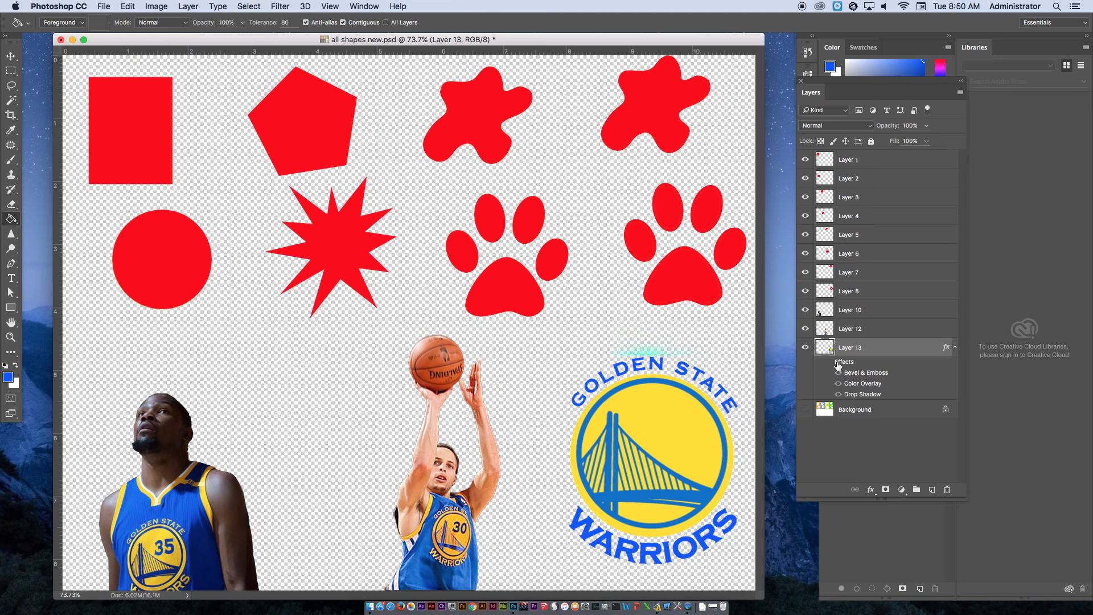
left_click(829, 363)
left_click_drag(848, 364, 947, 489)
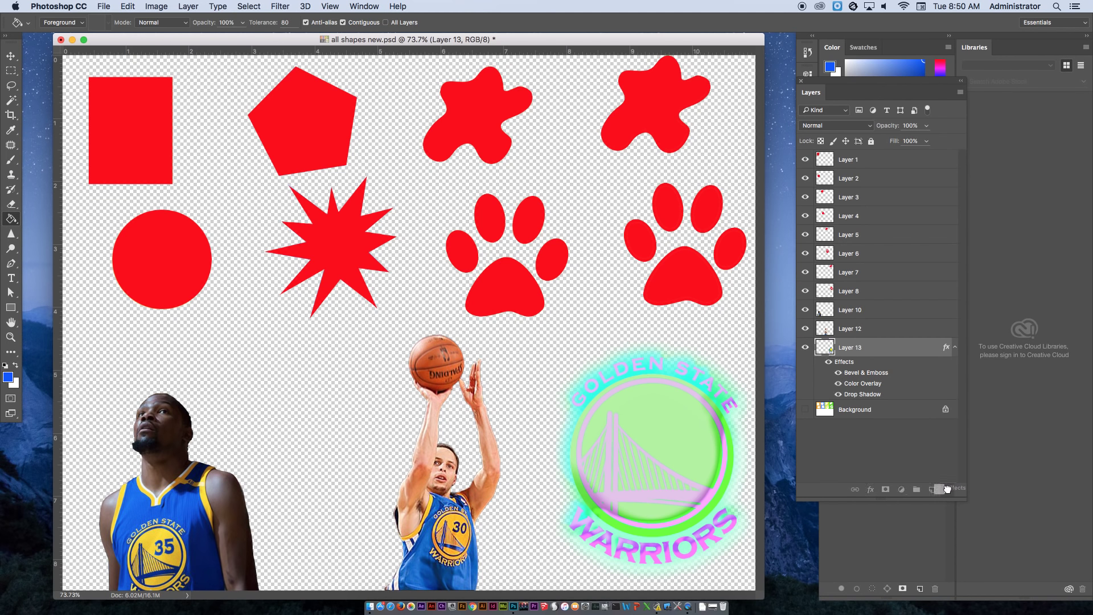